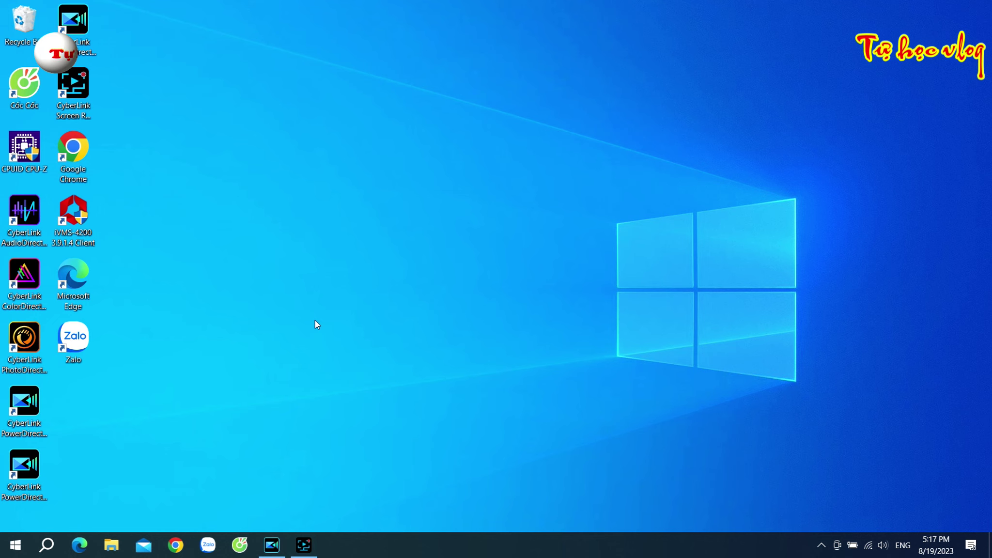
Switch to PowerDirector and place Skateboard 01.mp4 at the start of track 1, followed directly by Skateboard 02.mp4.
left_click(273, 547)
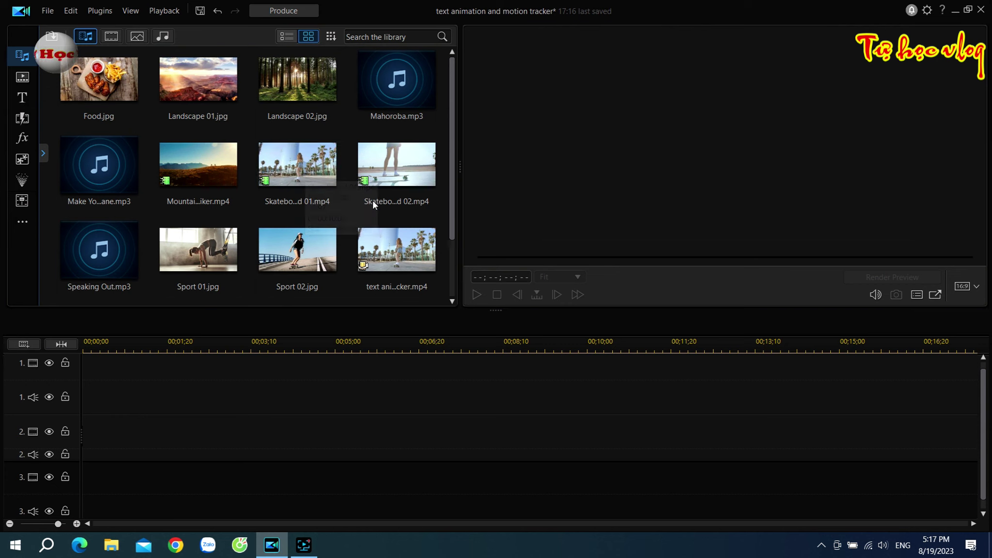
left_click_drag(300, 168, 42, 386)
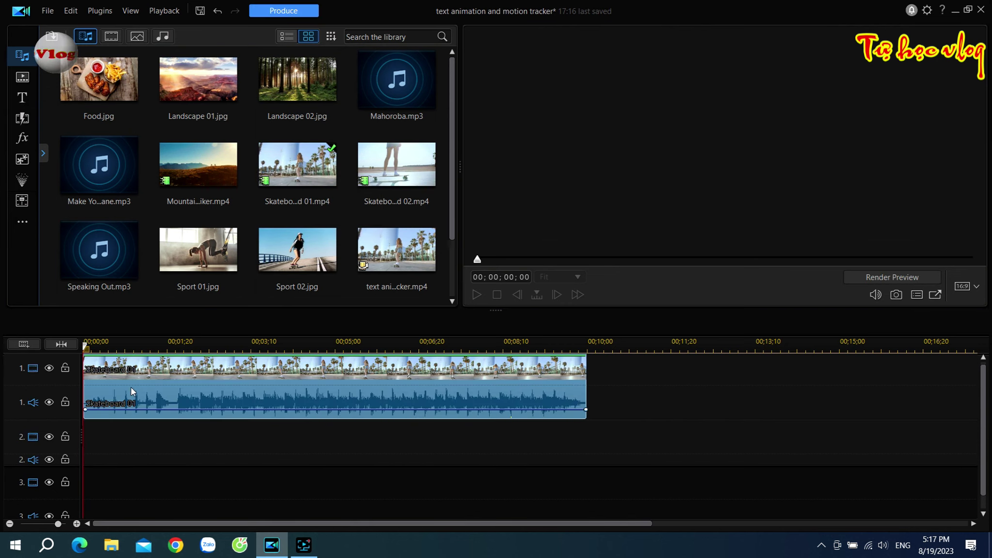
left_click_drag(378, 170, 585, 382)
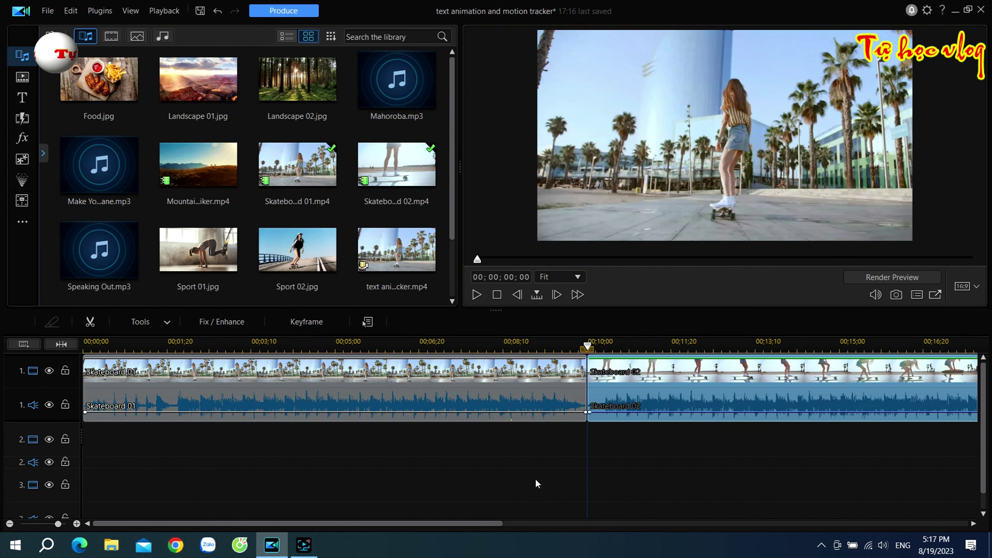
Unlink video and audio on both skateboard clips and remove their audio from track 1, leaving the gap.
left_click_drag(700, 446, 424, 391)
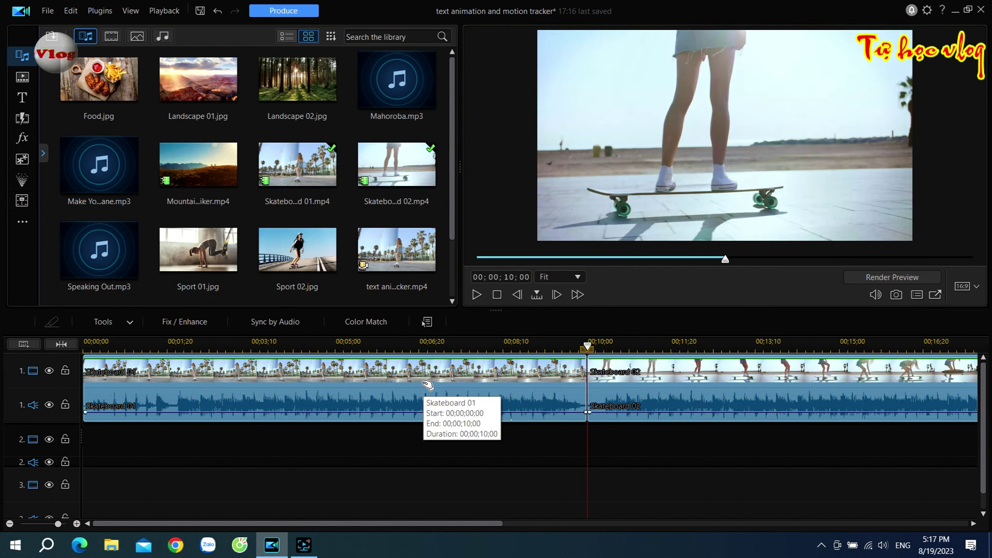
right_click(425, 378)
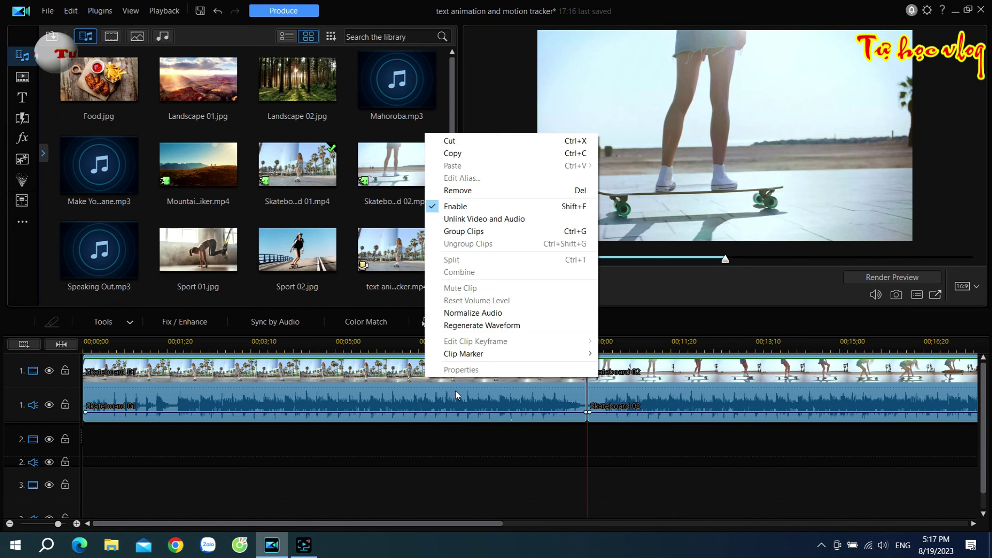
left_click(478, 218)
left_click(474, 462)
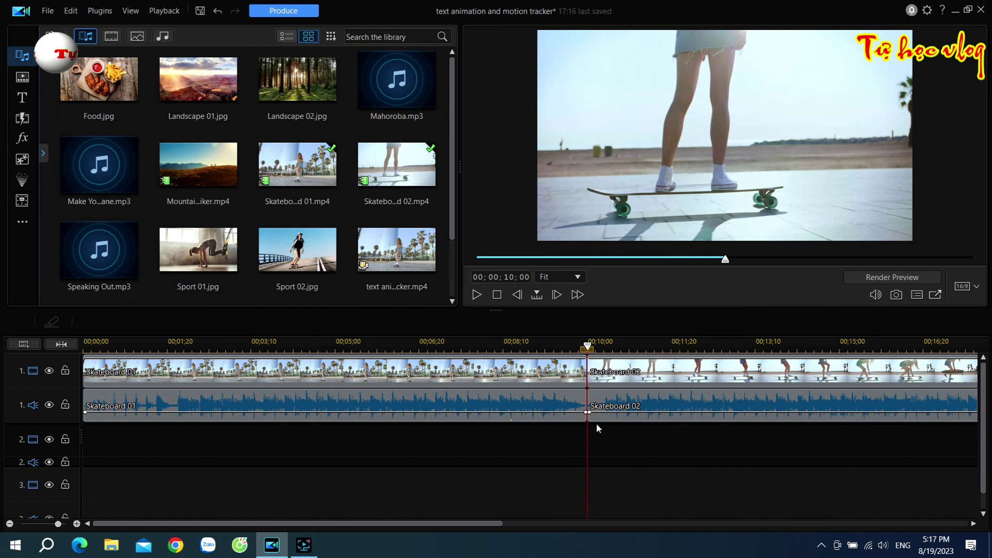
left_click(584, 411)
key("Delete")
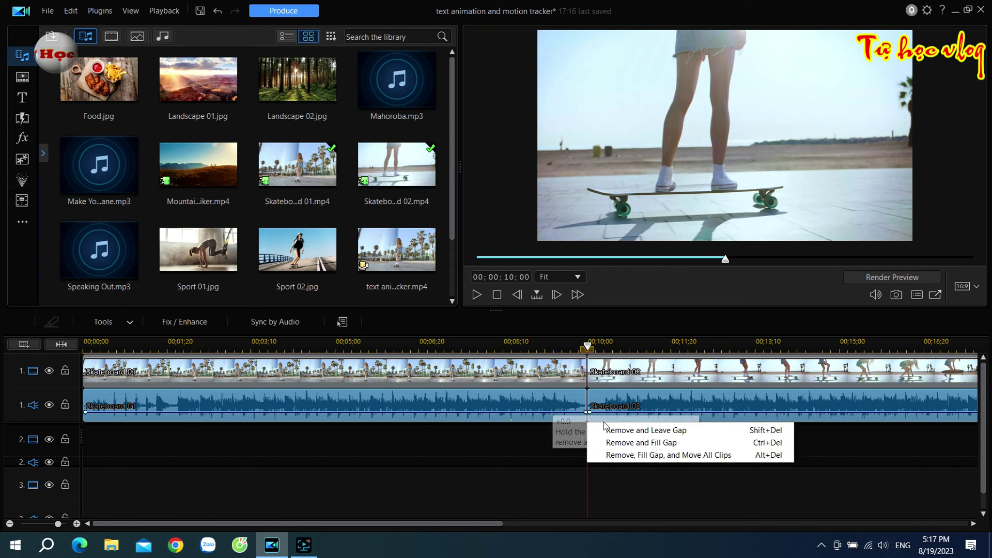
left_click(646, 430)
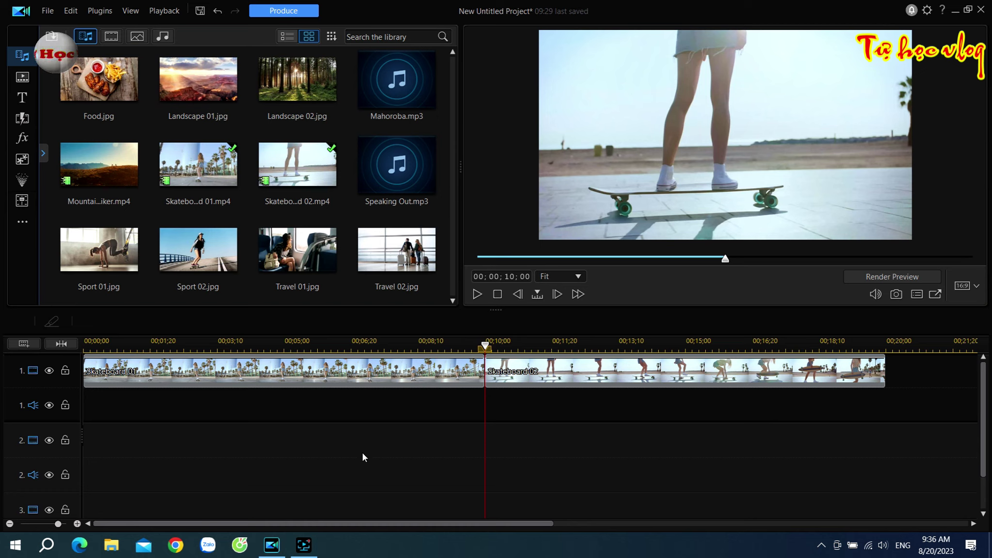
Import the music file Make You Move - Ofshane and place it at the start of audio track 1.
left_click(51, 36)
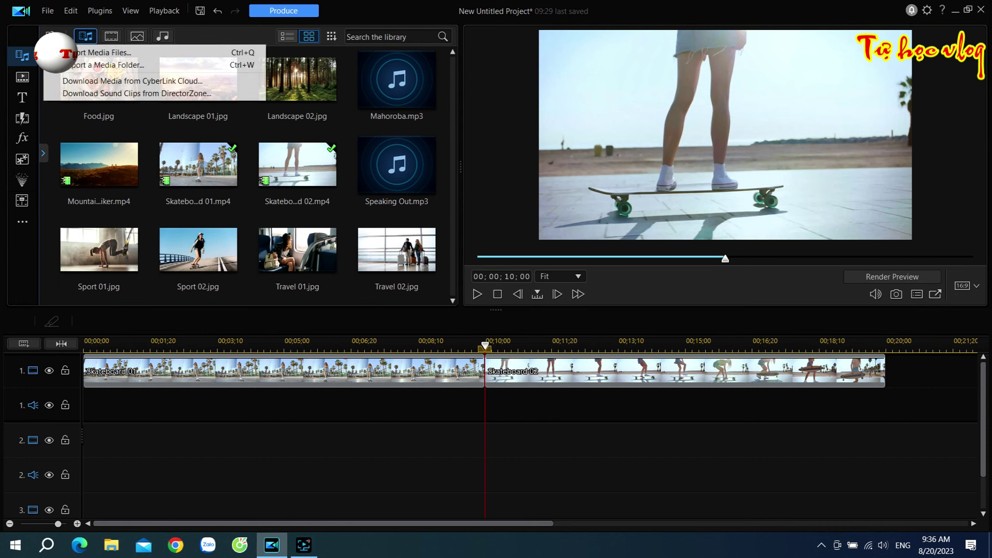
left_click(83, 58)
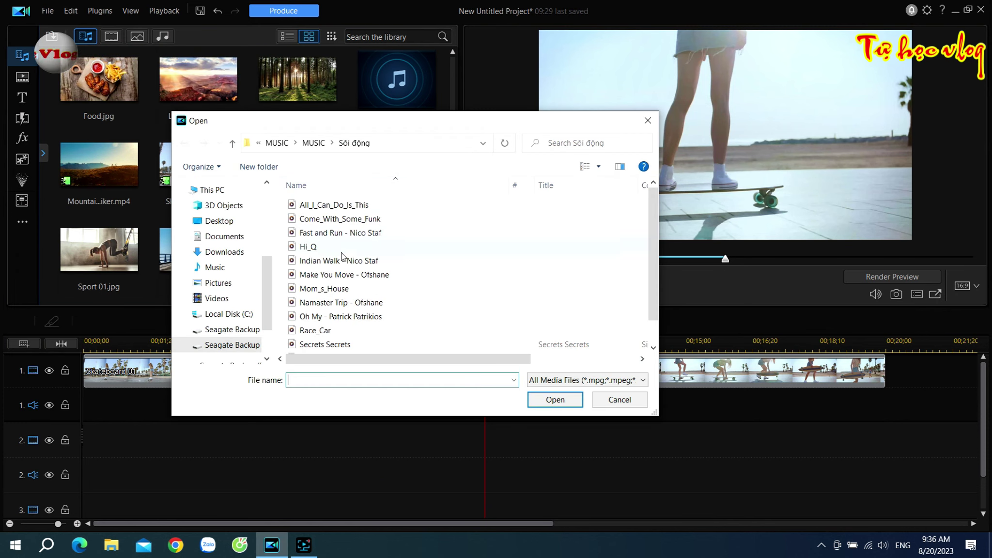
left_click(334, 274)
left_click(532, 398)
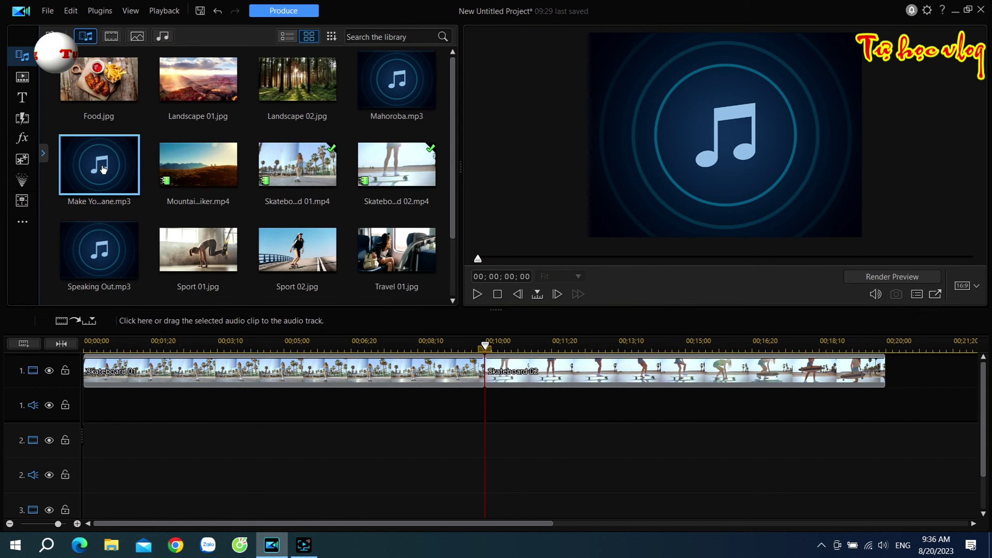
left_click(76, 401)
left_click(76, 401)
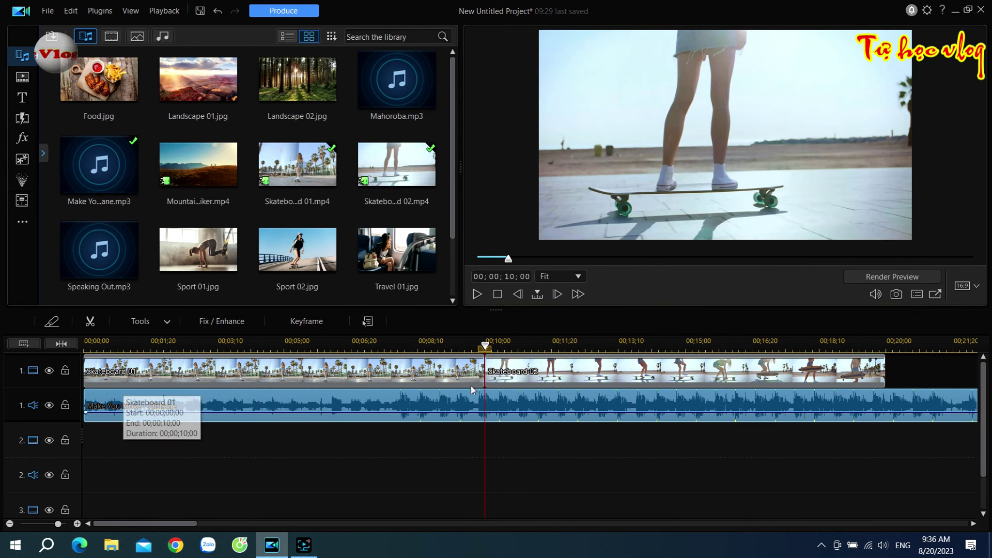
Split the music at 00;00;20;00, where Skateboard 02 ends, and delete the part after the cut.
left_click(886, 340)
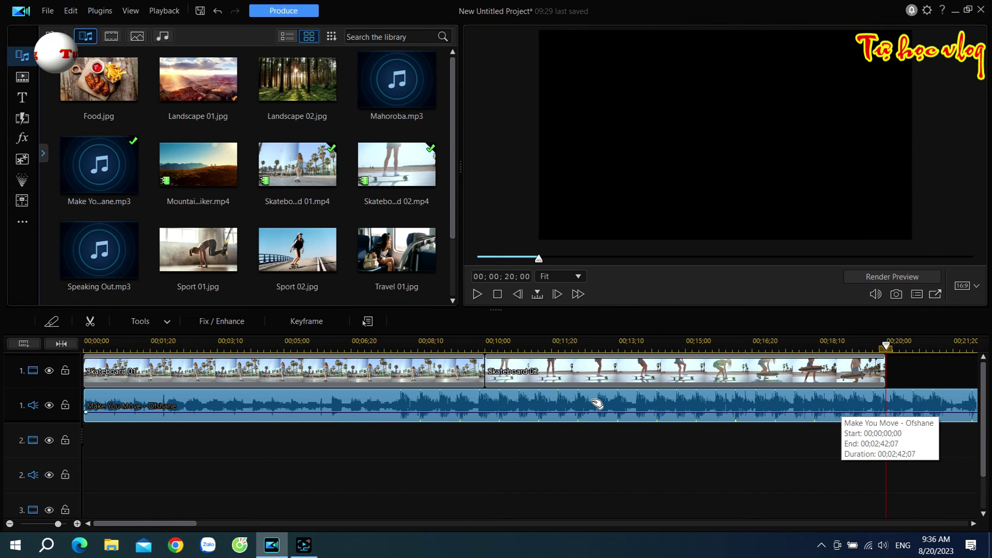
left_click(60, 324)
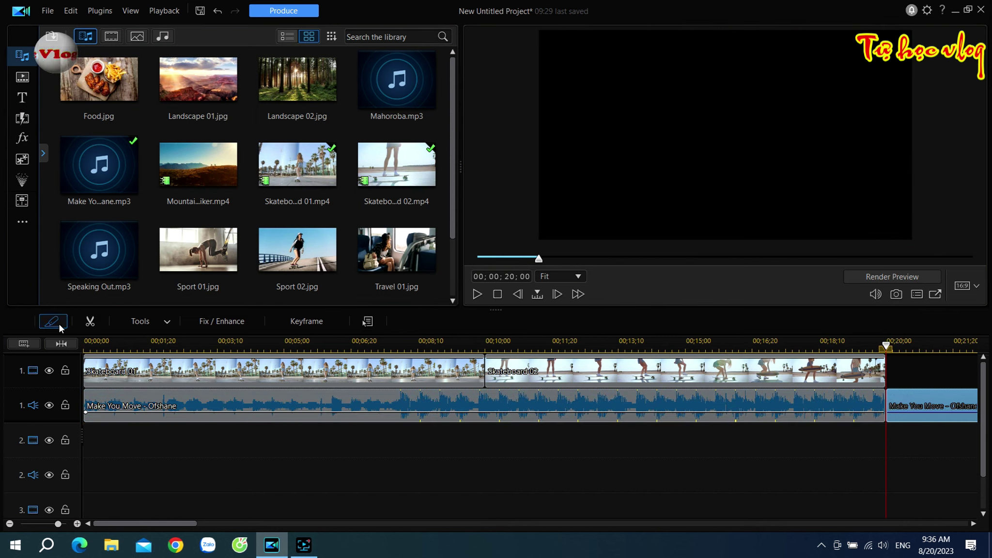
key("Delete")
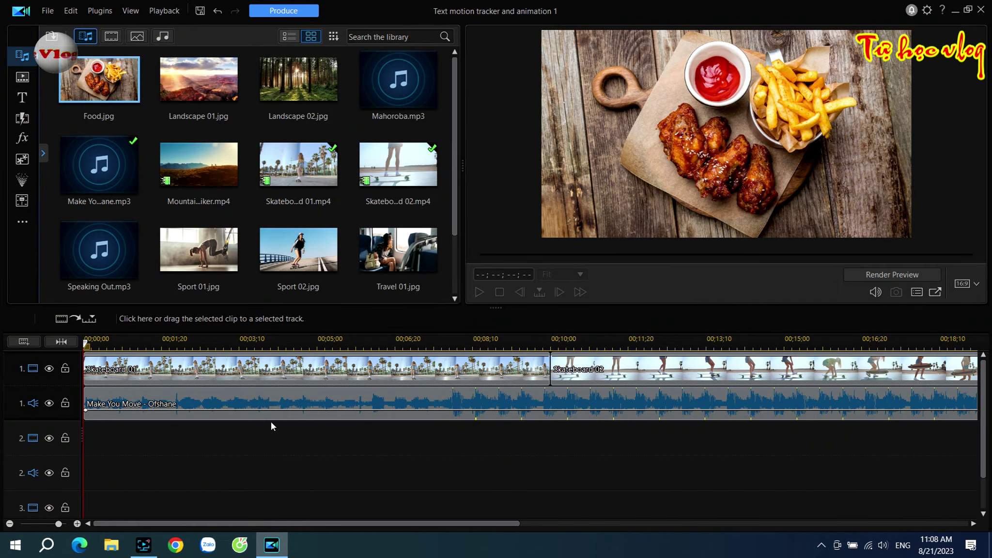
Open the Skateboard 01 clip in the Motion Tracker.
left_click(255, 364)
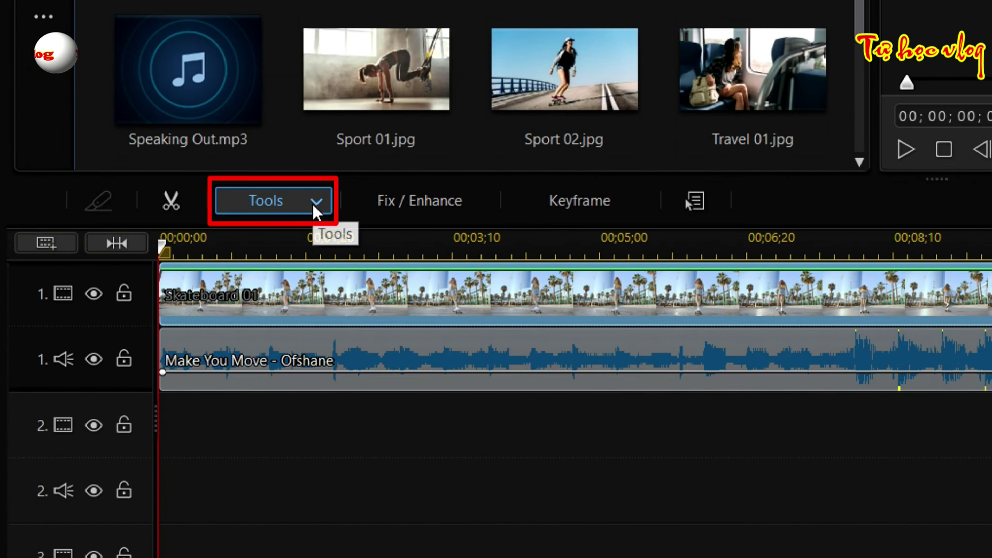
left_click(316, 212)
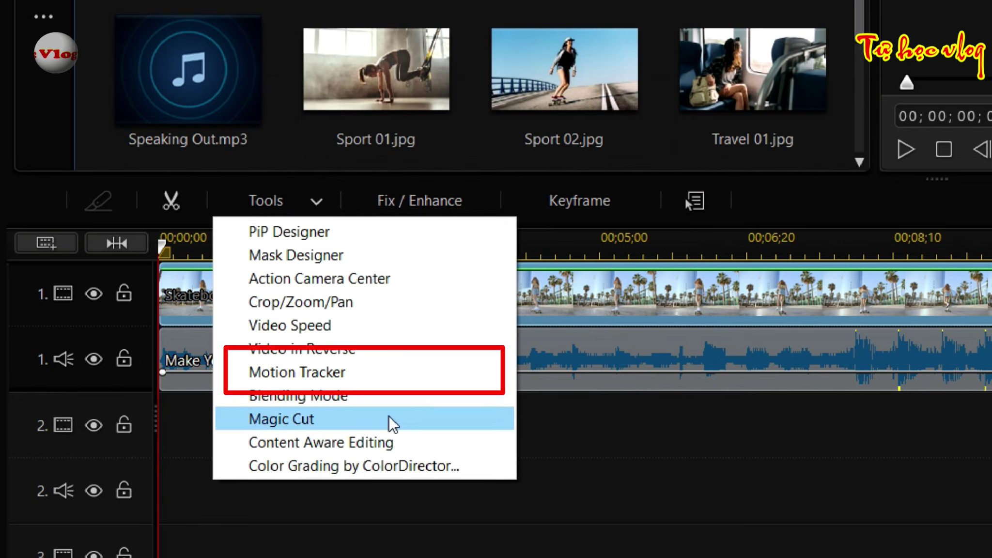
left_click(316, 370)
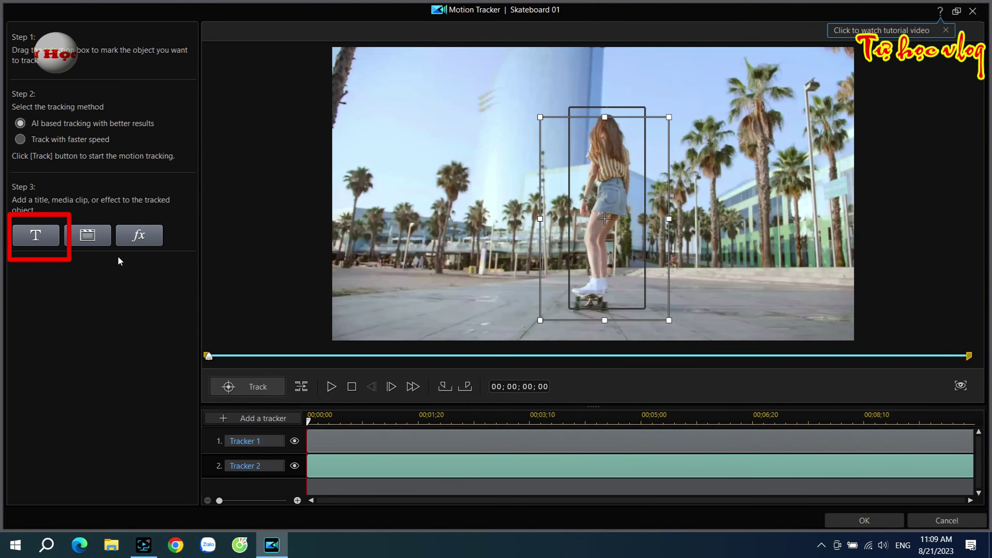
Add a title to Tracker 2 with the text "Tự Học Vlog".
left_click(37, 237)
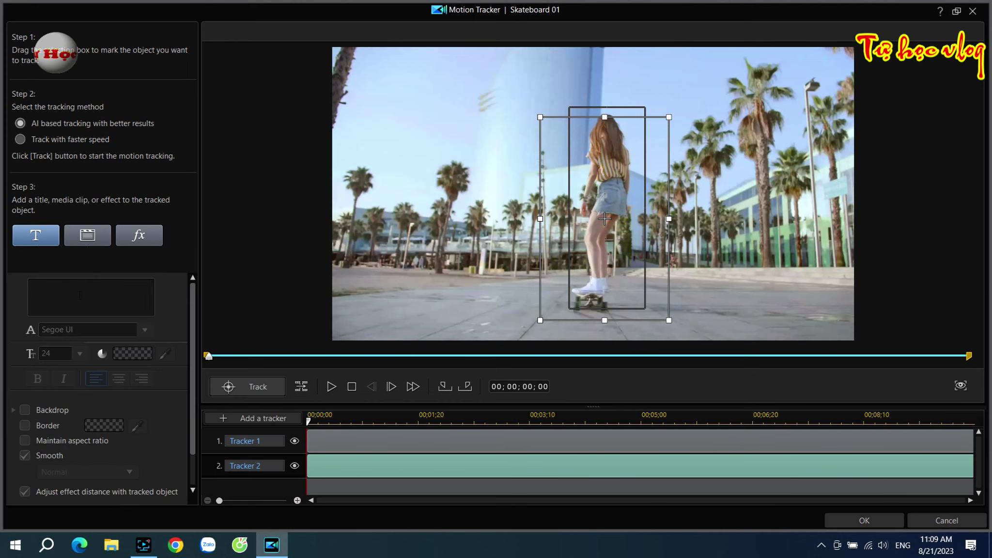
type("Tuwj")
type(" Hoc")
type("j Vlo")
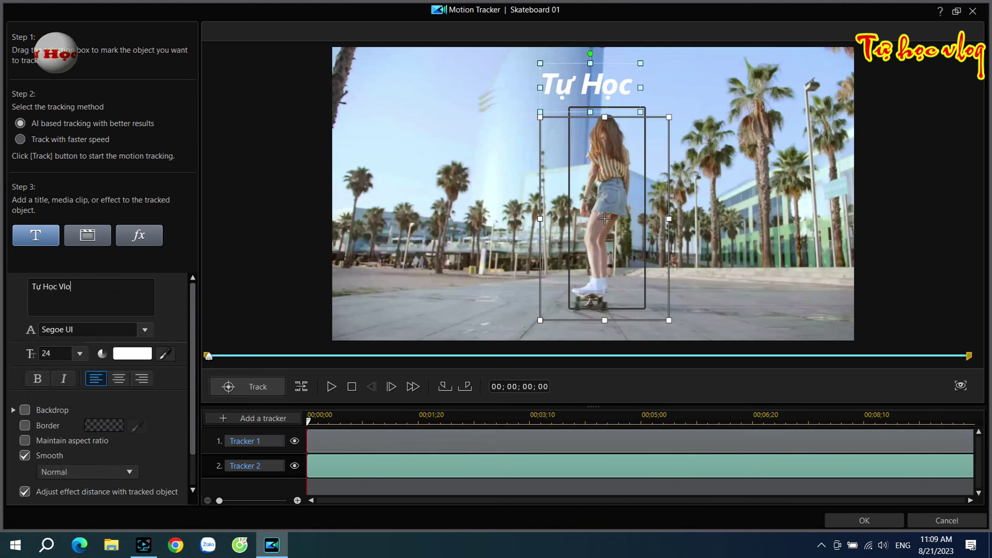
type("og")
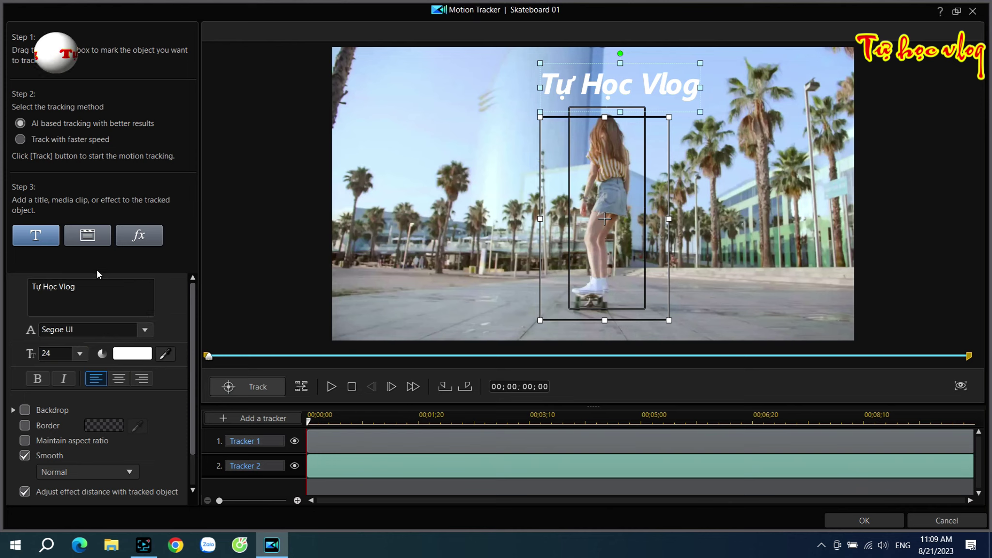
Set the title's font to VNI-Thufap2 and make it bold.
left_click(145, 330)
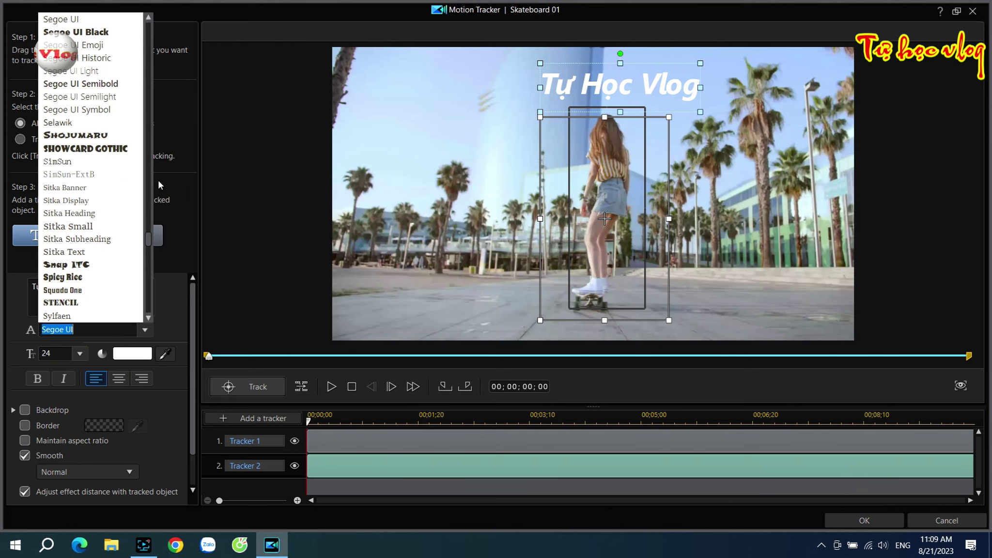
left_click_drag(148, 247, 142, 289)
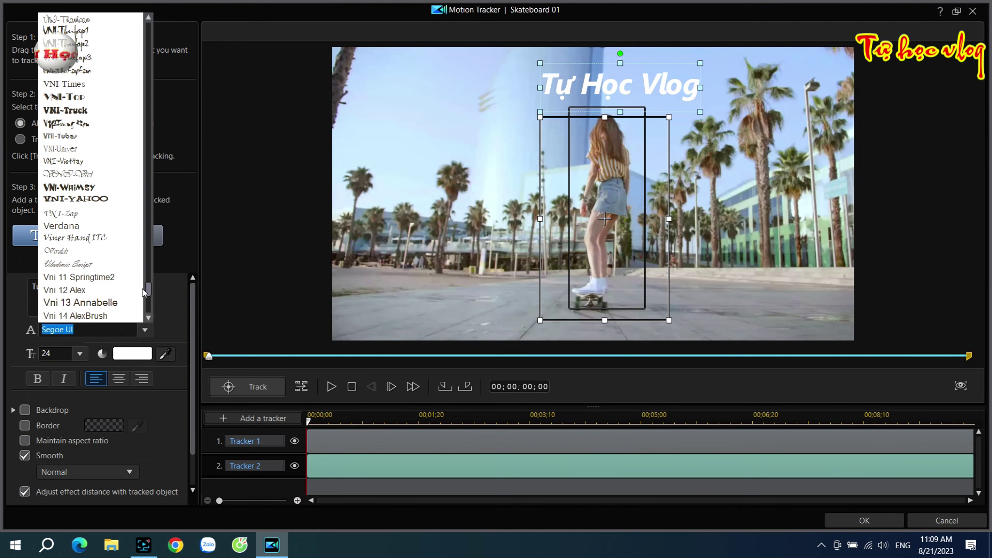
key("Escape")
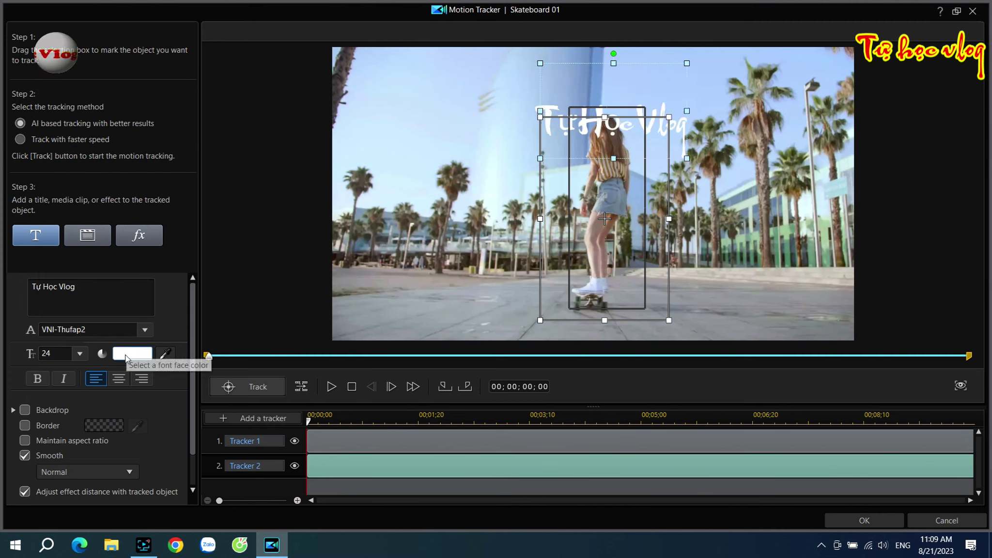
left_click(36, 379)
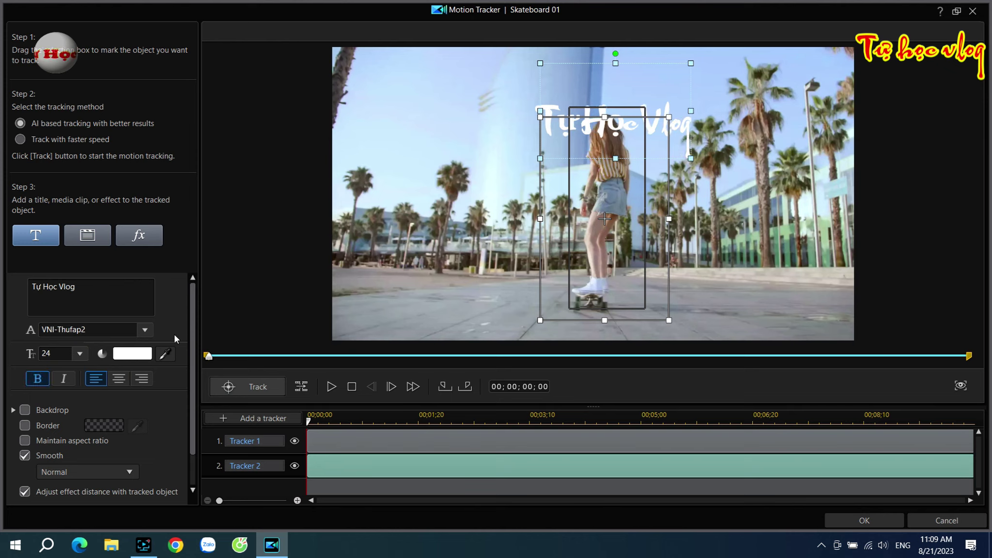
Enable the title's border and set its color to bright red.
left_click_drag(188, 317, 185, 396)
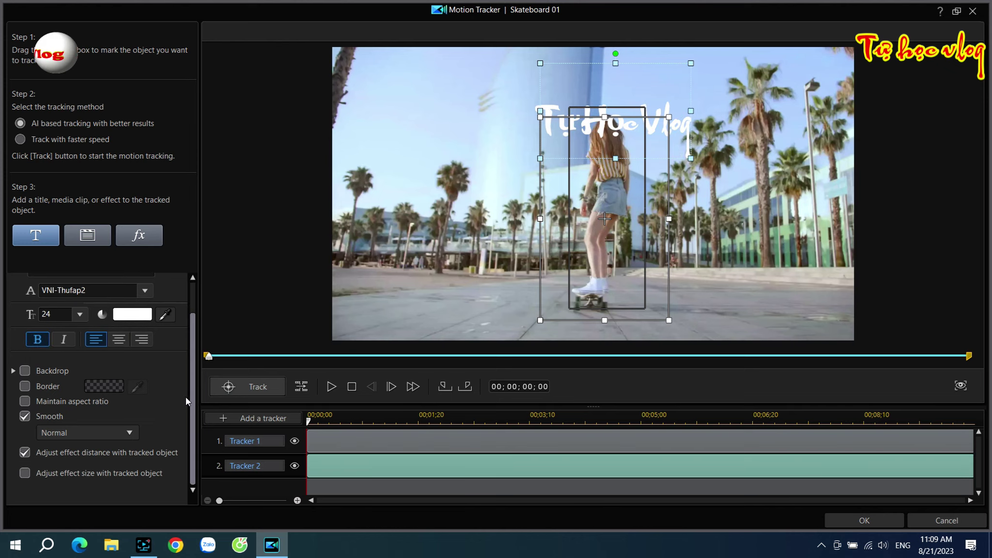
left_click(25, 387)
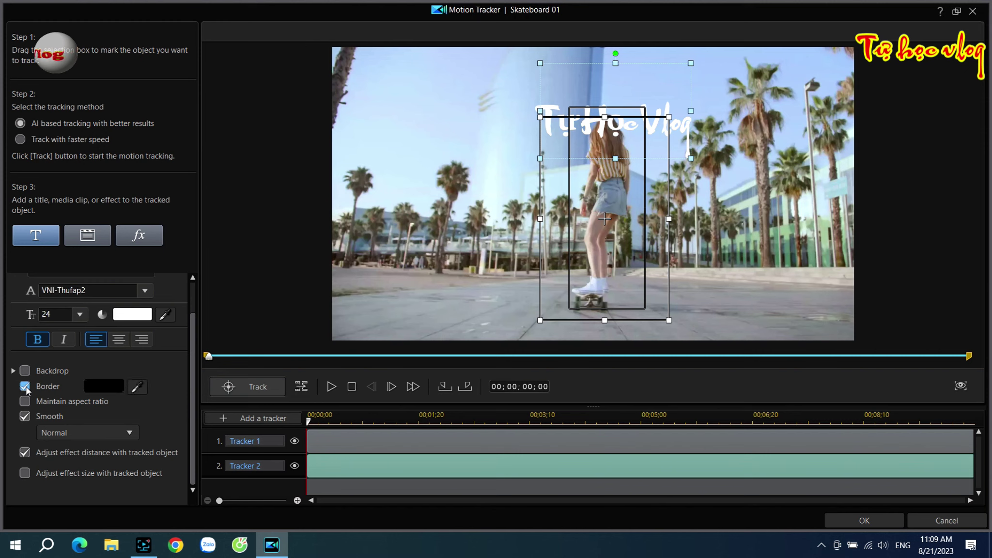
left_click(104, 383)
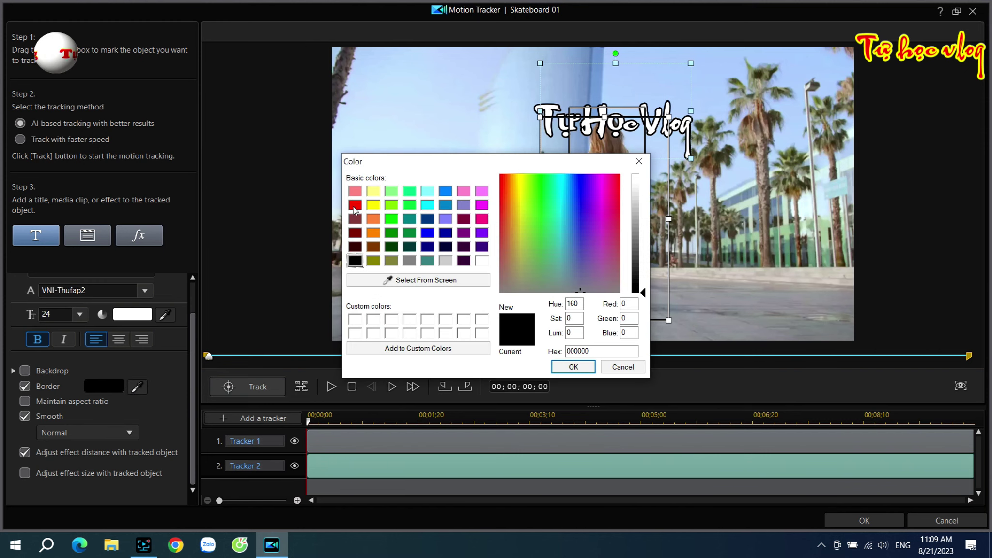
left_click(357, 207)
left_click(582, 370)
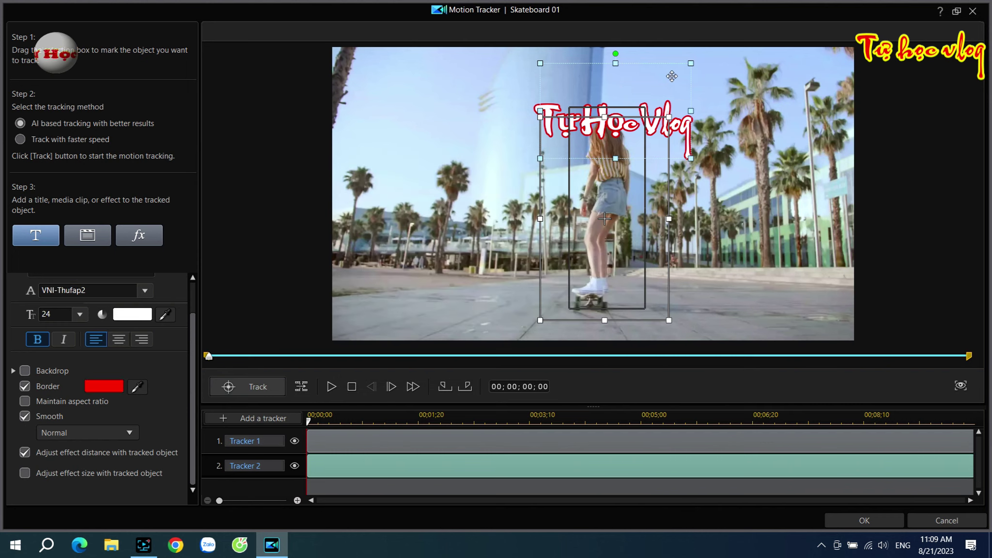
Shrink the title to about two thirds of its size and place it just to the left of the skater's head.
left_click_drag(672, 76, 578, 73)
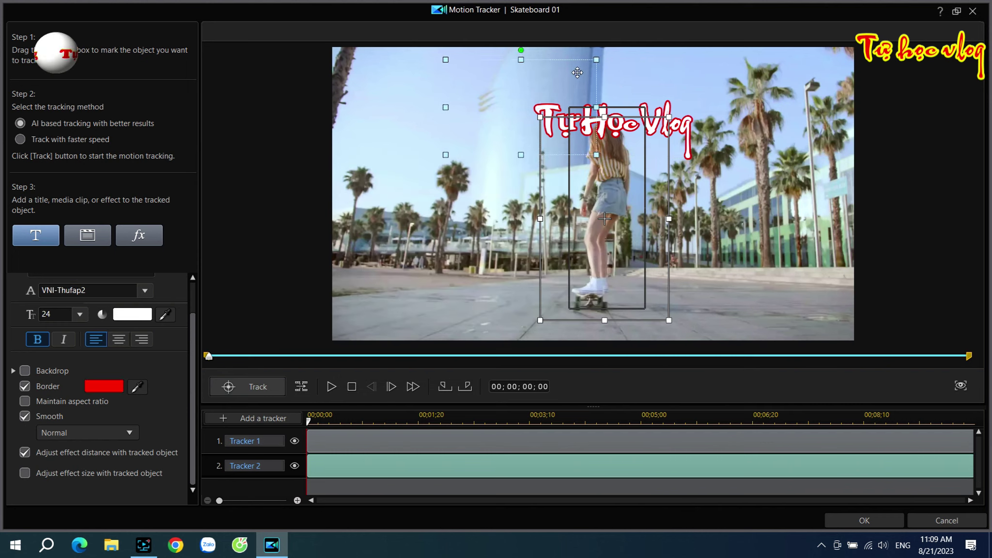
left_click_drag(597, 155, 547, 122)
left_click_drag(521, 71, 567, 90)
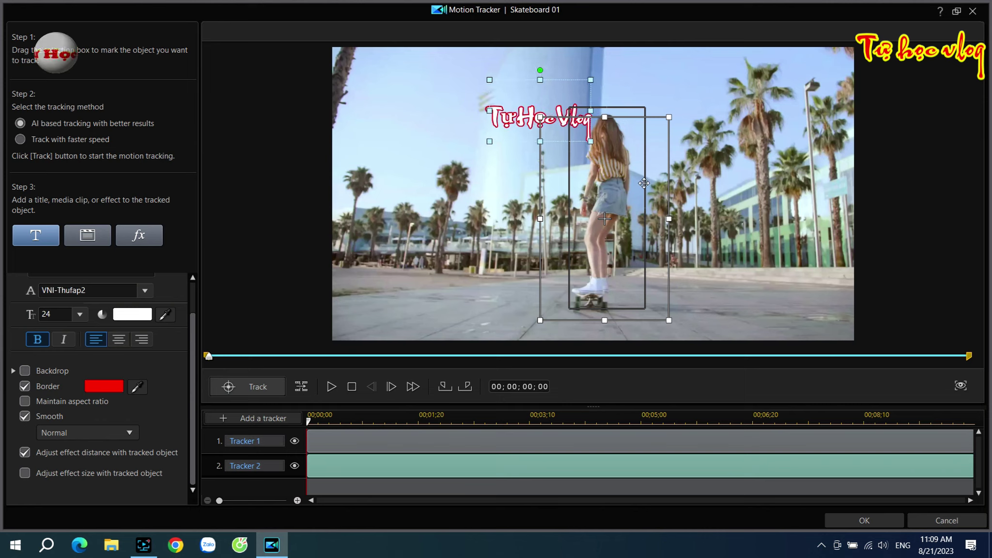
Extend Tracker 2's selection box upward above the skater's head and run the motion tracking.
left_click_drag(604, 115, 615, 89)
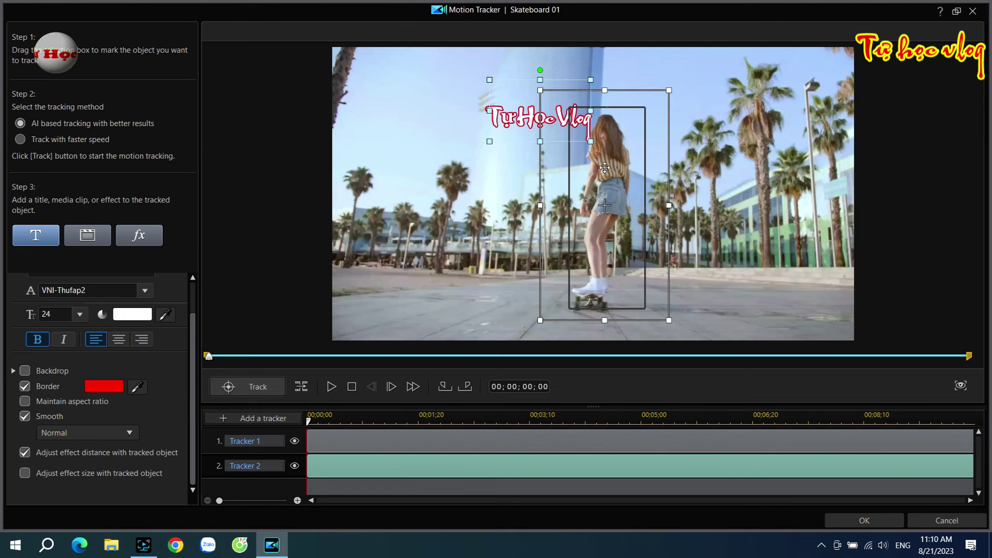
left_click(265, 387)
Remove Tracker 1 from the motion tracker timeline.
left_click(678, 441)
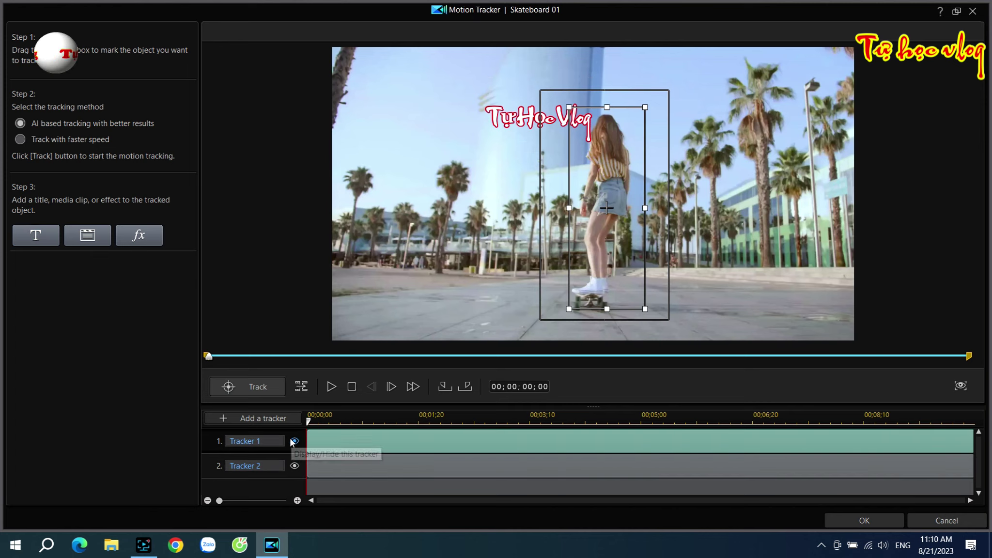
right_click(328, 435)
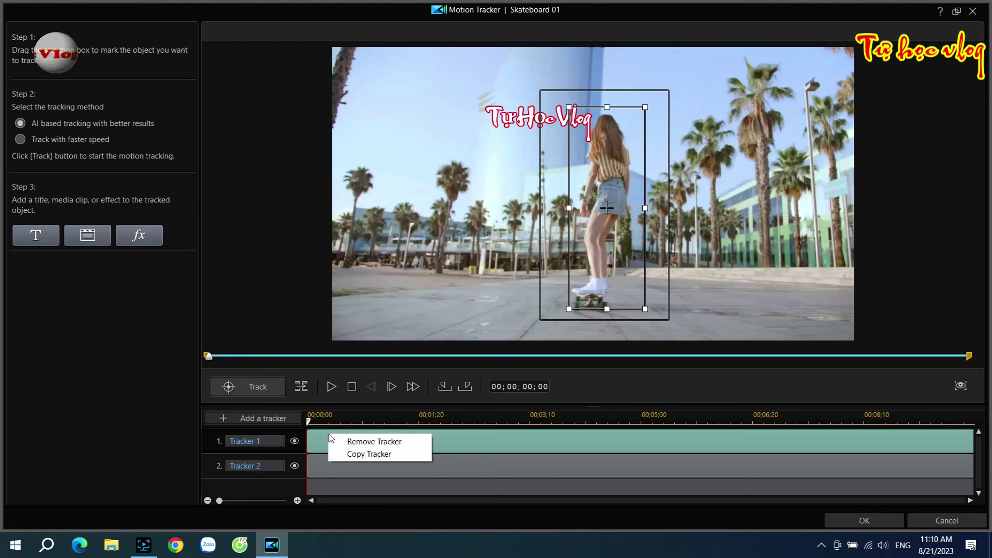
left_click(368, 441)
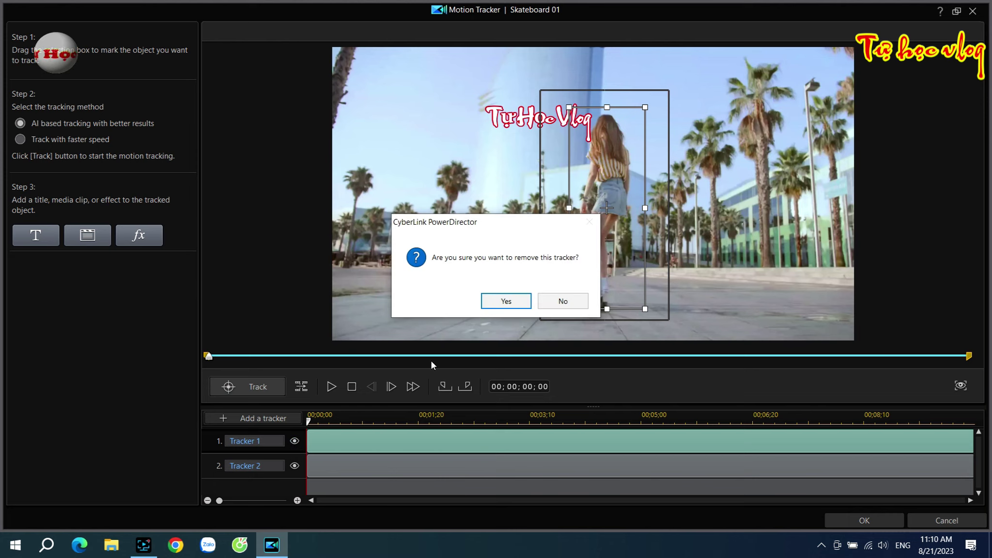
left_click(504, 299)
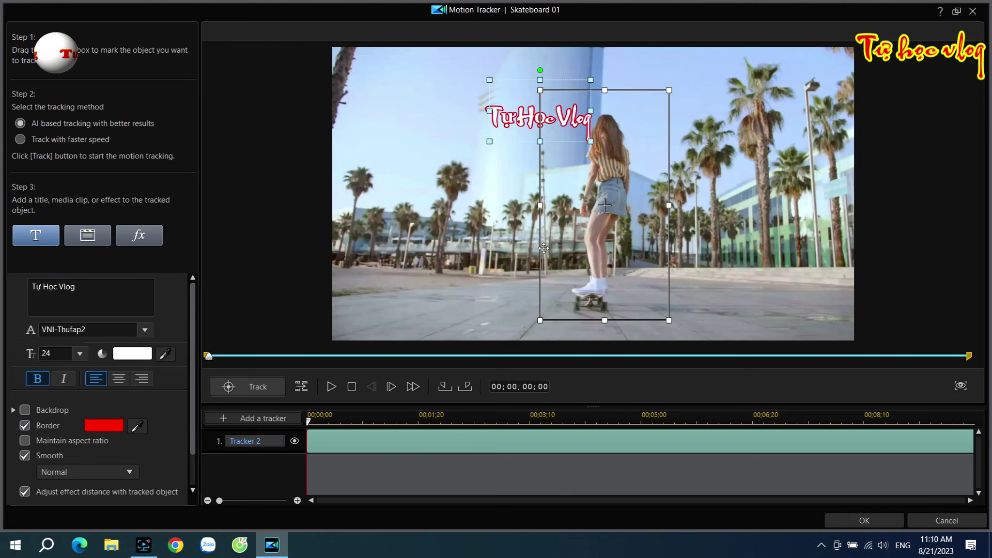
Add a new tracker and fit its selection box around the whole skater, from above her head to below the skateboard.
left_click(265, 418)
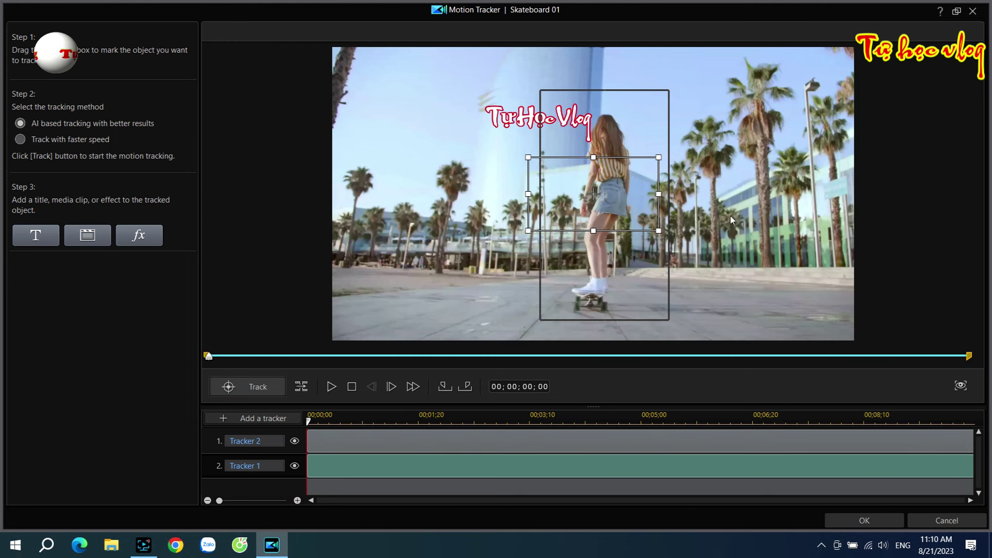
left_click_drag(594, 230, 590, 293)
left_click_drag(586, 334, 587, 322)
left_click_drag(593, 159, 593, 85)
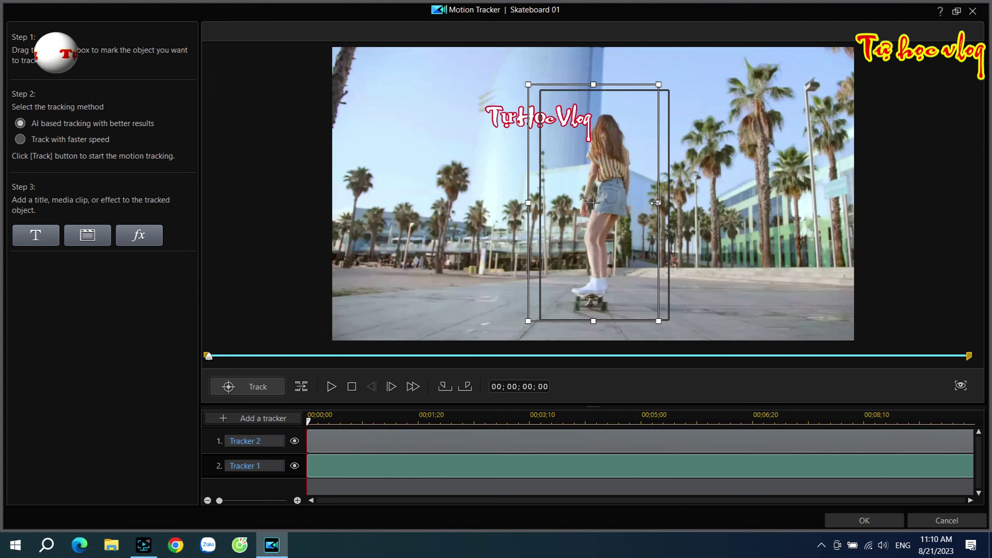
left_click_drag(645, 208, 658, 210)
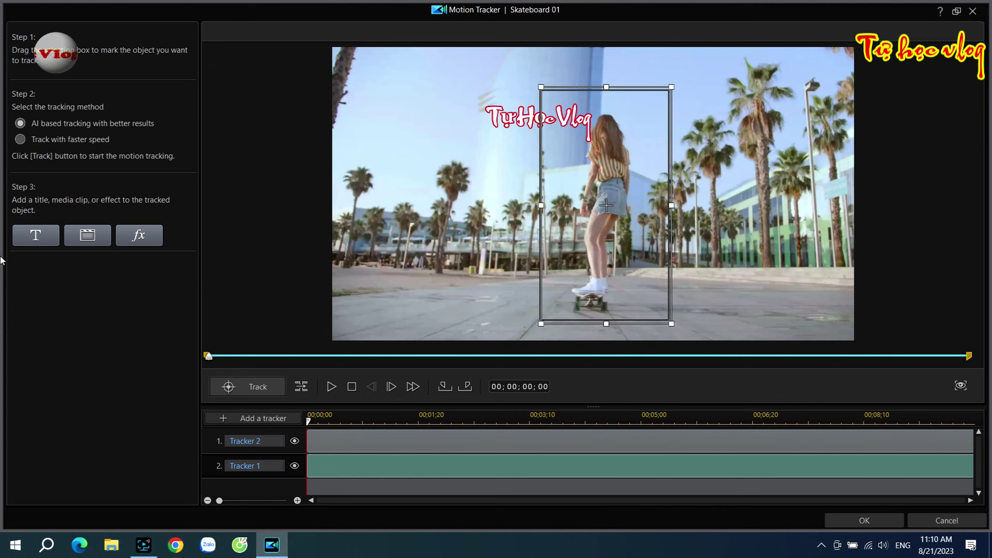
Add a title reading "Trượt ván" to the new tracker.
left_click(33, 240)
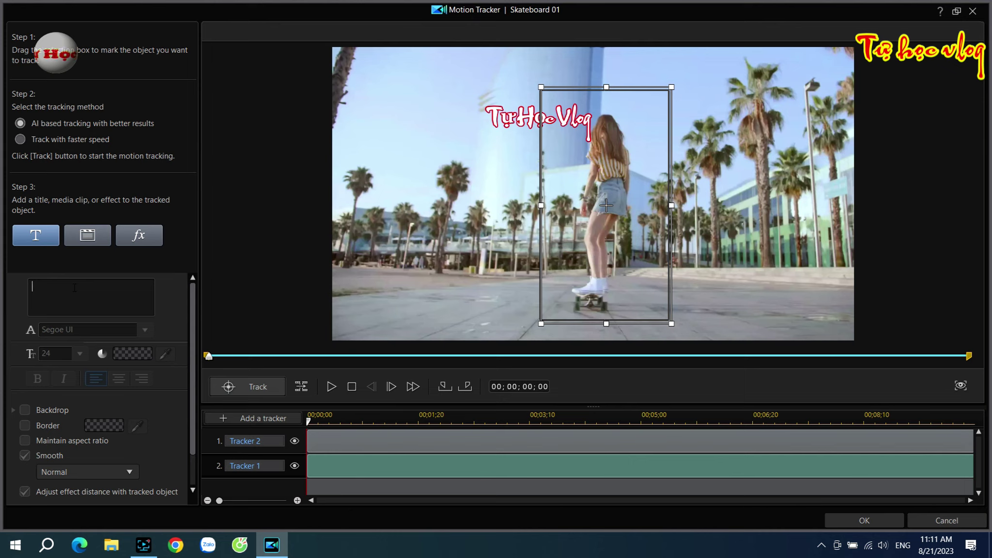
type("u")
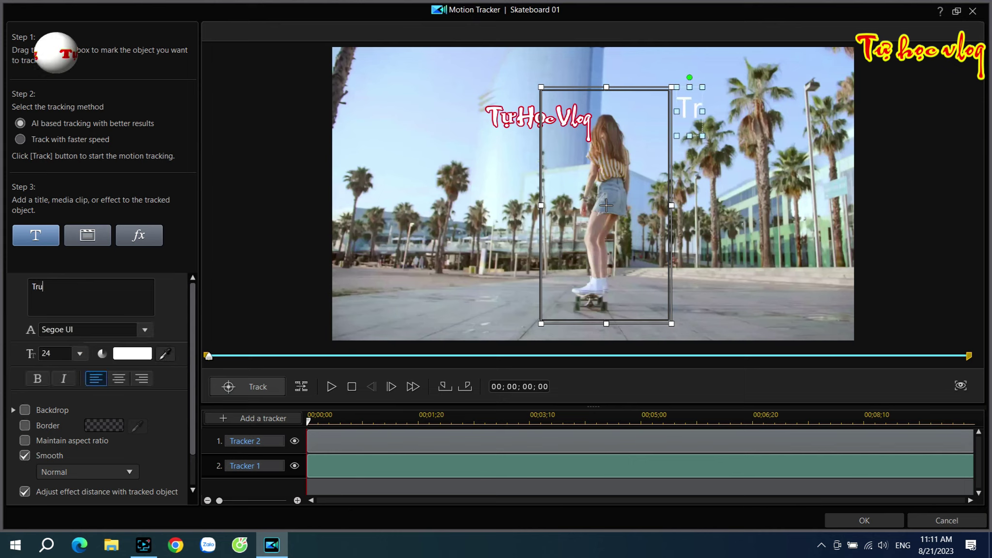
type("ợt ")
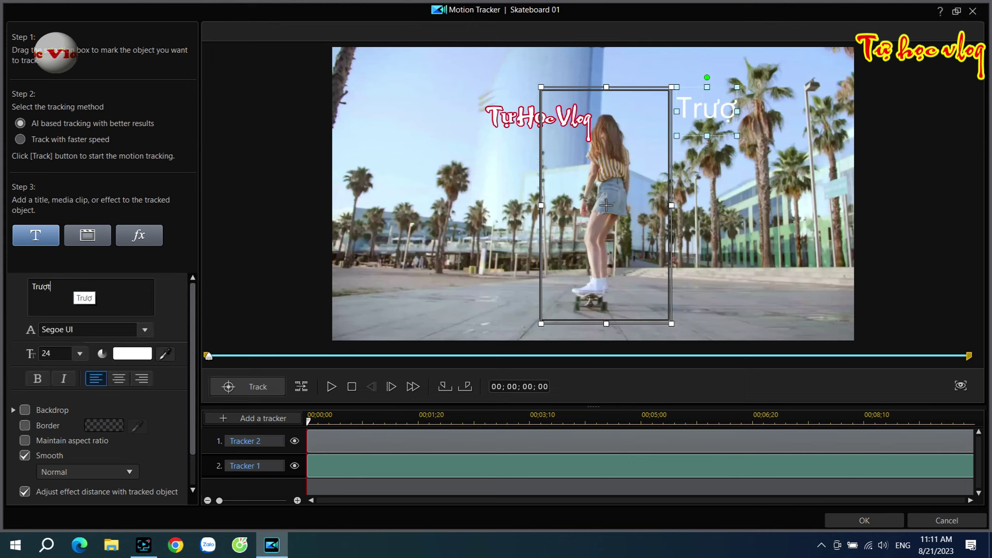
type("ván")
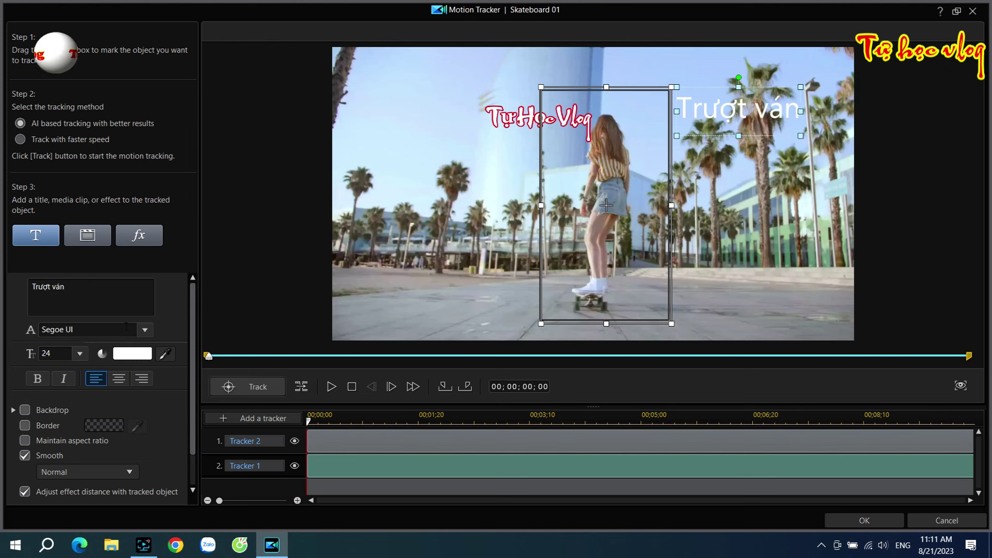
Set the "Trượt ván" title's font to VNI-Butlong and move the title over the skater's waist.
left_click(145, 334)
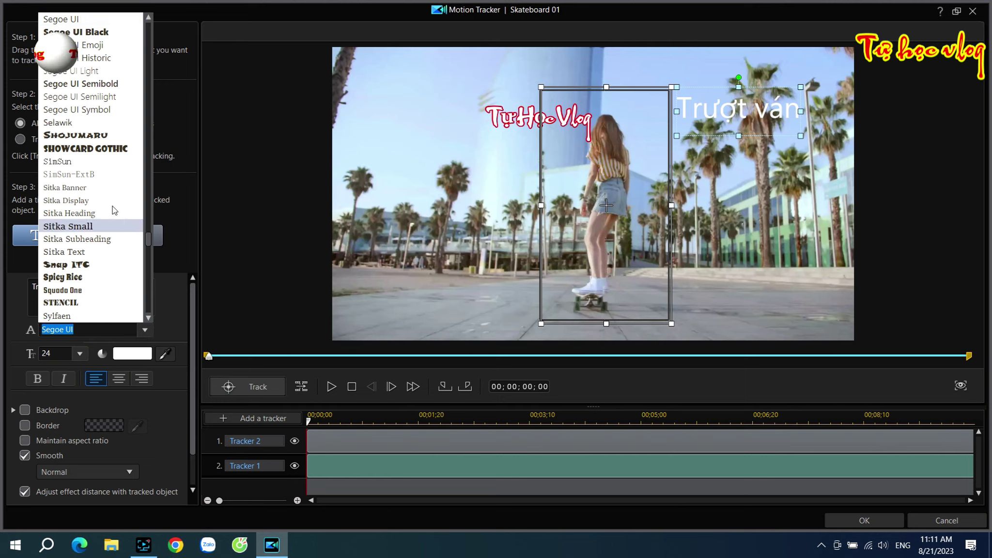
left_click_drag(149, 242, 149, 264)
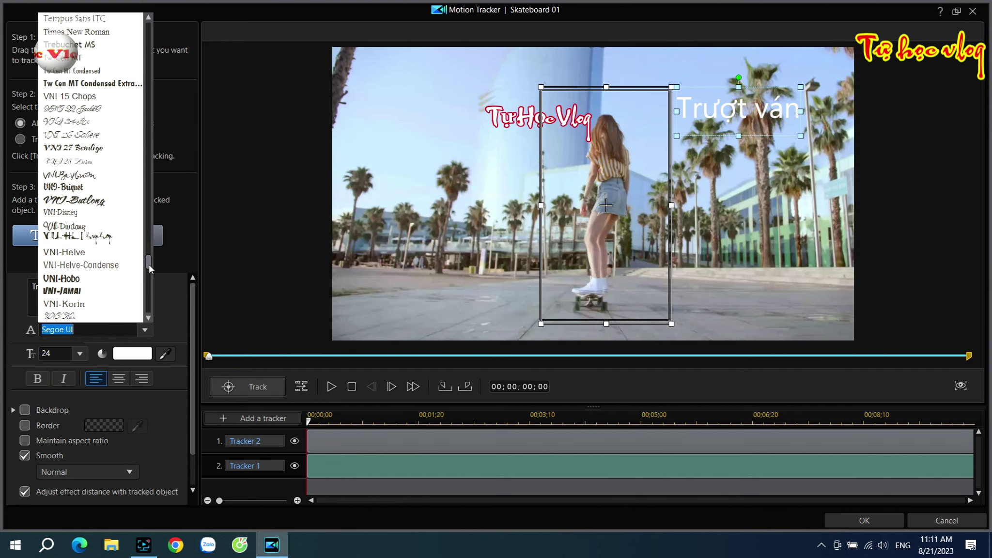
left_click(79, 200)
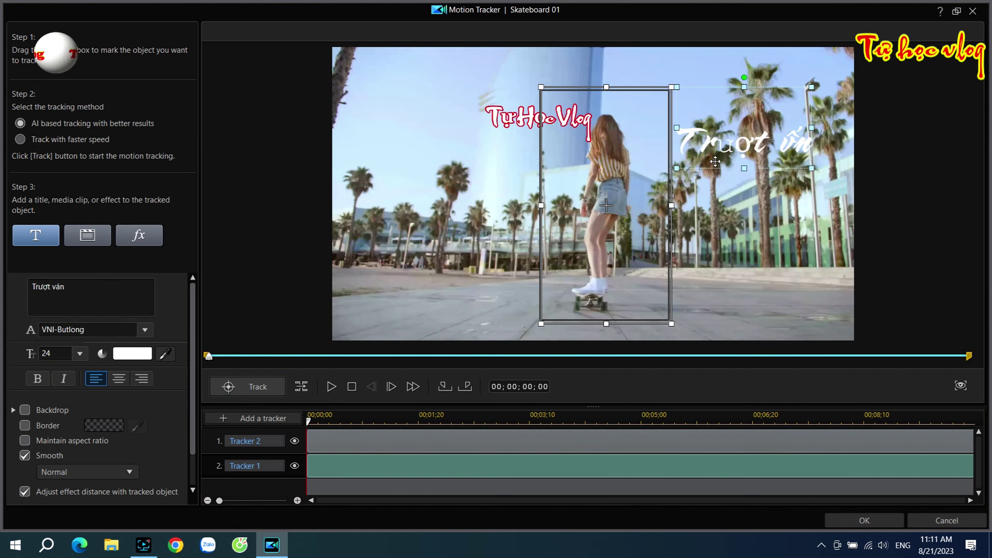
left_click_drag(719, 171, 598, 213)
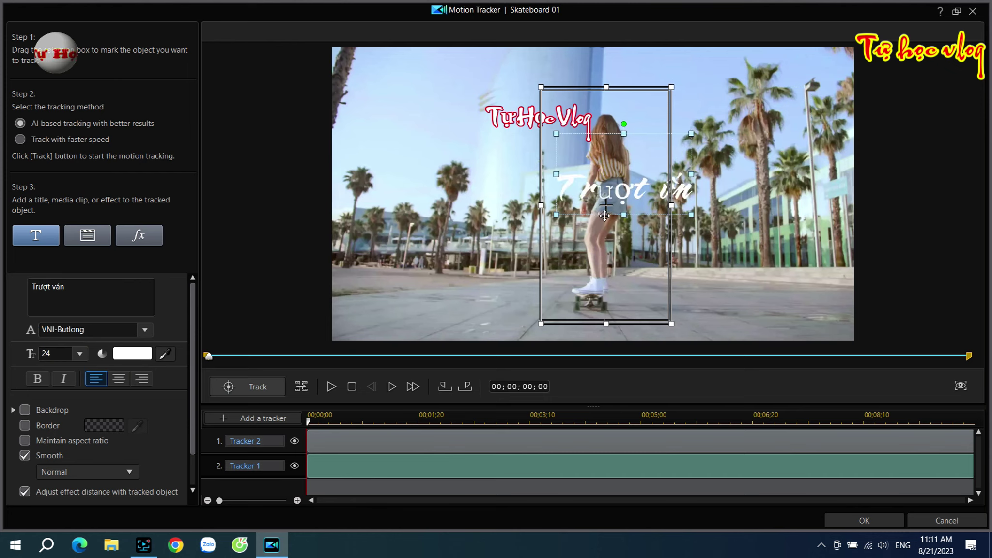
left_click_drag(602, 215, 602, 213)
left_click_drag(684, 213, 688, 206)
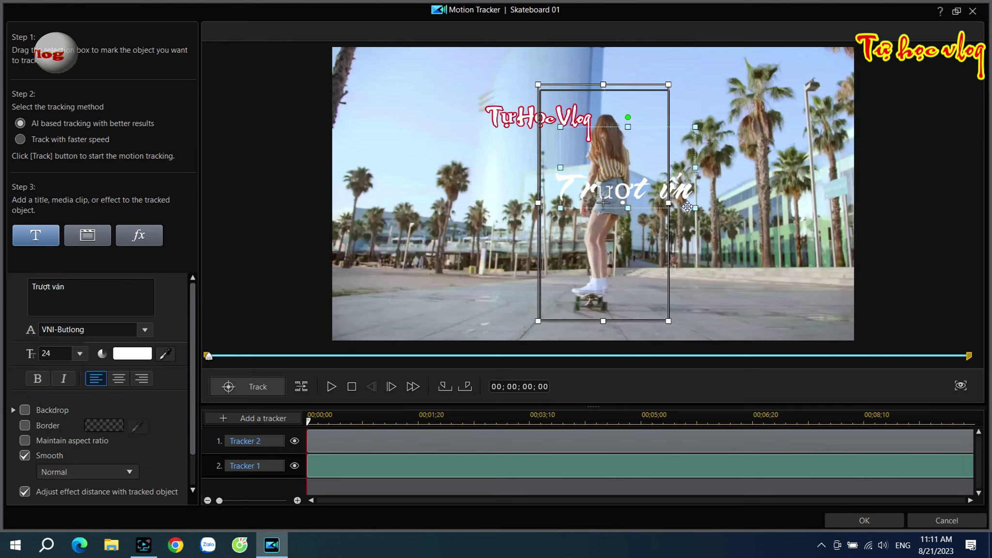
Switch UniKey's character encoding to VNI Windows and close its settings.
left_click(820, 545)
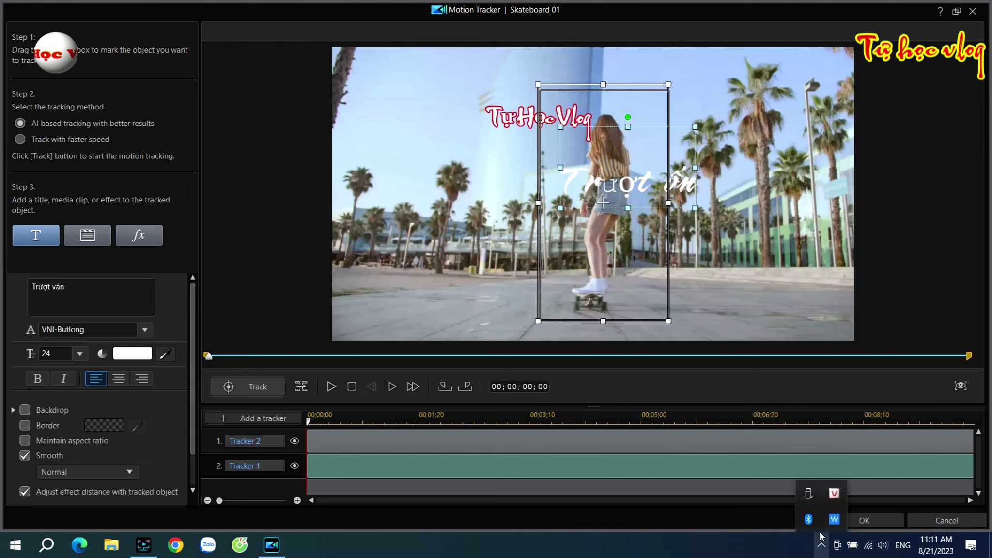
double_click(834, 493)
left_click(527, 160)
left_click(458, 190)
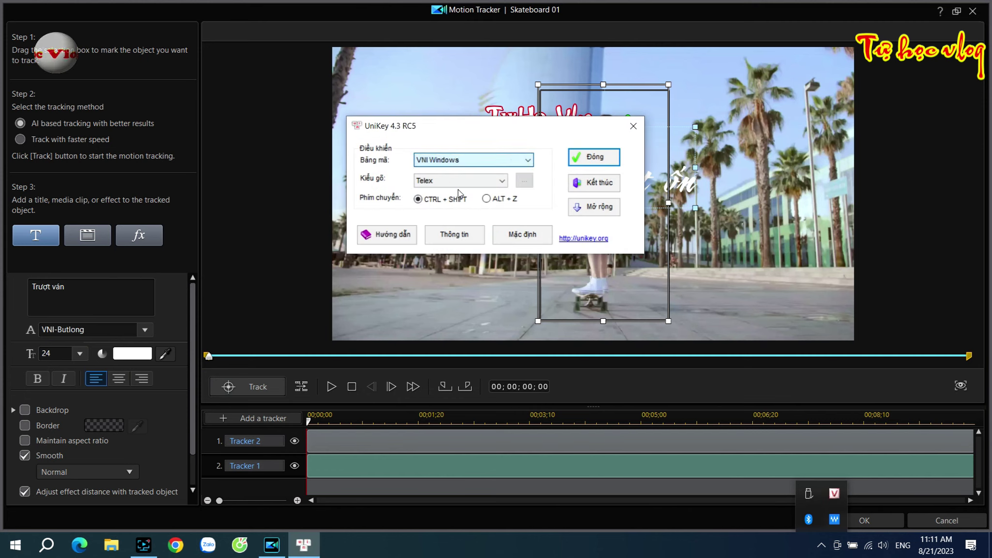
left_click(584, 158)
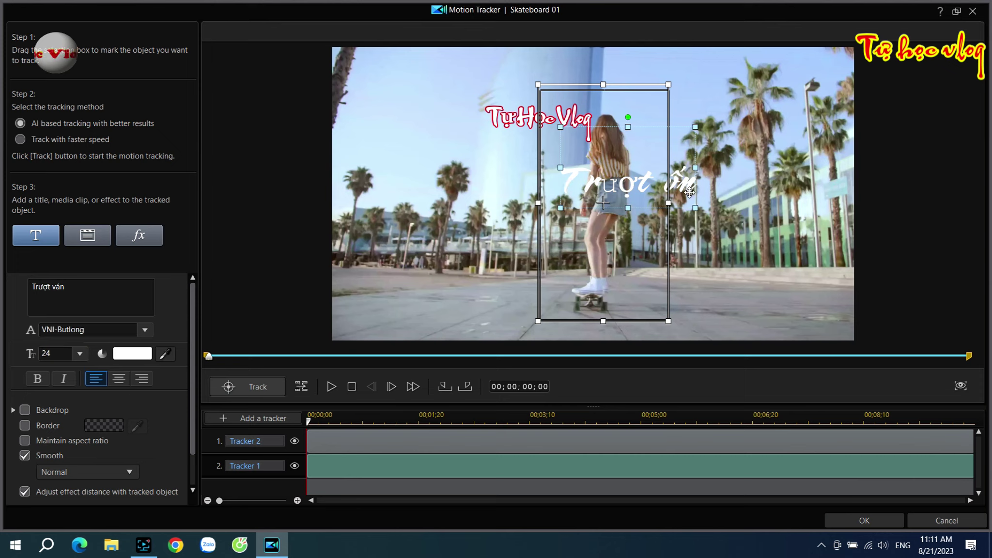
Move the title into the open area beside the skater and retype its text as "Trượt ván" in VNI encoding.
left_click_drag(667, 166, 832, 150)
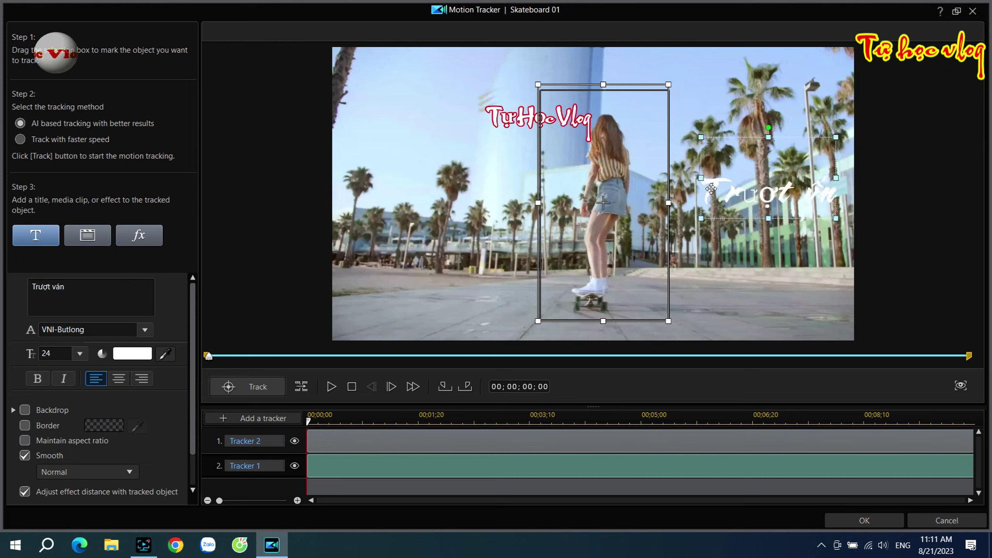
left_click_drag(712, 190, 699, 196)
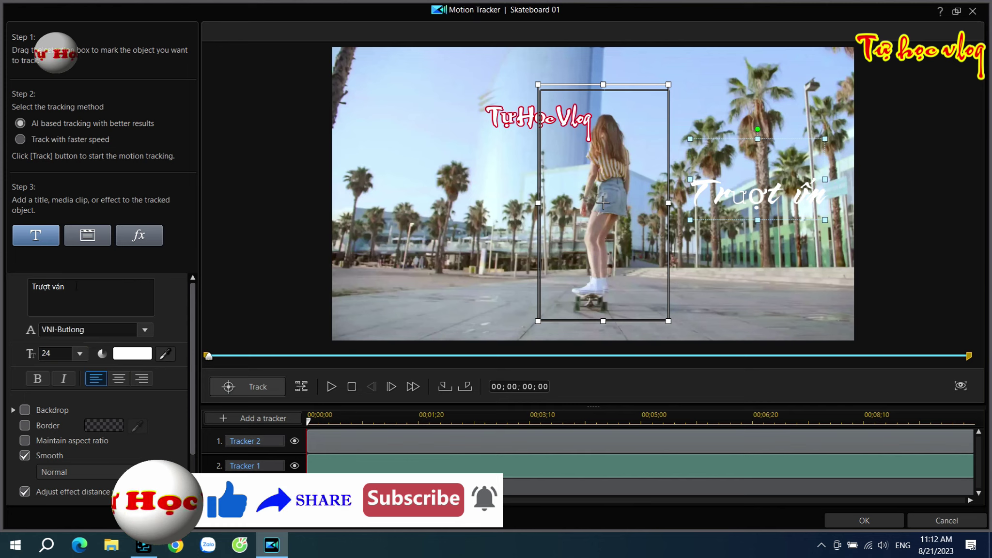
left_click_drag(70, 286, 30, 286)
type("Tröôït")
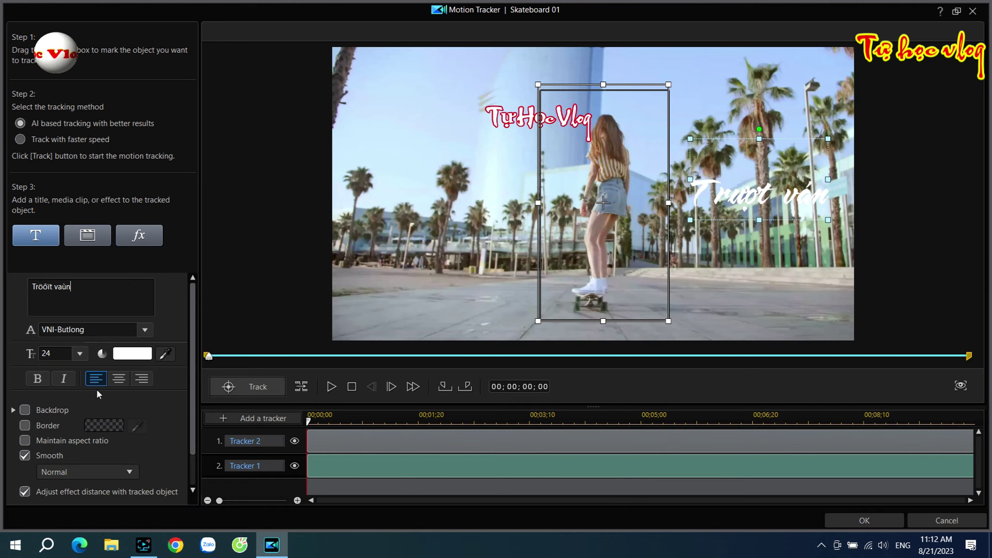
Enable the "Trượt ván" title's border and set its color to blue (0000FF).
left_click(24, 426)
left_click(104, 426)
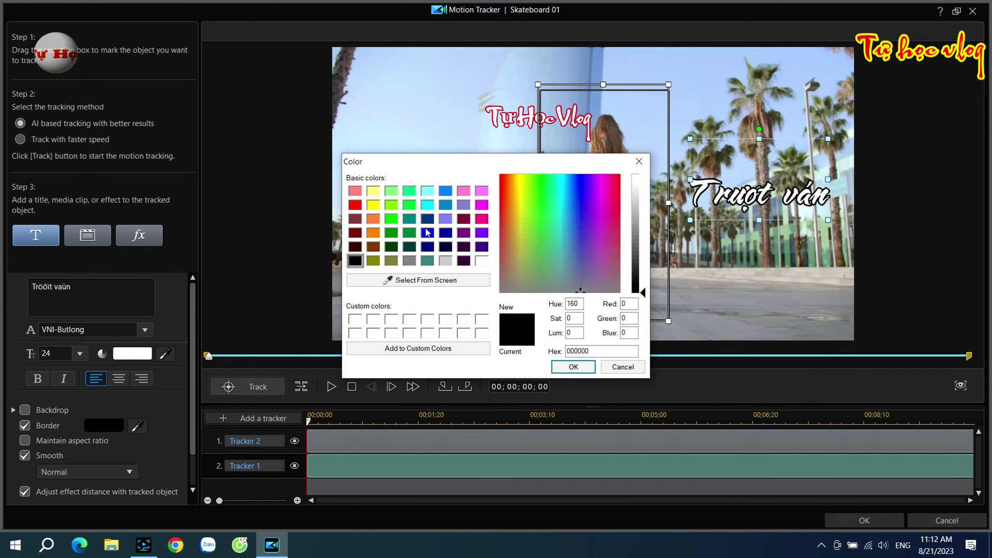
left_click(429, 232)
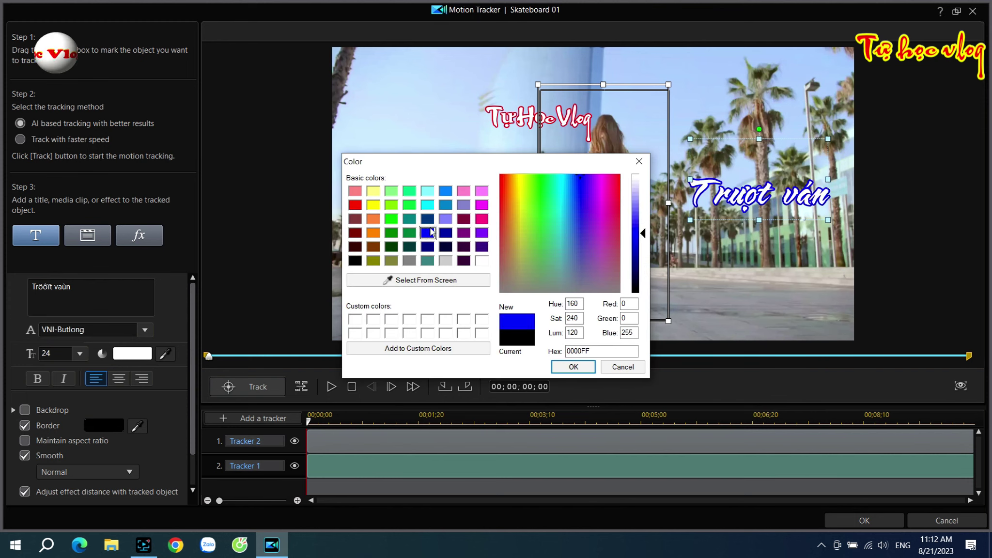
left_click(575, 367)
Place the "Trượt ván" title across the skater's torso and apply the motion tracking settings to the project.
left_click_drag(733, 219, 609, 210)
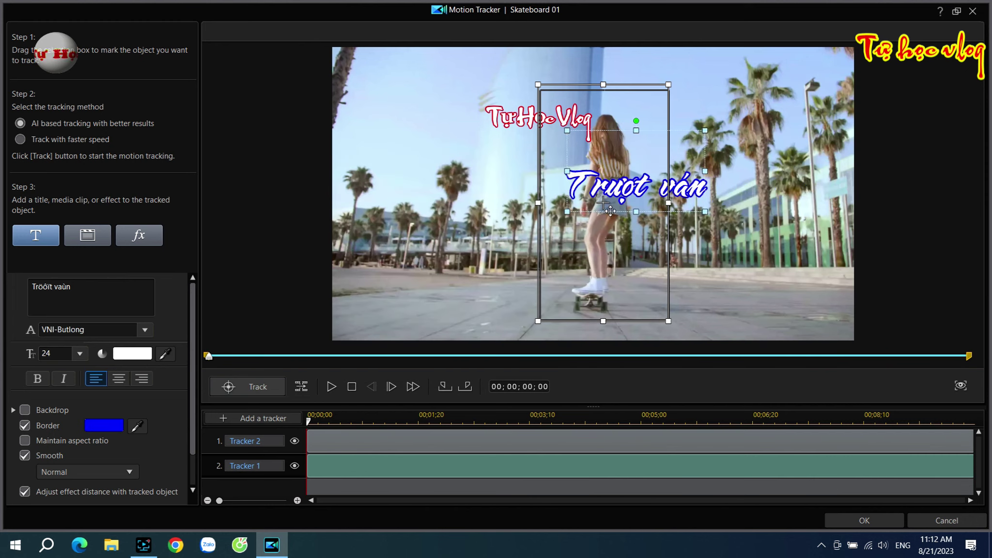
left_click_drag(614, 216, 615, 213)
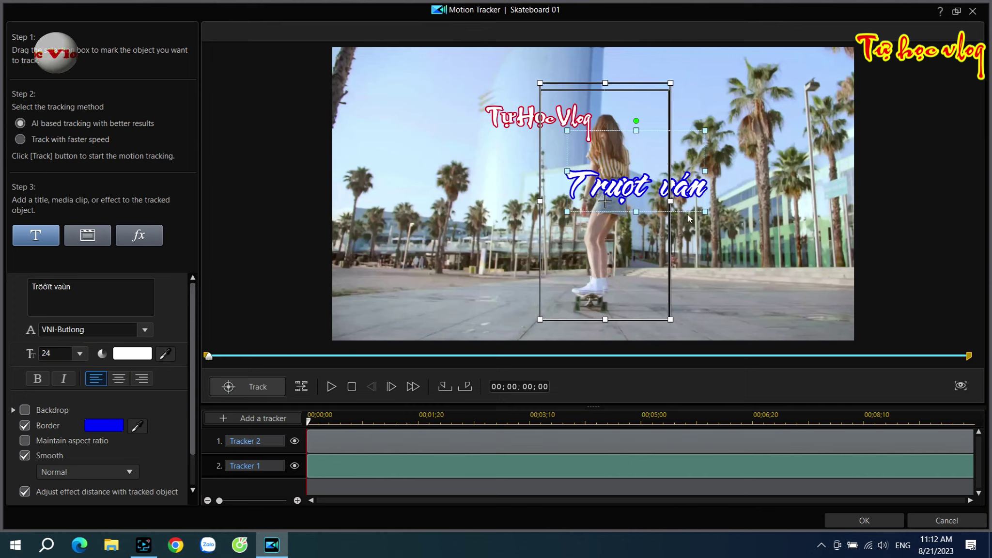
left_click_drag(695, 210, 694, 201)
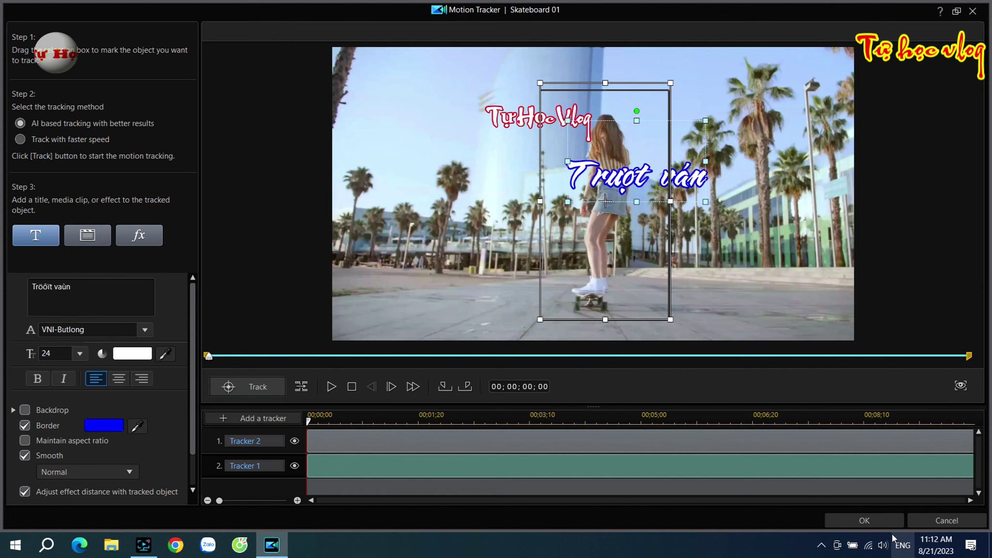
left_click(864, 521)
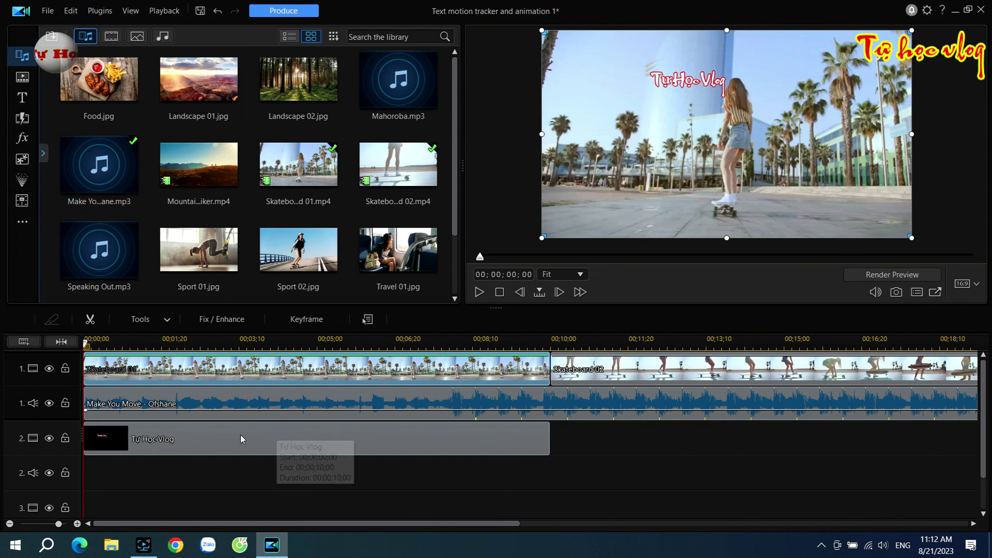
Open the "Tự Học Vlog" title clip in the Title Designer and apply the Flocking effect as its In Animation.
left_click(286, 441)
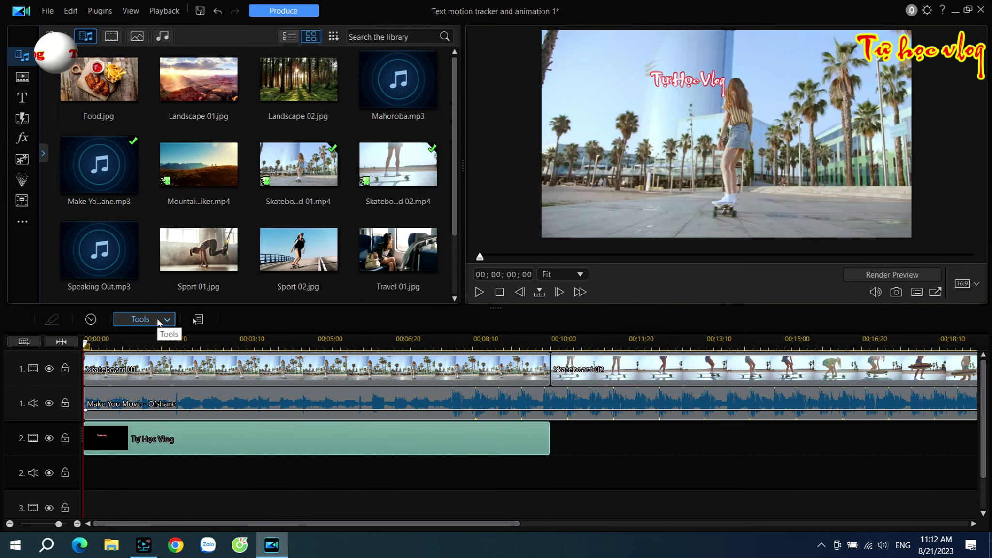
left_click(158, 321)
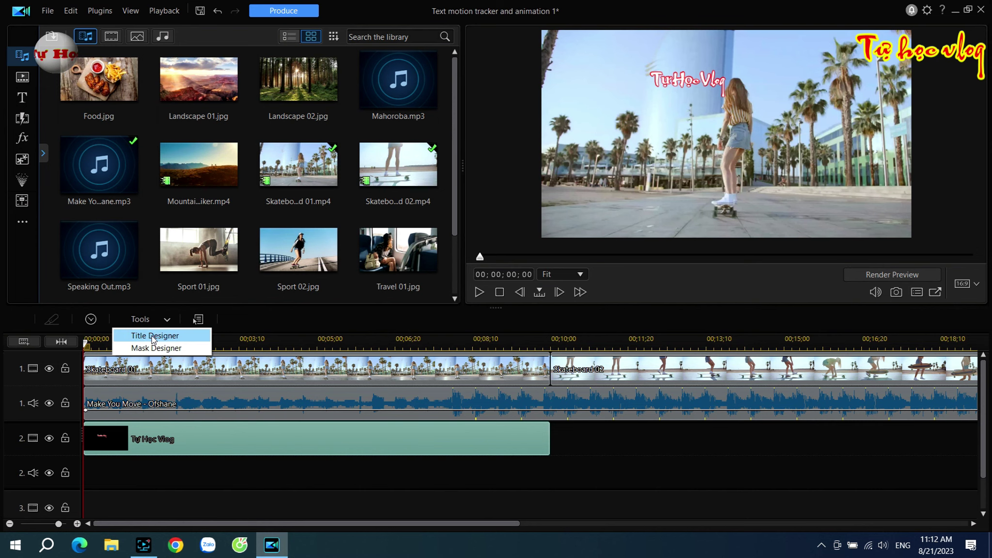
left_click(154, 337)
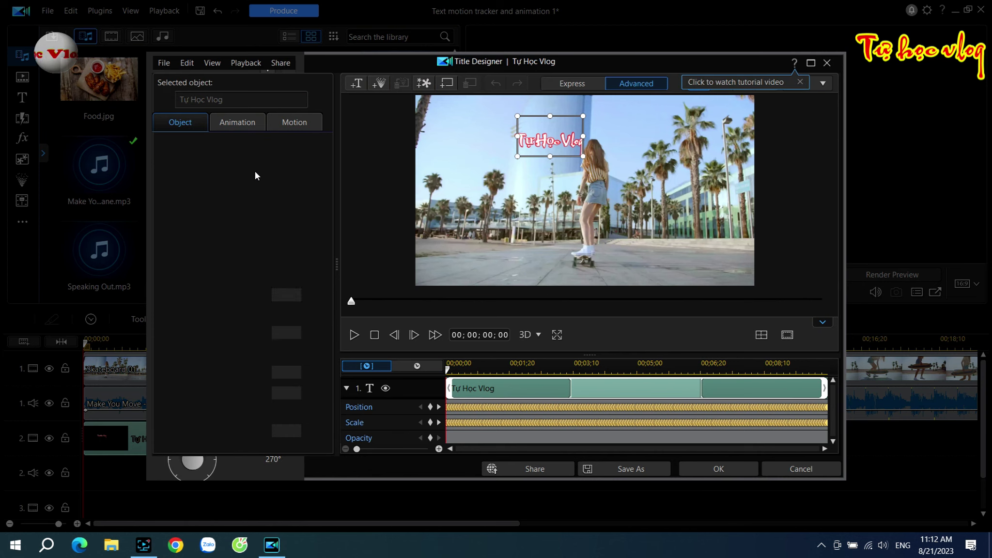
left_click(243, 121)
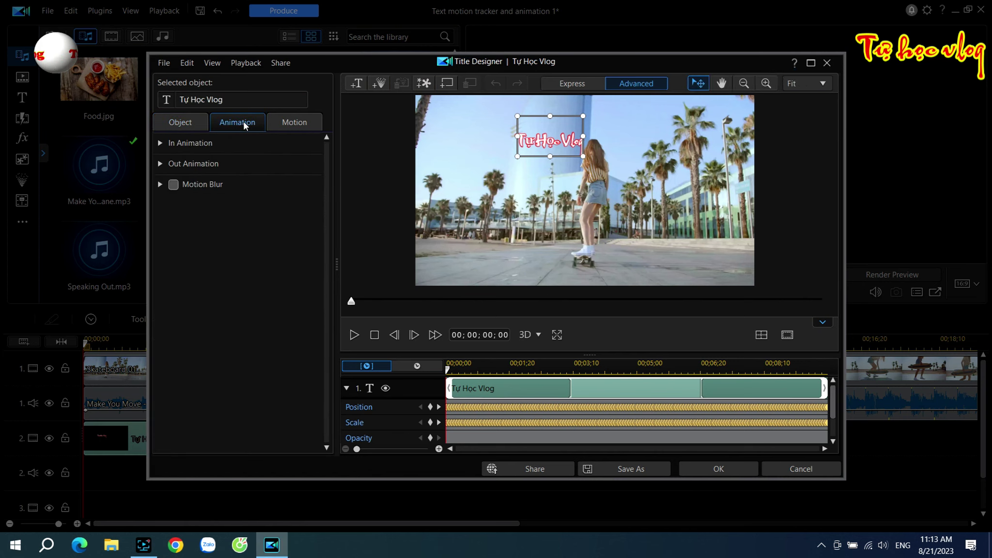
left_click(160, 143)
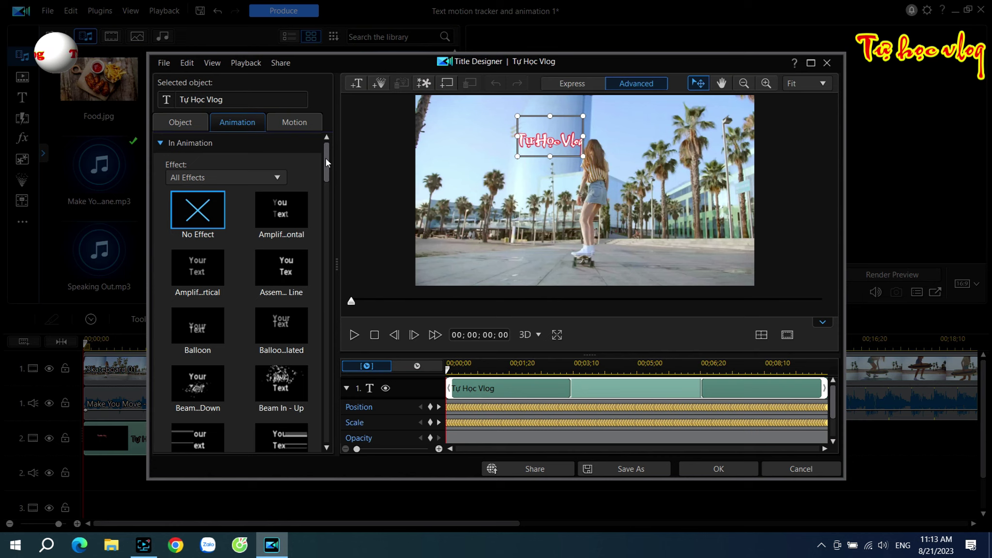
scroll(326, 191, "down", 4)
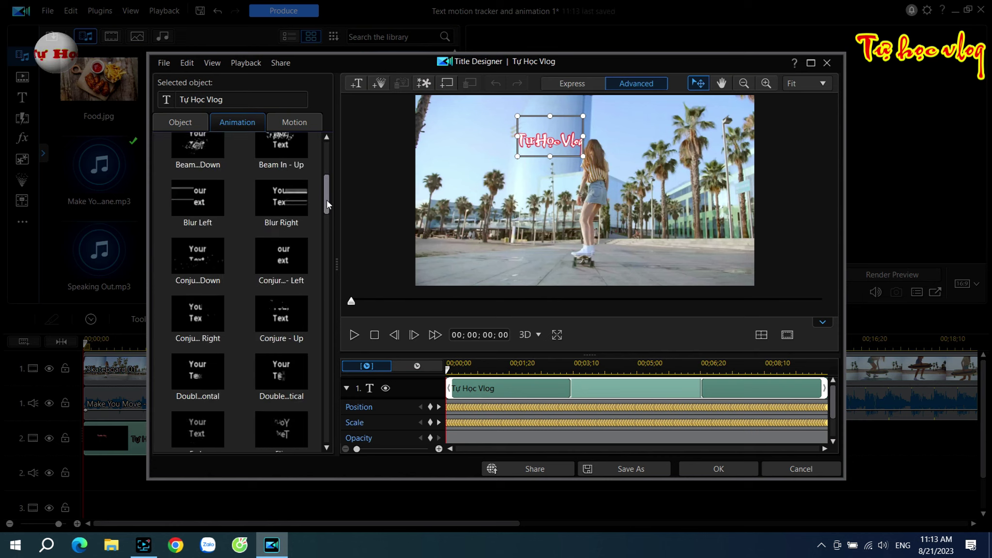
left_click_drag(330, 197, 324, 229)
left_click(195, 278)
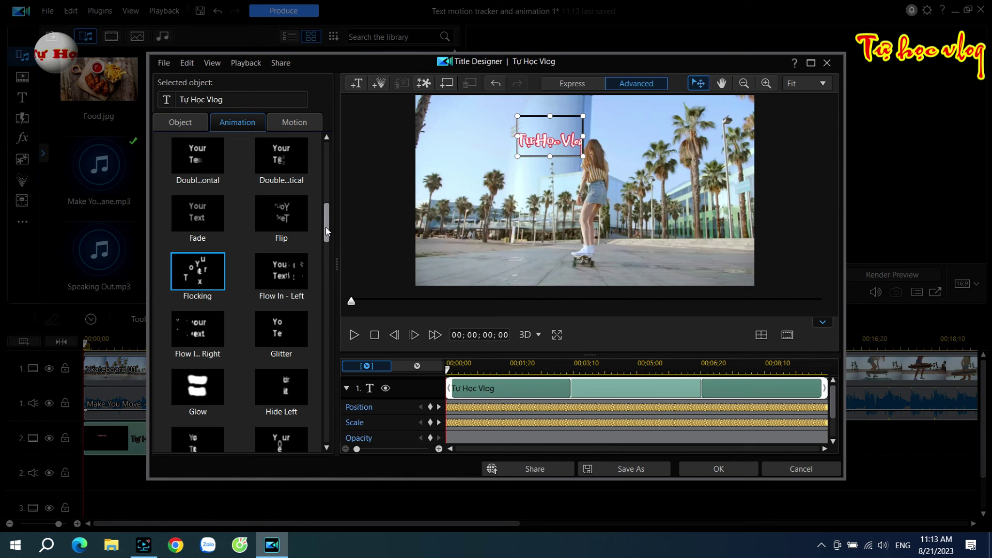
Apply the Flocking effect as the Out Animation of the "Tự Học Vlog" title and confirm the title changes.
scroll(327, 223, "up", 1)
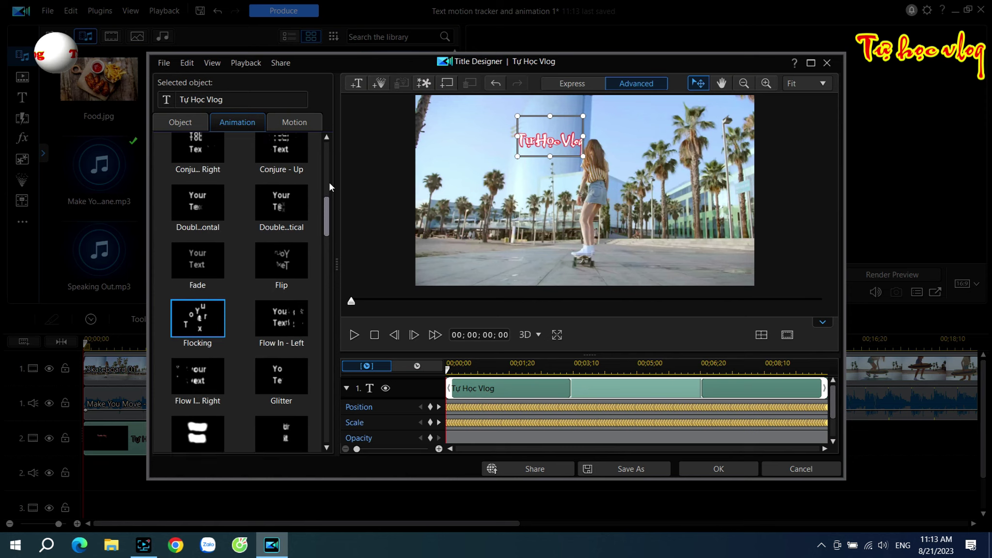
scroll(329, 186, "up", 3)
left_click(160, 143)
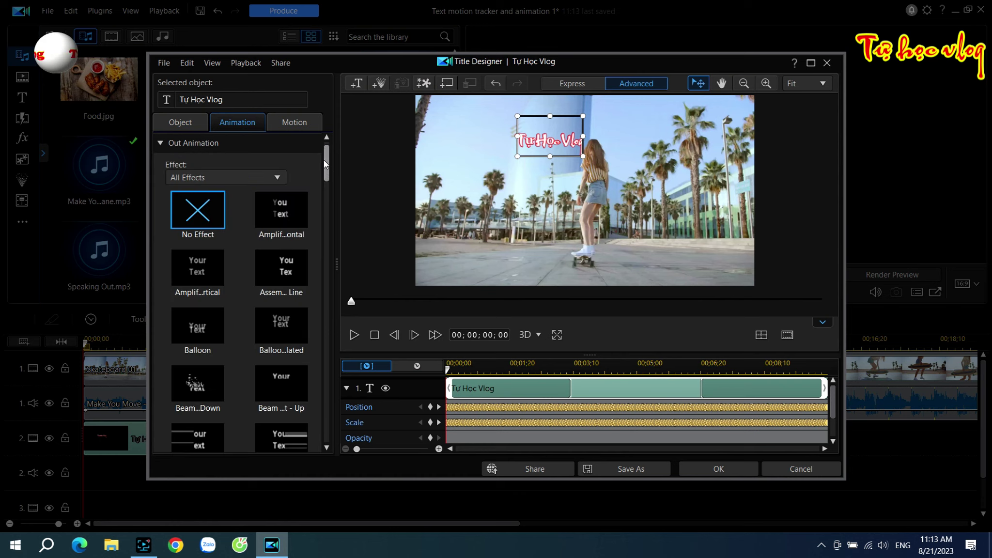
left_click_drag(324, 160, 331, 245)
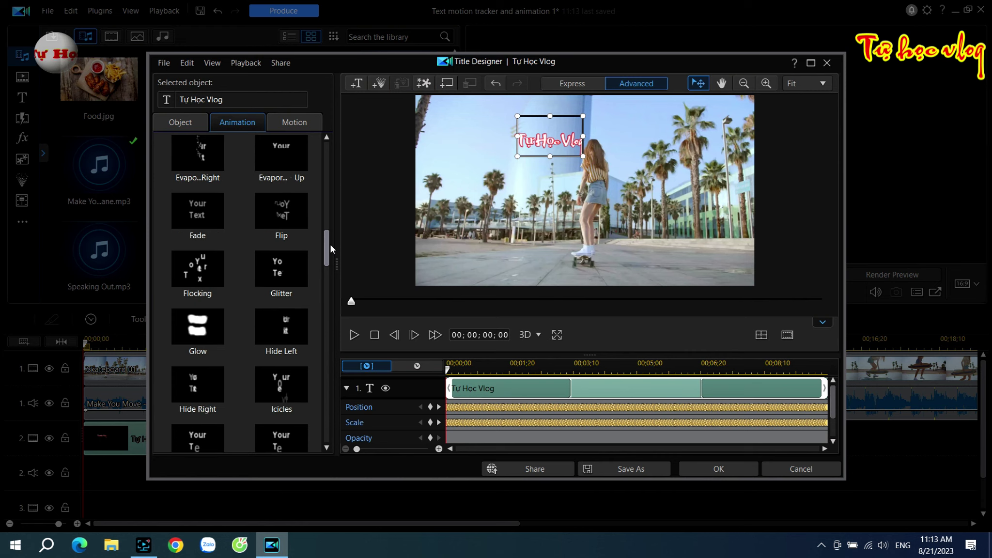
left_click(194, 269)
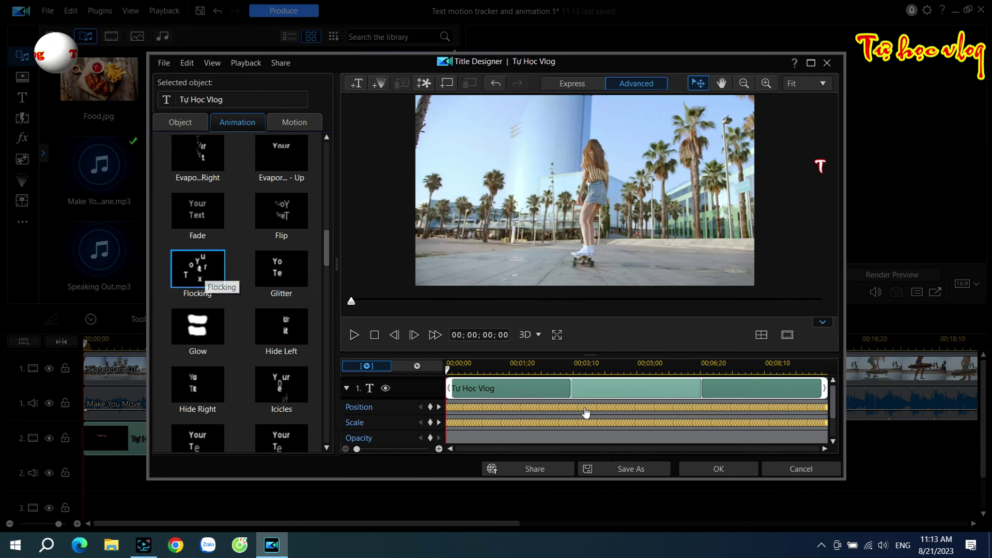
left_click(724, 474)
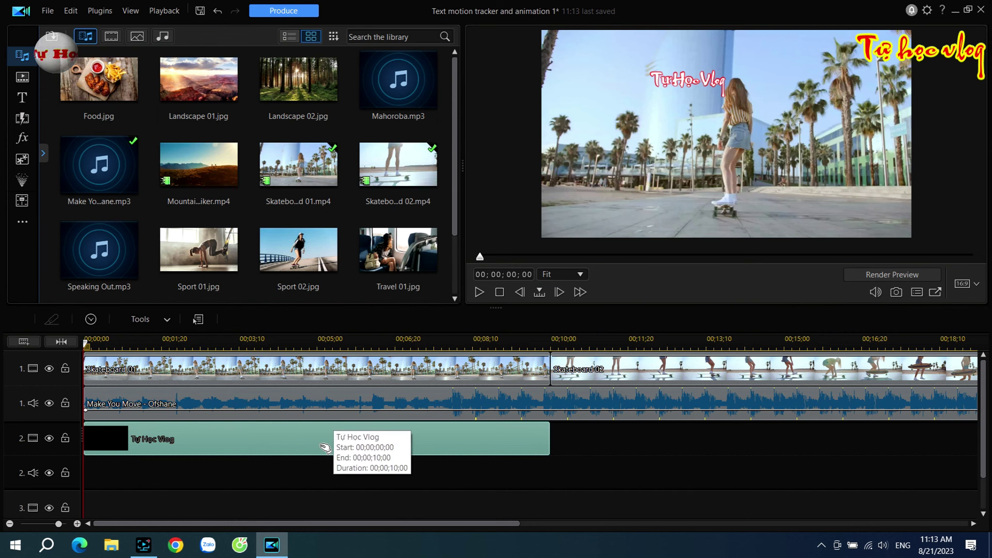
Open the Skateboard 01 clip in the Motion Tracker, add a second tracker and fit its box around the skater's whole body.
left_click(321, 371)
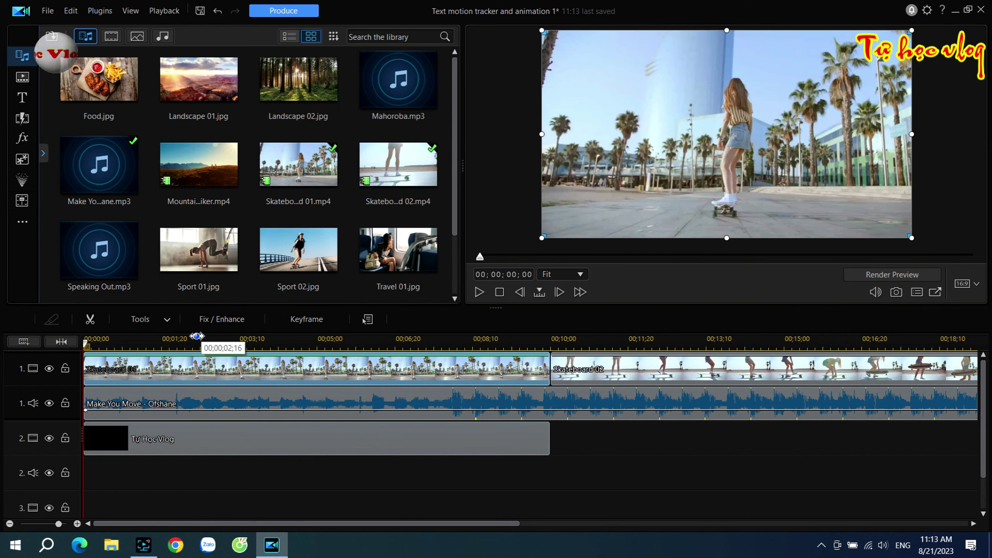
left_click(173, 323)
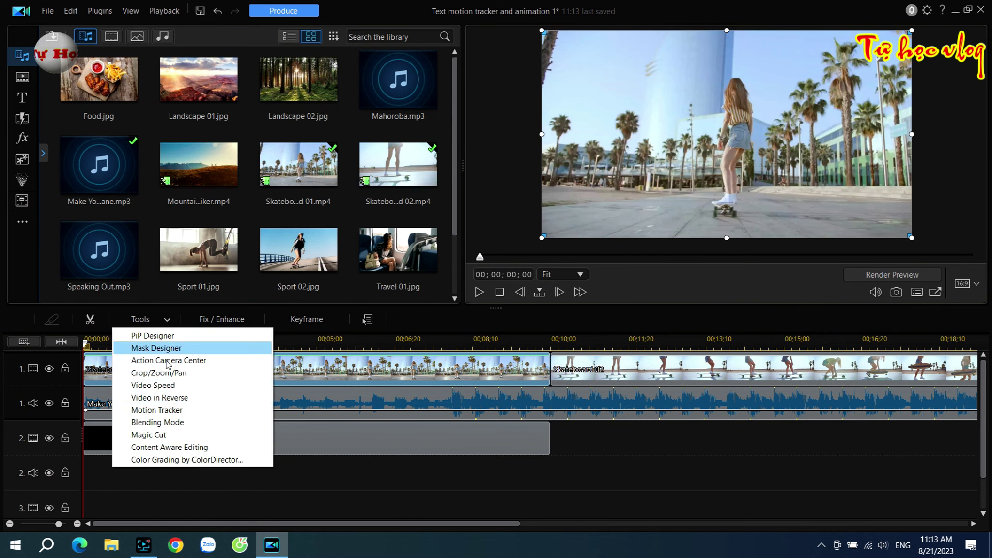
left_click(173, 411)
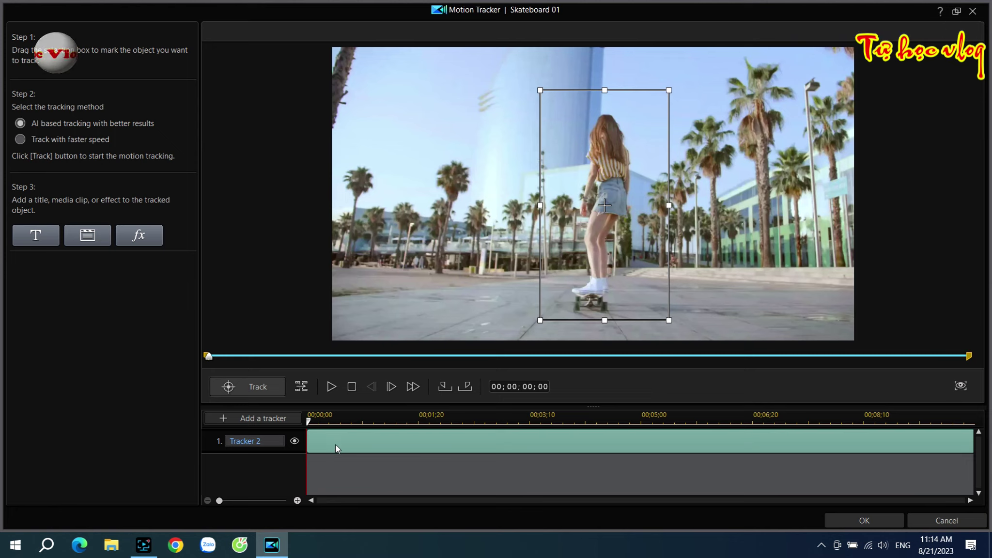
left_click(264, 420)
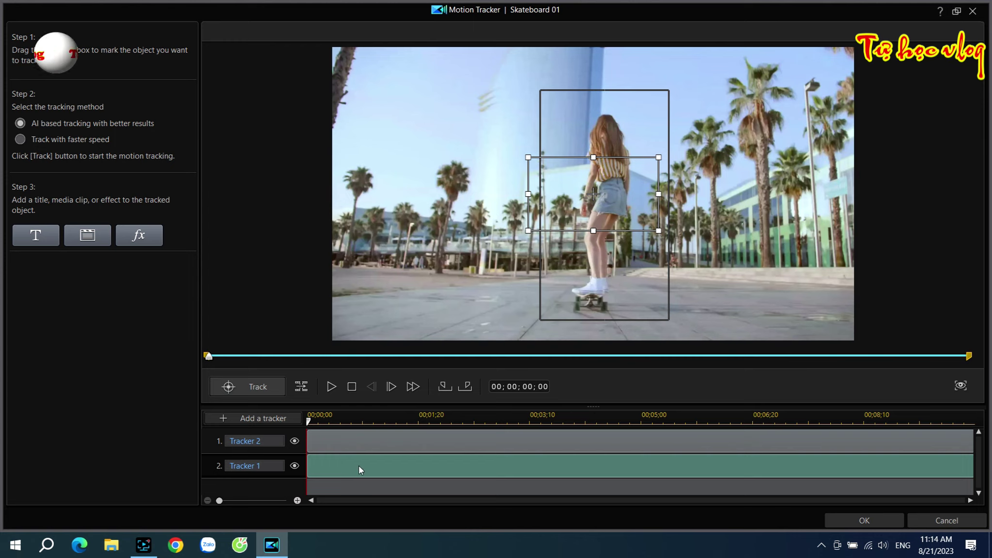
left_click_drag(593, 230, 591, 332)
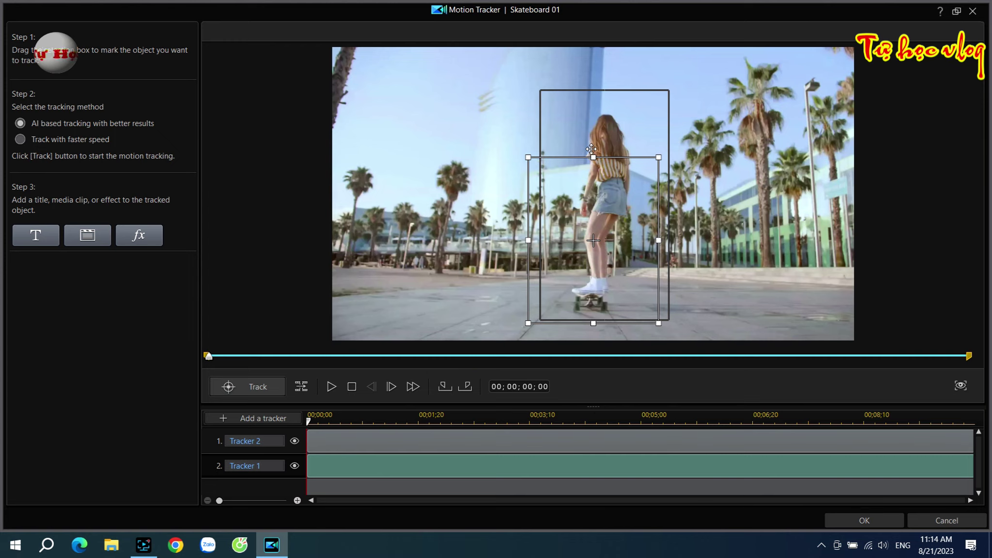
left_click_drag(594, 157, 593, 89)
left_click_drag(659, 191, 667, 187)
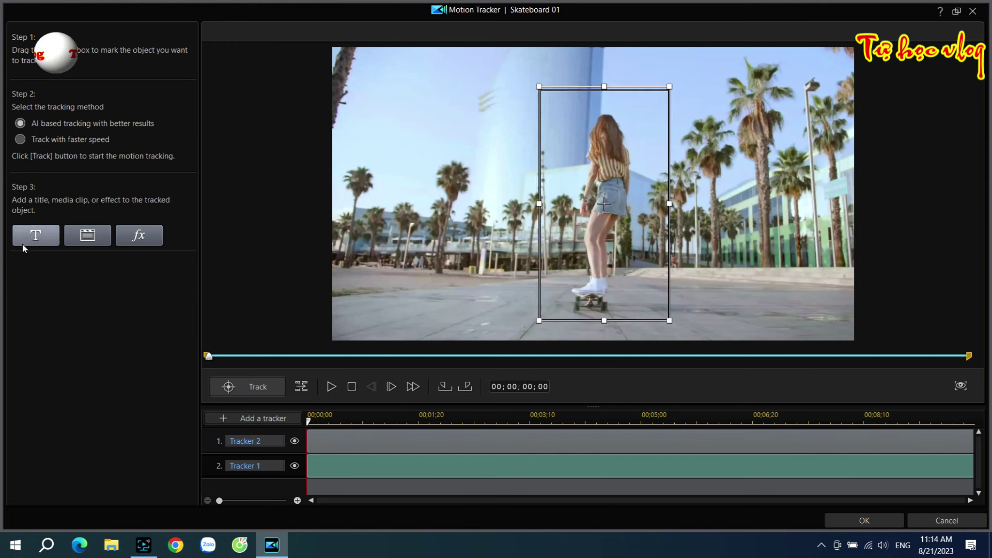
Add the title "Trượt ván" to the new tracker in VNI encoding and set its font to VNI-Briquet.
left_click(35, 241)
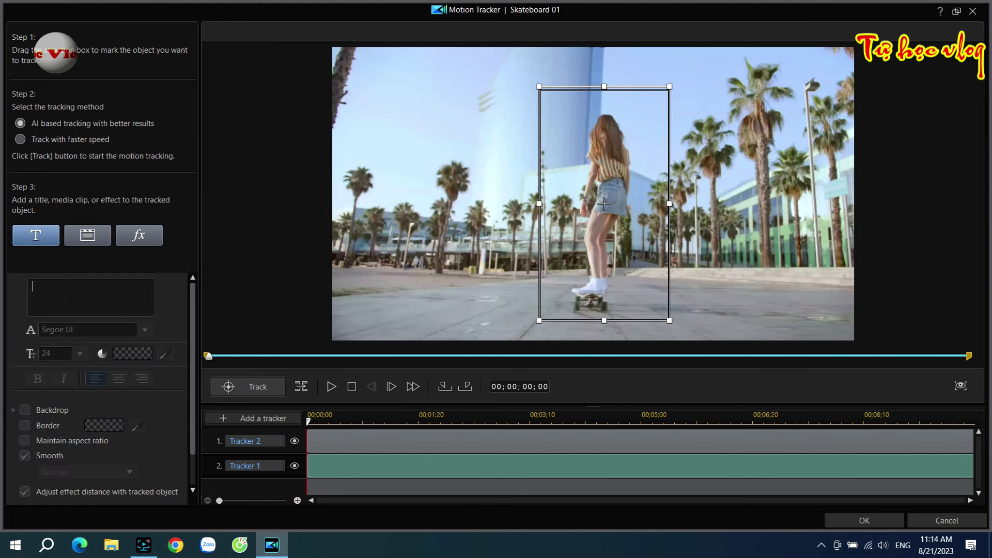
type("Tröôit")
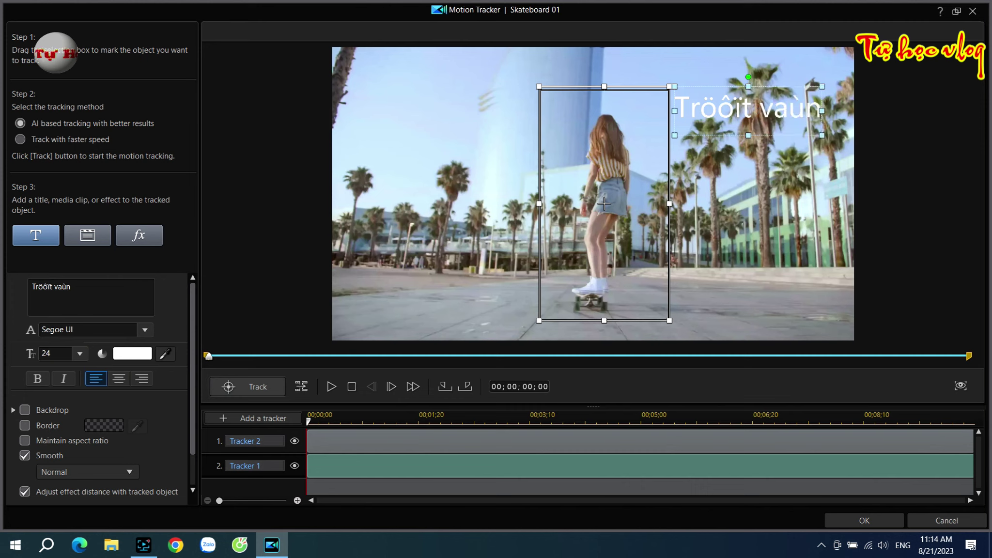
left_click(144, 330)
left_click_drag(150, 243, 147, 265)
left_click(88, 164)
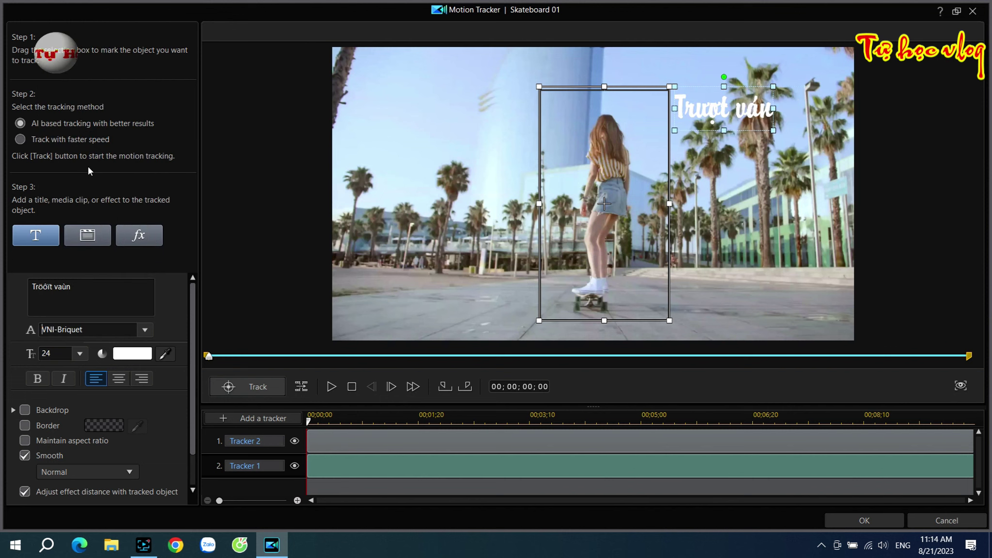
Move the "Trượt ván" title down beside the skater's waist and give it a blue border.
left_click_drag(749, 126, 668, 221)
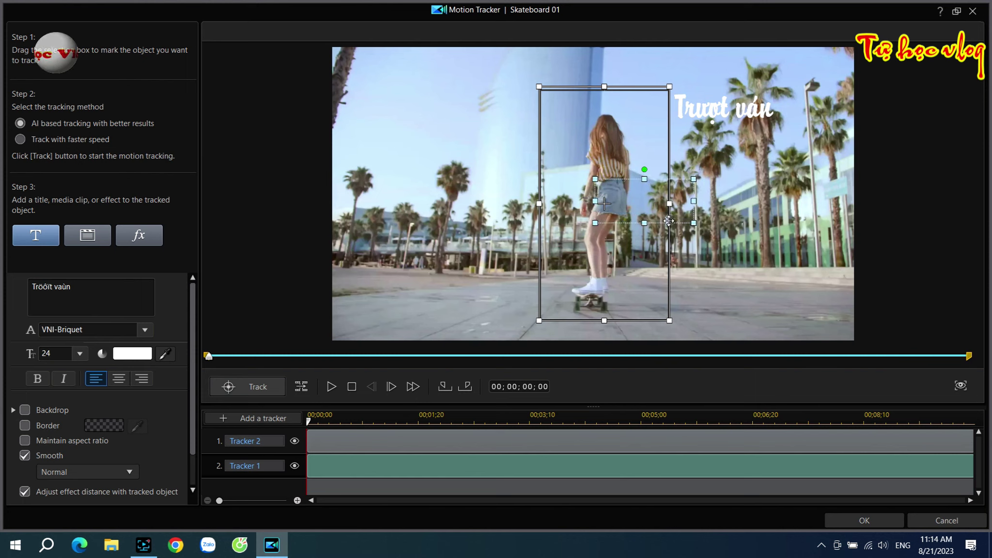
left_click(29, 427)
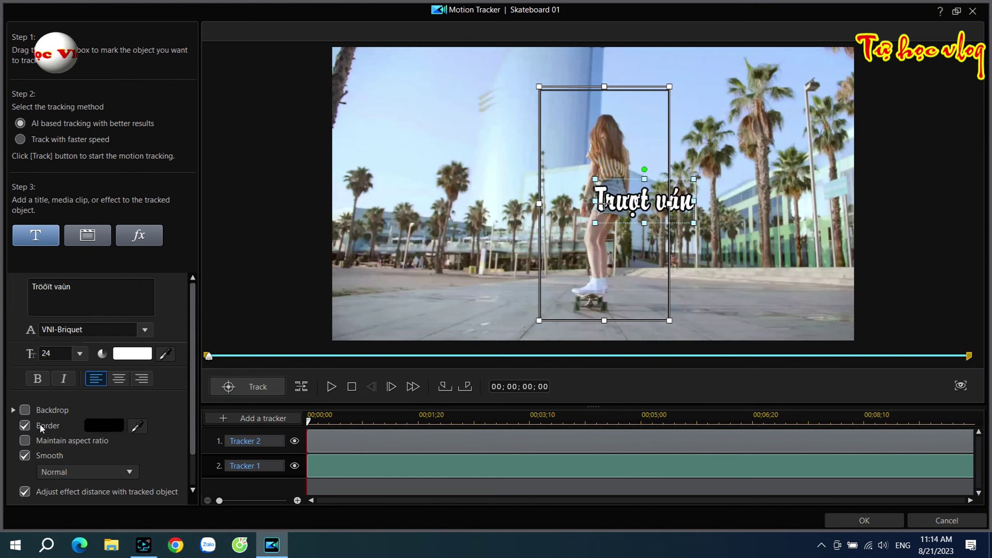
left_click(105, 426)
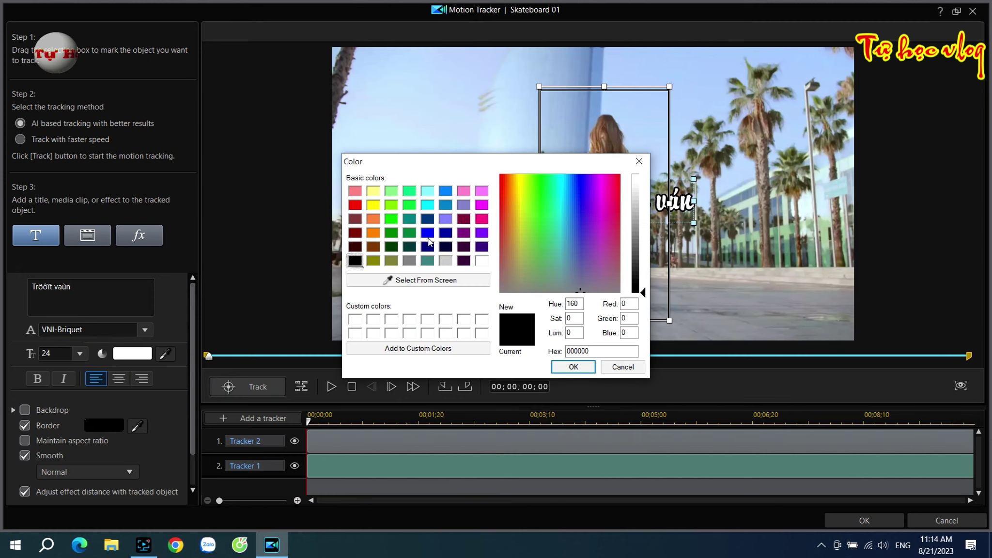
left_click(428, 233)
left_click(566, 370)
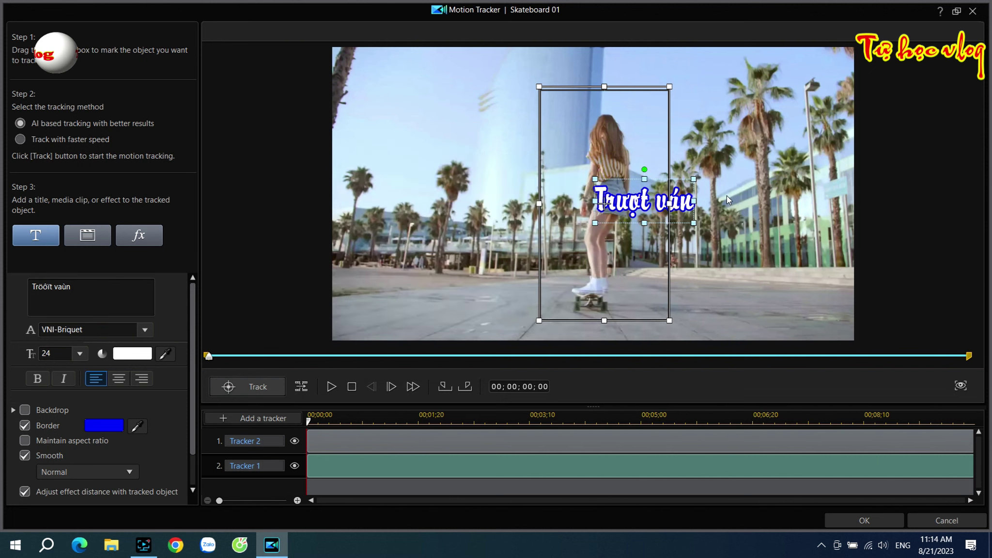
Resize the "Trượt ván" title so it is moderately wider than its original size and only slightly taller.
left_click_drag(694, 200, 767, 213)
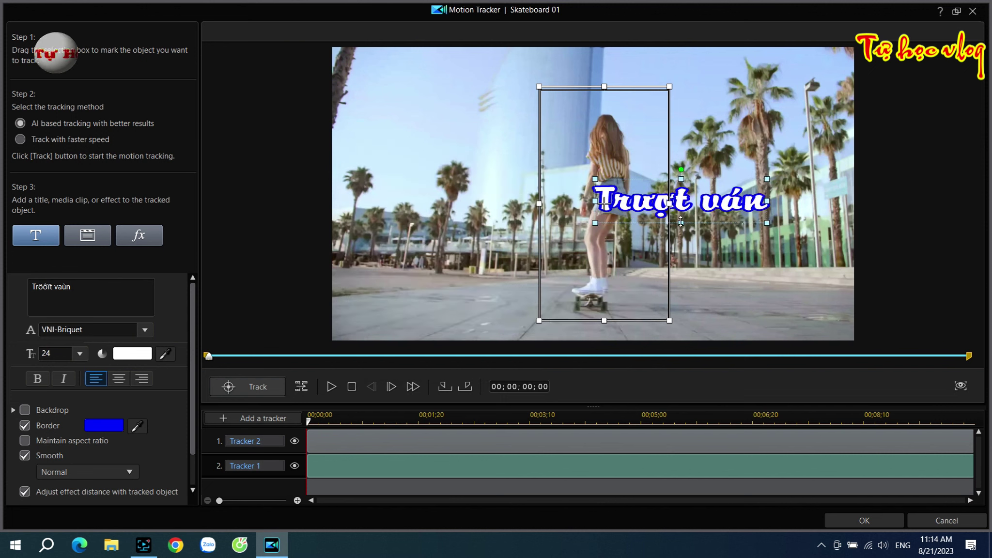
left_click_drag(681, 223, 682, 238)
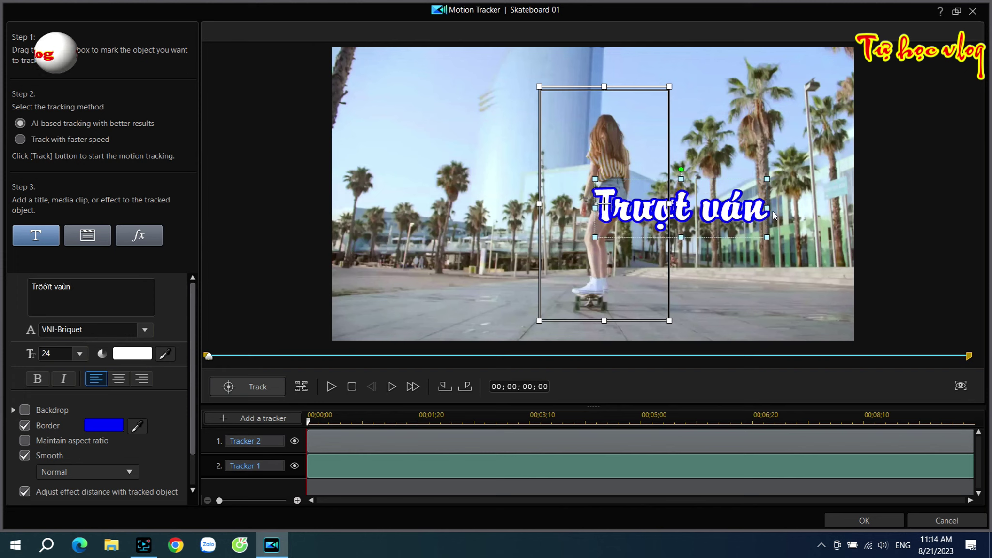
left_click_drag(766, 208, 742, 219)
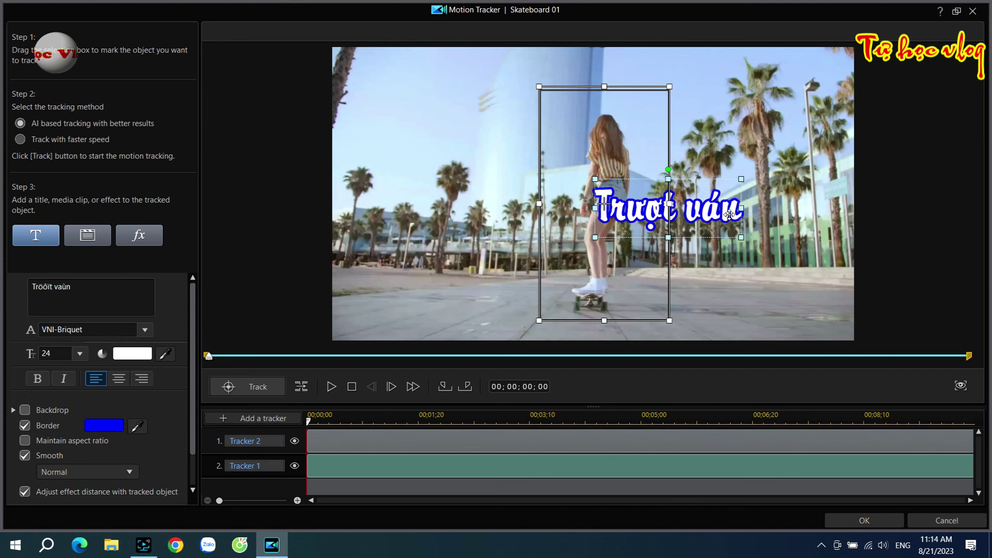
left_click_drag(743, 208, 727, 208)
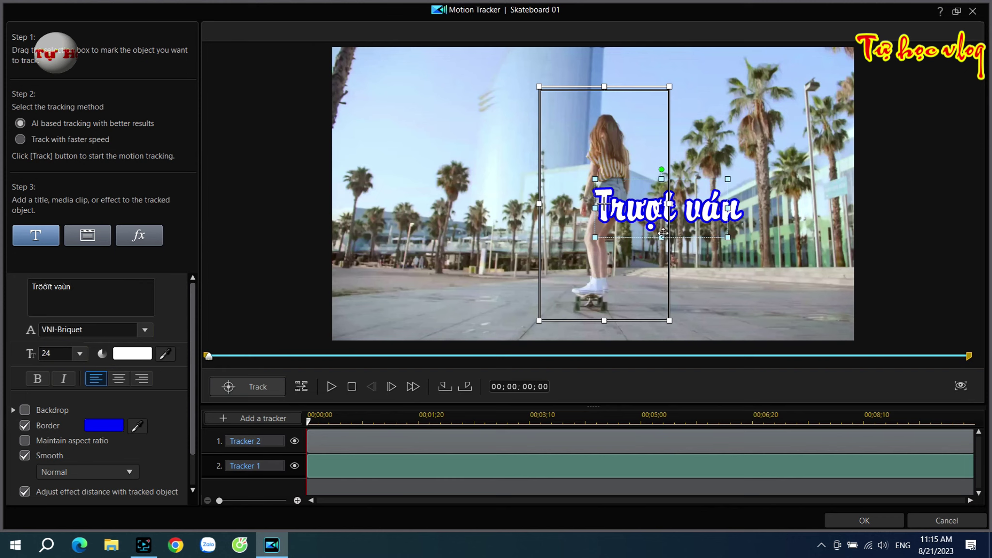
left_click_drag(660, 237, 662, 225)
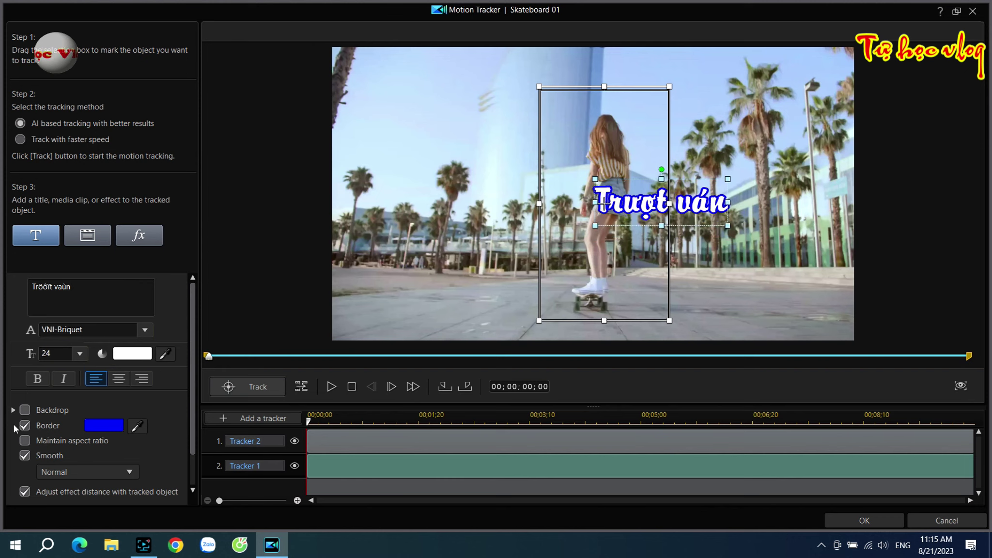
Change the "Trượt ván" title's font to VNI-Butlong, move it up across the skater's torso and widen it slightly.
scroll(193, 420, "down", 2)
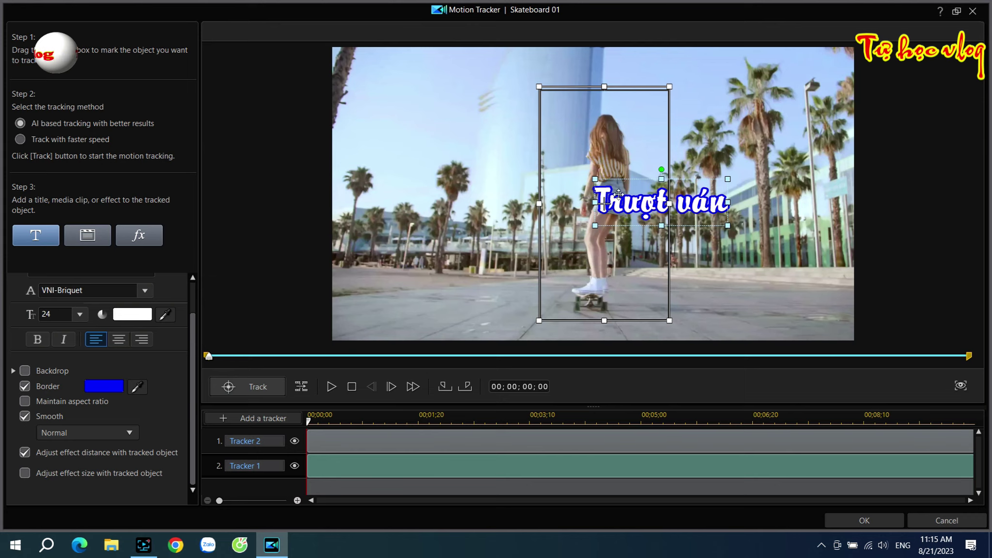
left_click(145, 290)
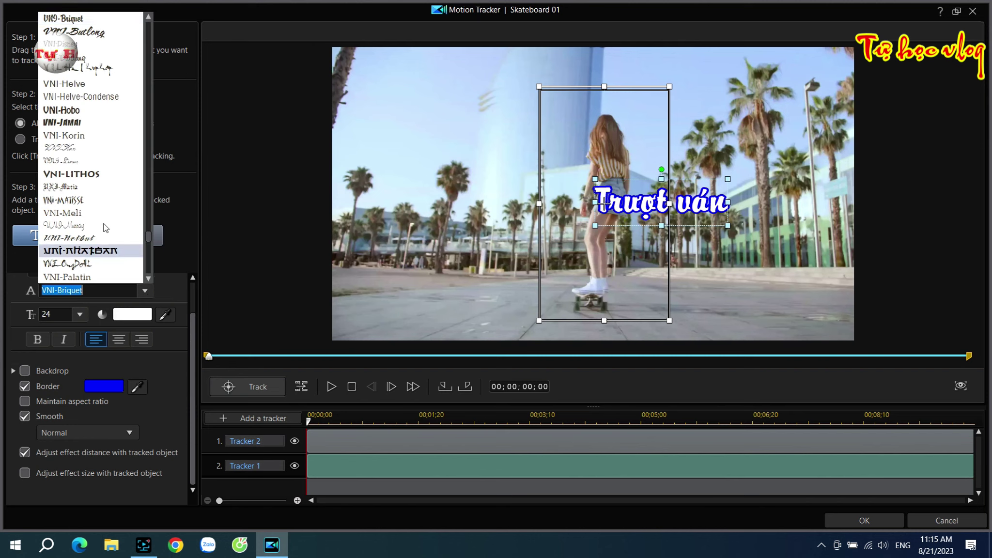
left_click(81, 32)
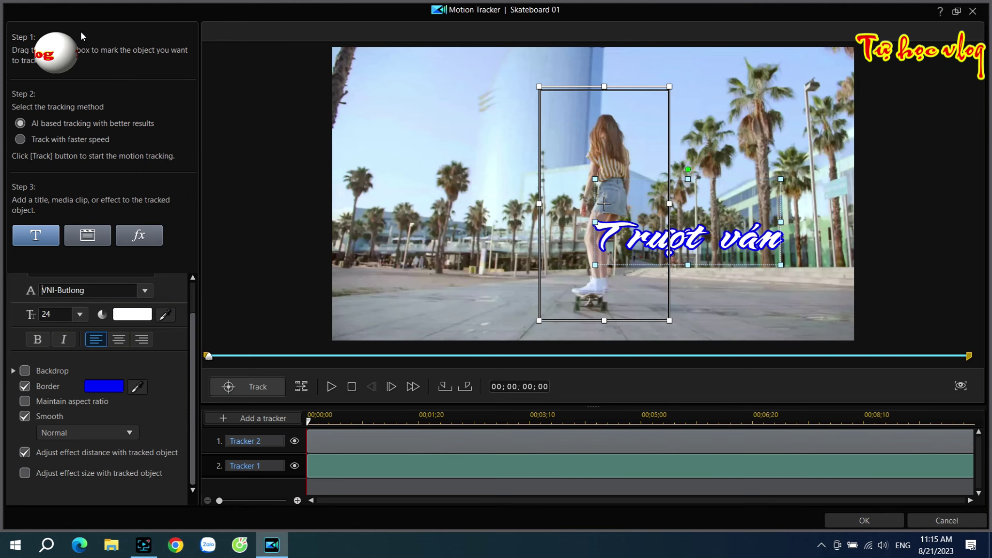
left_click_drag(718, 258, 701, 233)
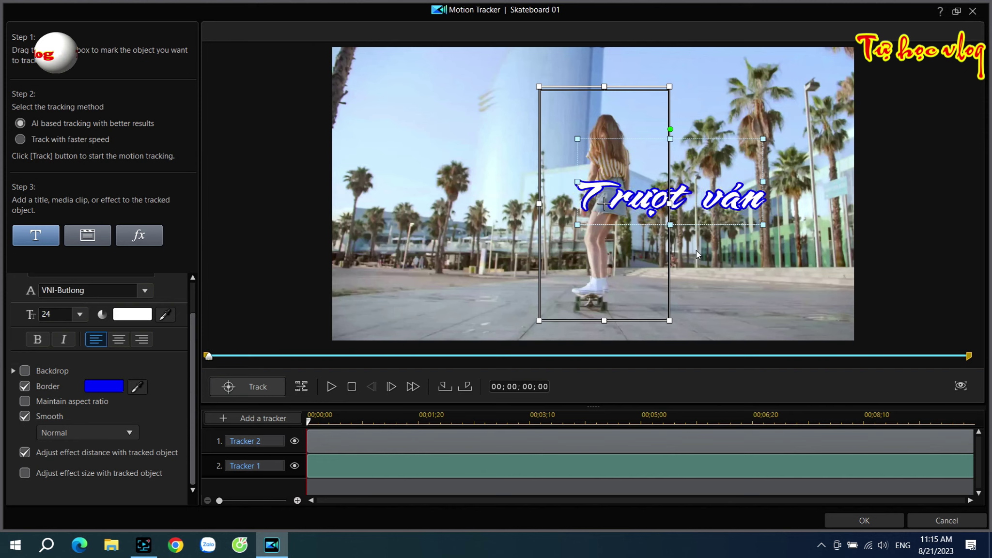
left_click_drag(761, 182, 776, 180)
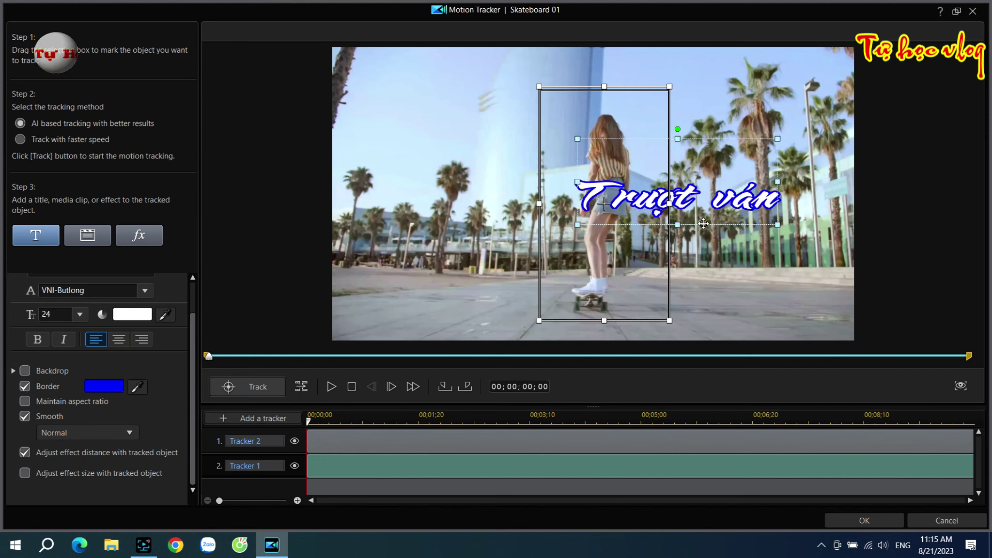
Track the skater with the new tracker and apply the motion tracking settings to the project.
left_click(263, 388)
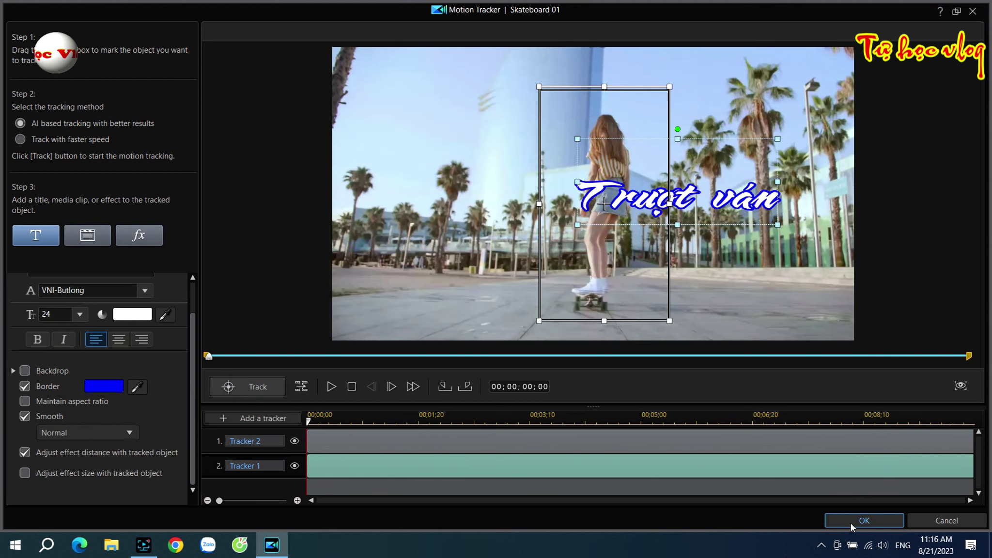
left_click(852, 520)
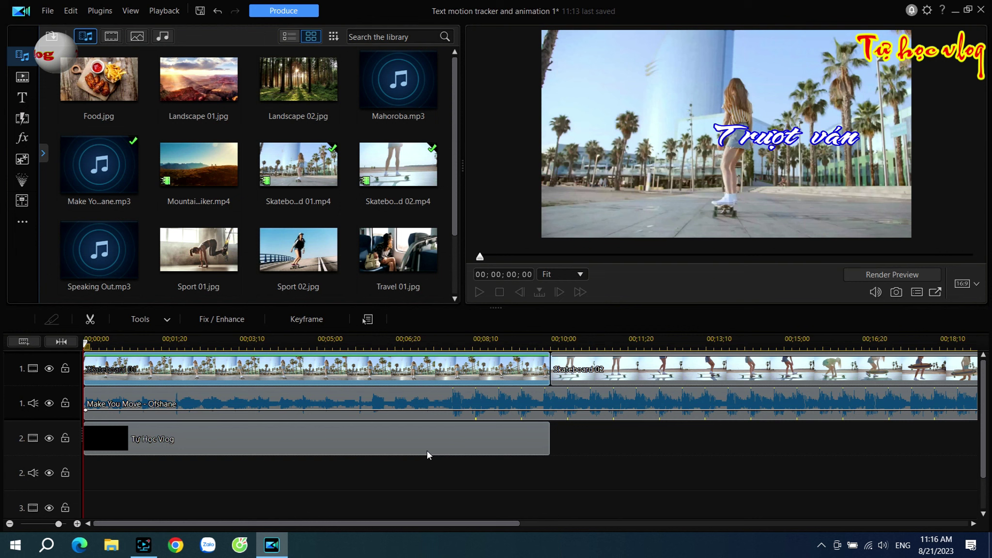
Open the "Trượt ván" title clip on video track 3 in the Title Designer.
left_click(372, 430)
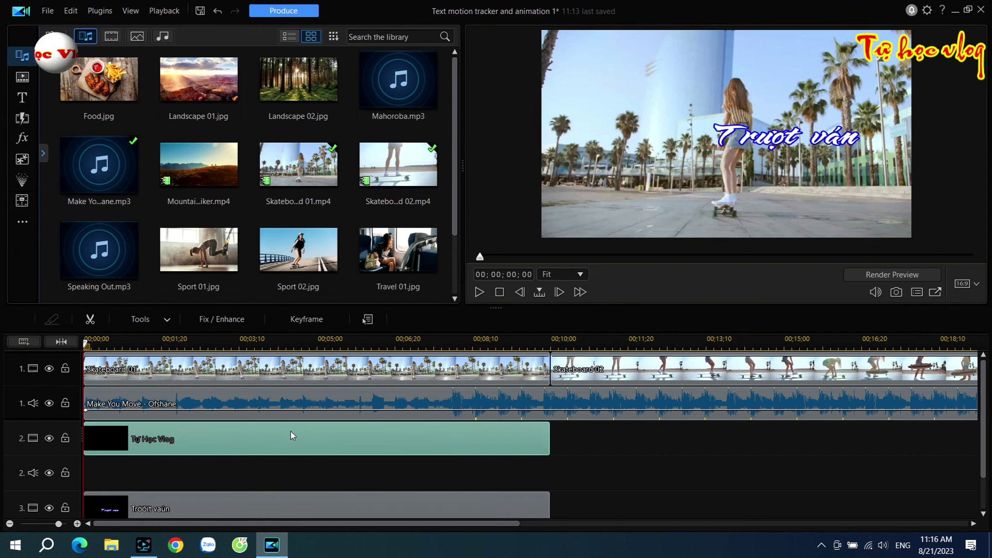
left_click(213, 506)
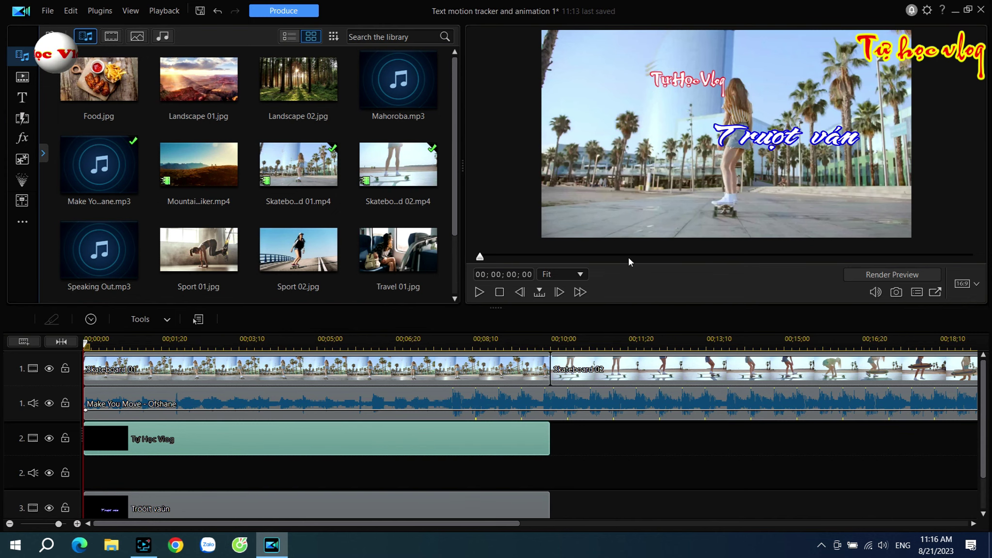
left_click(425, 502)
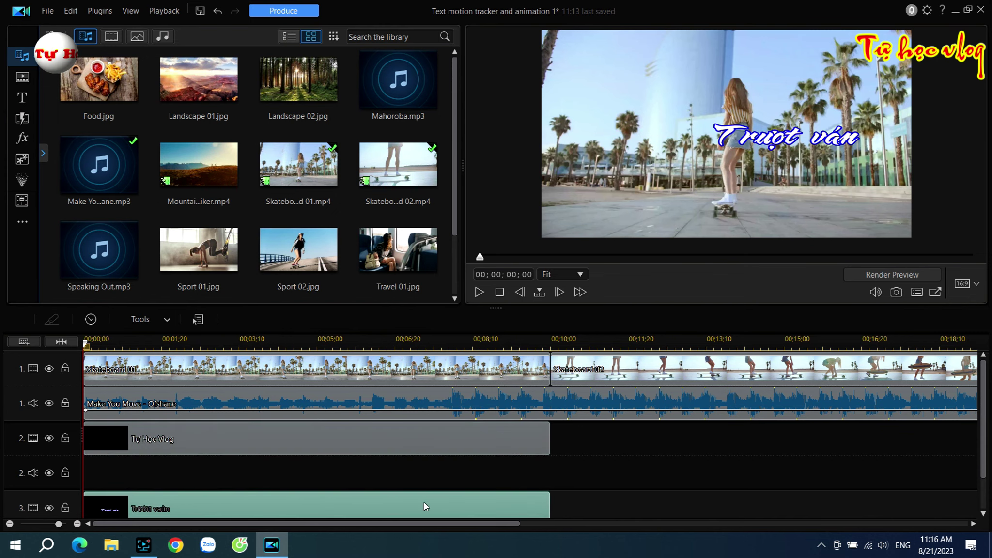
scroll(424, 503, "down", 1)
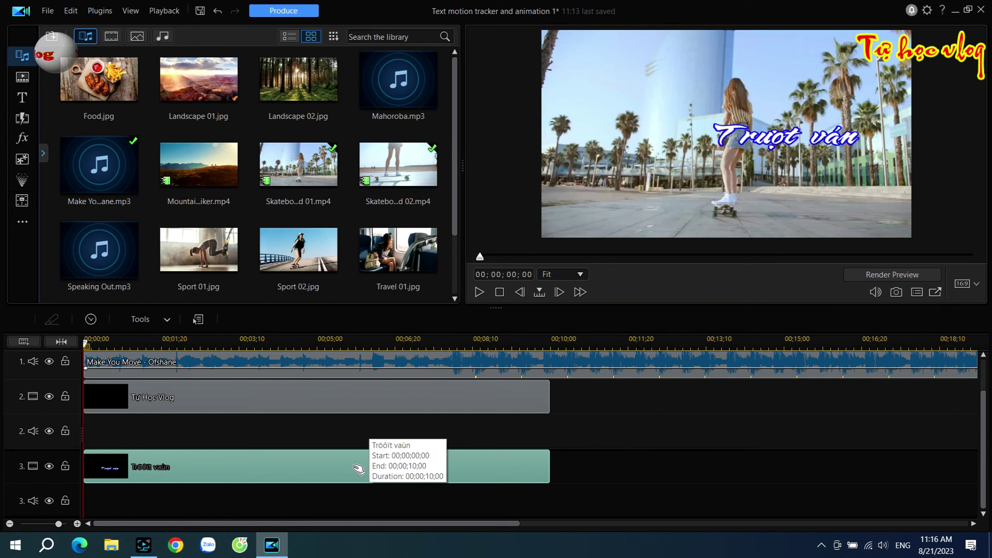
left_click(151, 318)
left_click(153, 336)
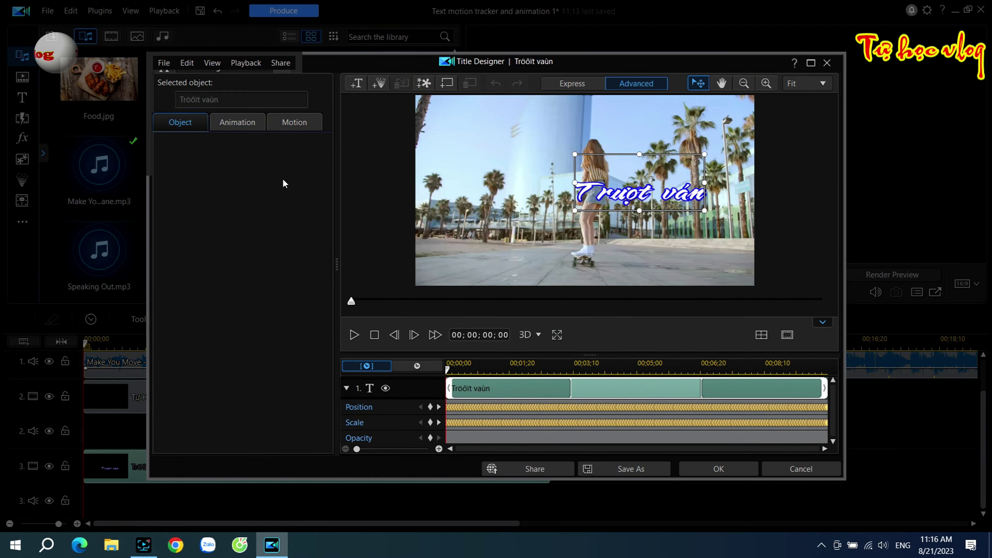
Apply the Hide Left effect as the starting animation of the "Trượt ván" title.
left_click(237, 122)
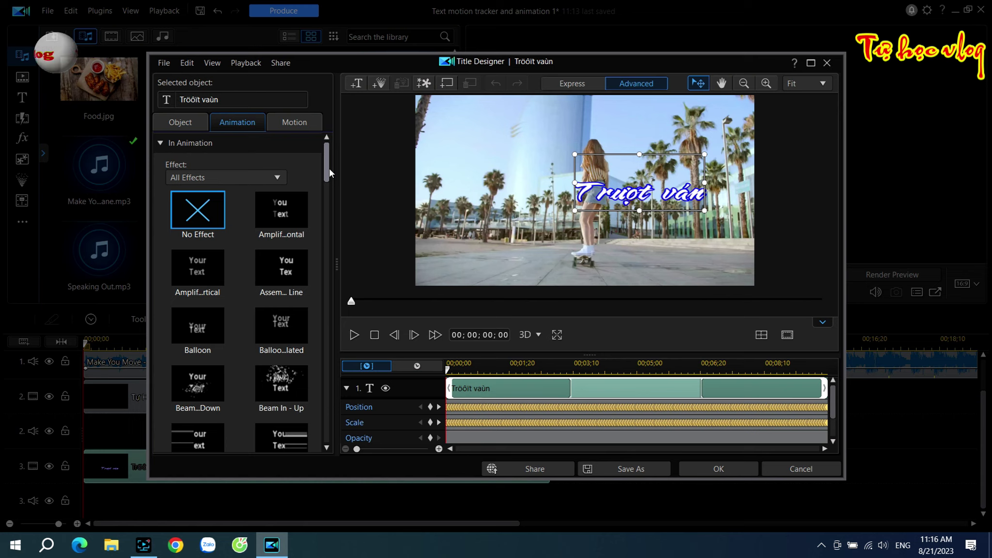
left_click_drag(328, 167, 324, 249)
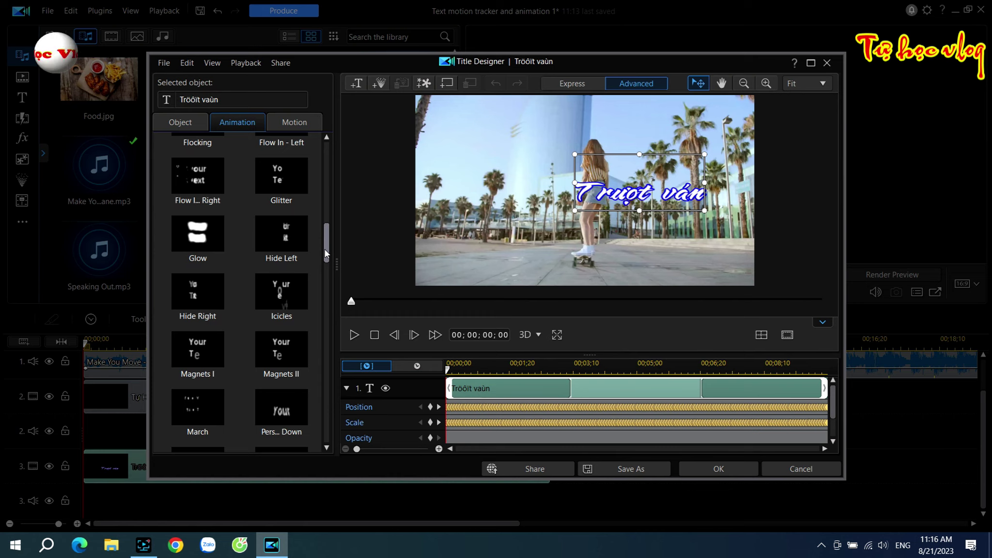
mouse_move(325, 249)
left_mouse_down()
mouse_move(316, 293)
mouse_move(315, 247)
left_mouse_up()
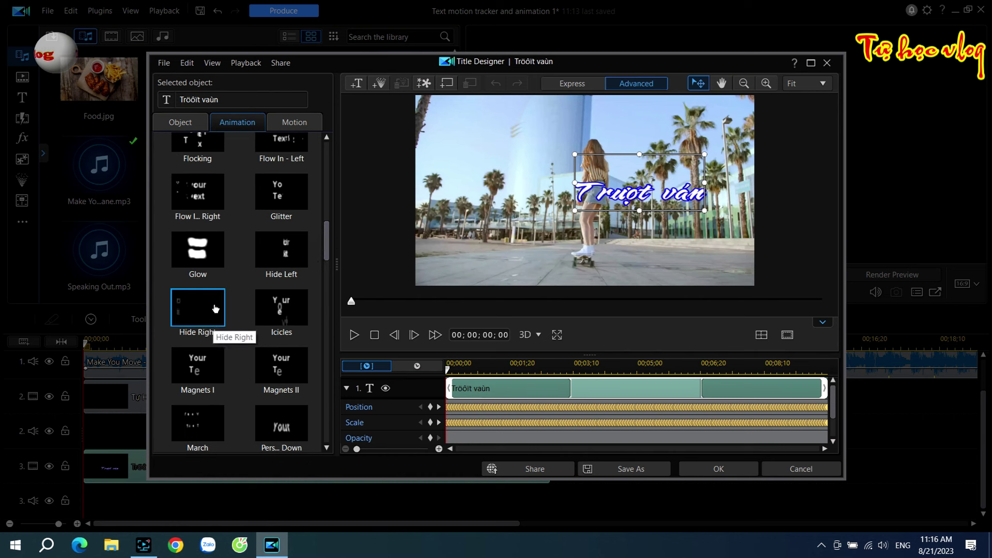
left_click(284, 261)
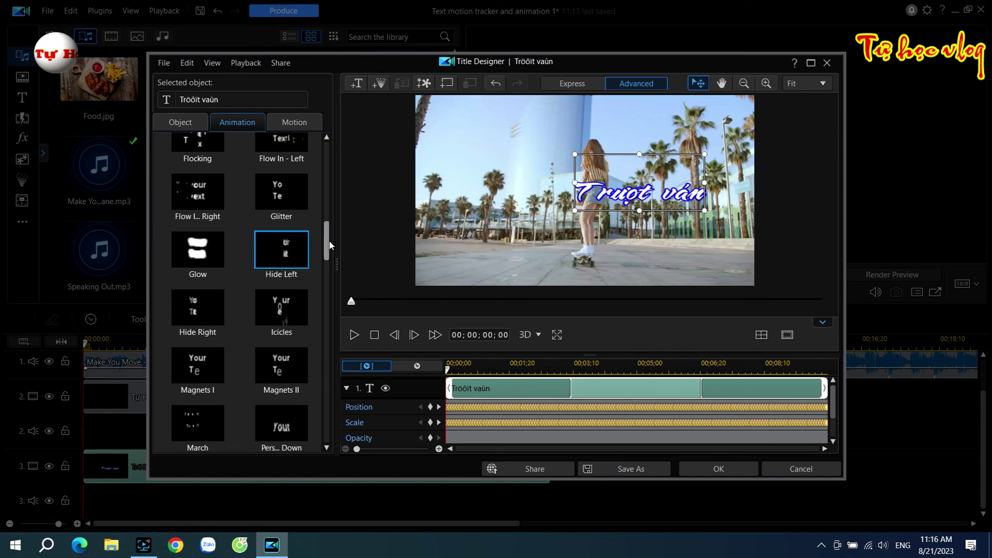
Apply the Hide Left effect as the title's ending animation and save the changes back to the timeline.
left_click_drag(329, 241, 331, 152)
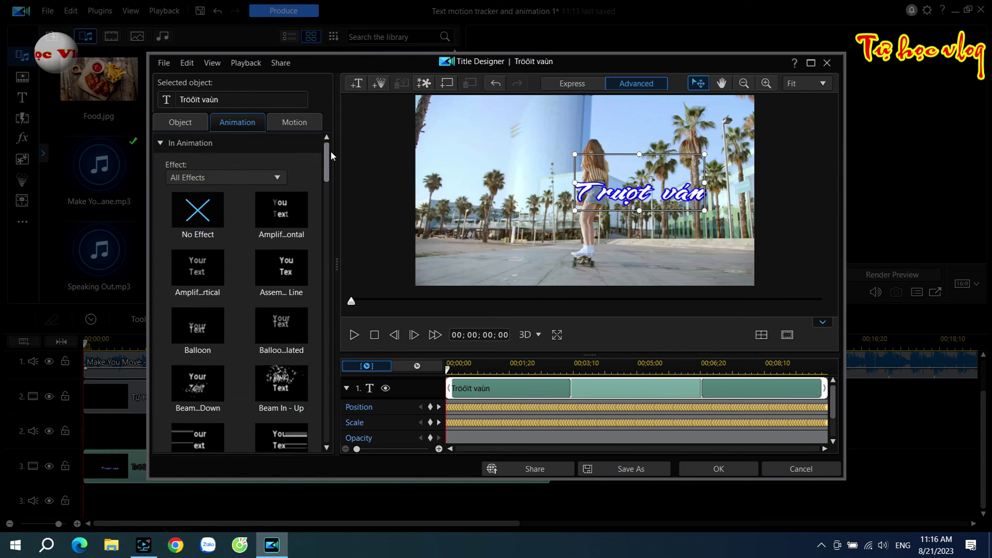
left_click(162, 143)
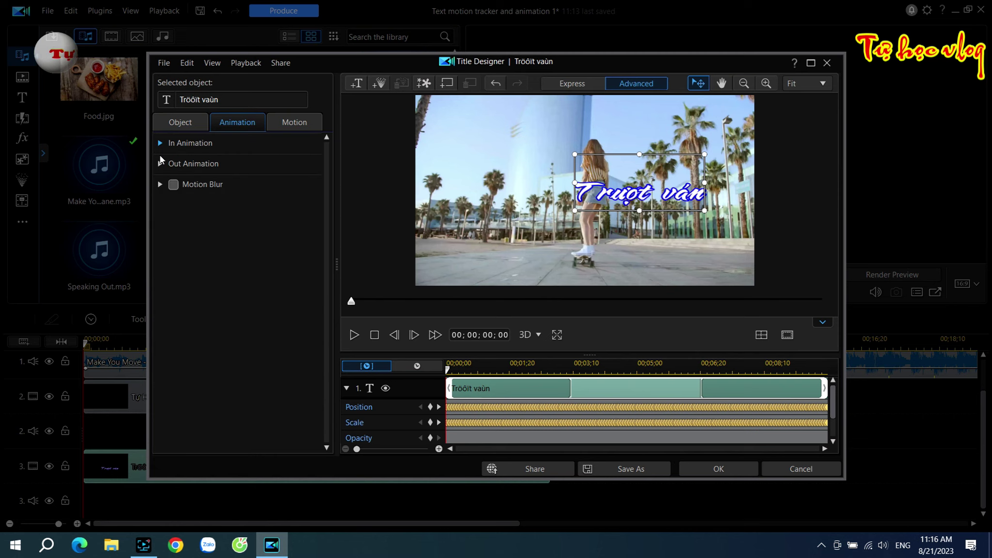
left_click(320, 162)
left_click_drag(326, 167, 332, 249)
left_click(283, 309)
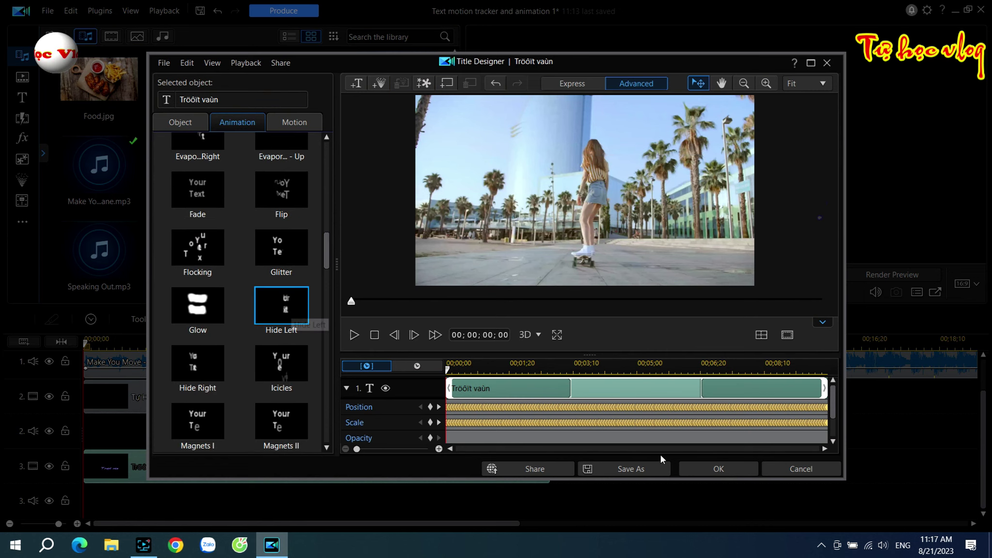
left_click(724, 464)
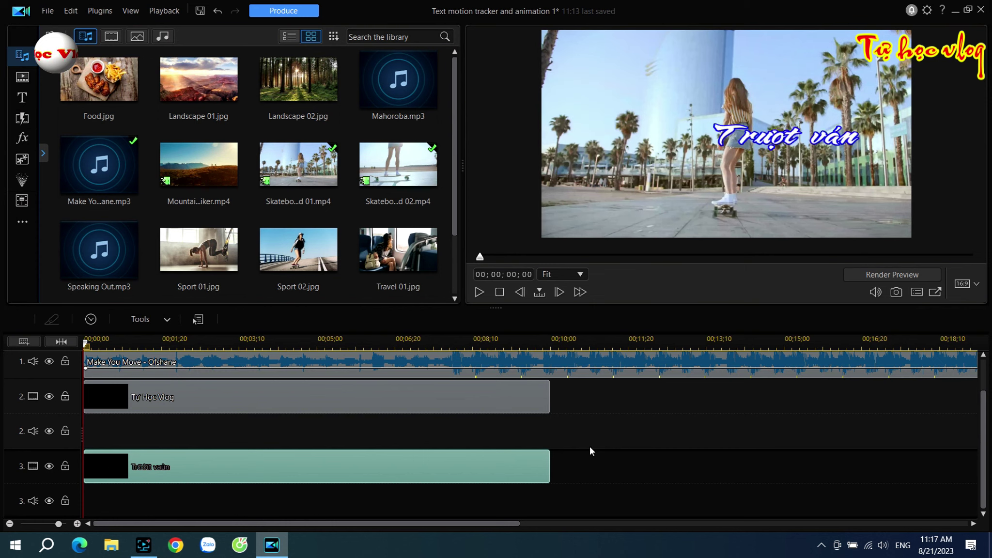
Disable the "Make You Move" music track and play the timeline to preview both animated titles over the first clip.
left_click(479, 292)
left_click(479, 292)
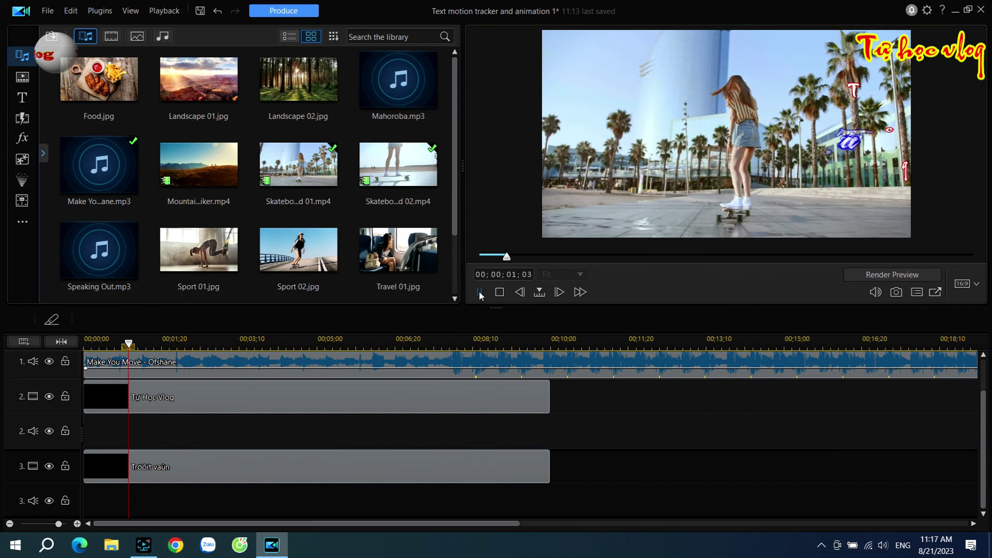
left_click(48, 363)
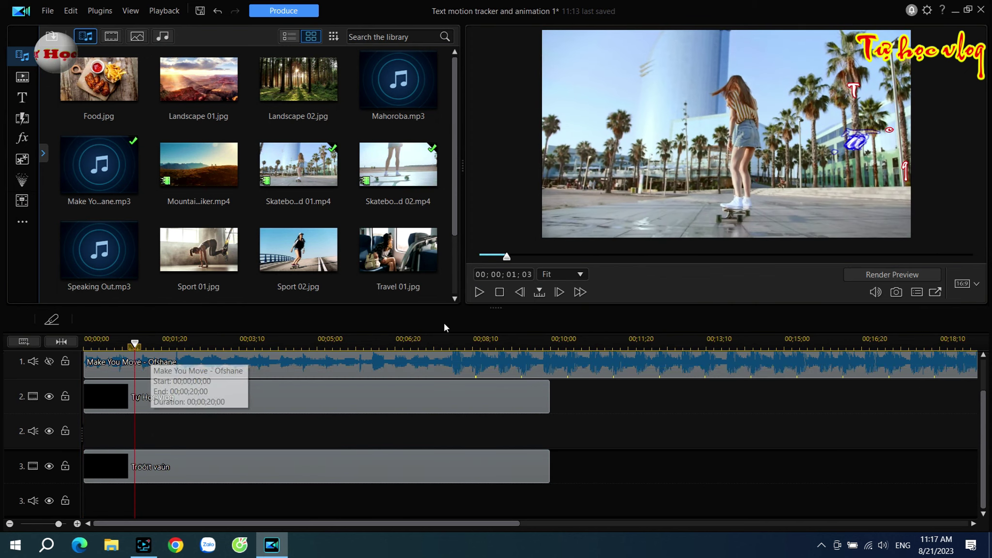
left_click(483, 294)
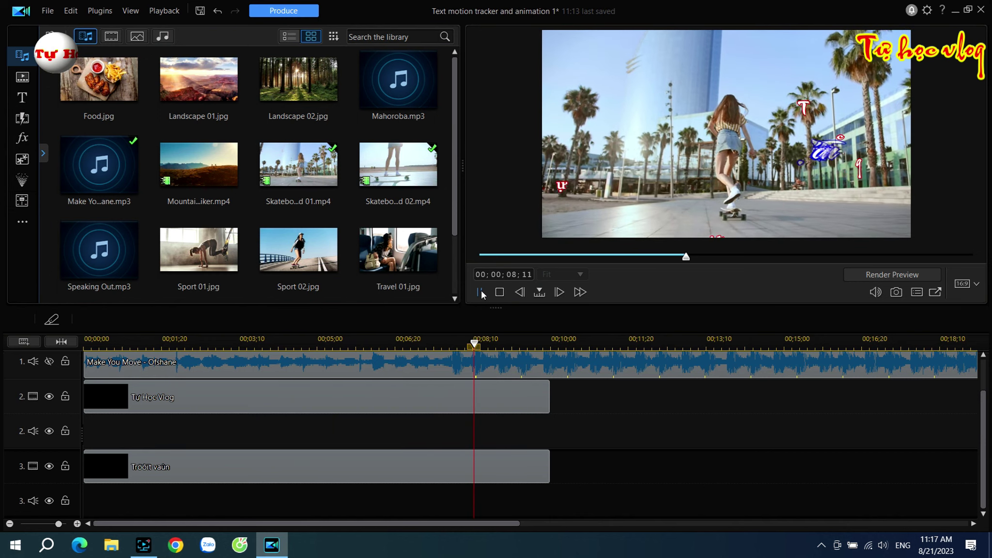
left_click(481, 293)
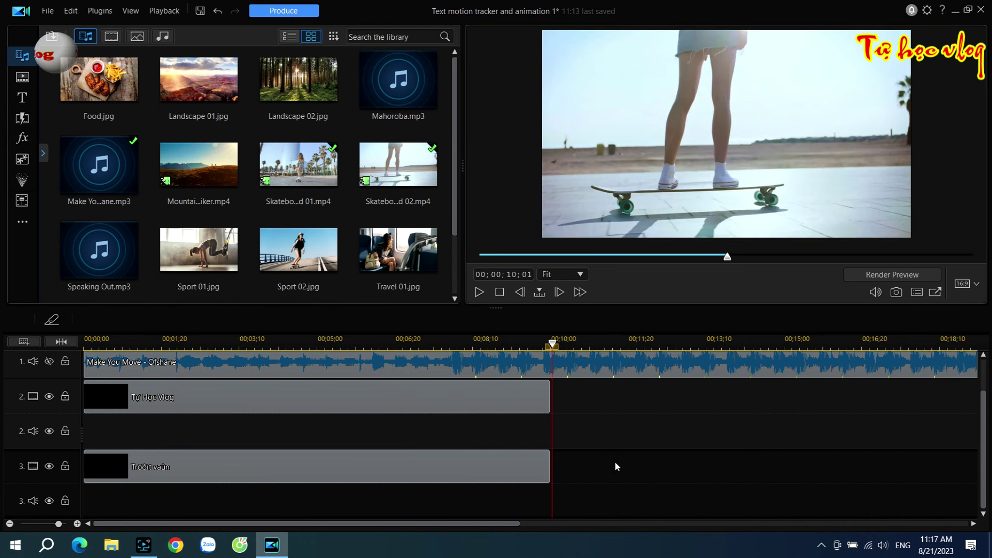
Add a Default title to video track 2 at 00;00;10;00, alongside the Skateboard 02 clip, and open it in the Title Designer.
scroll(632, 387, "up", 1)
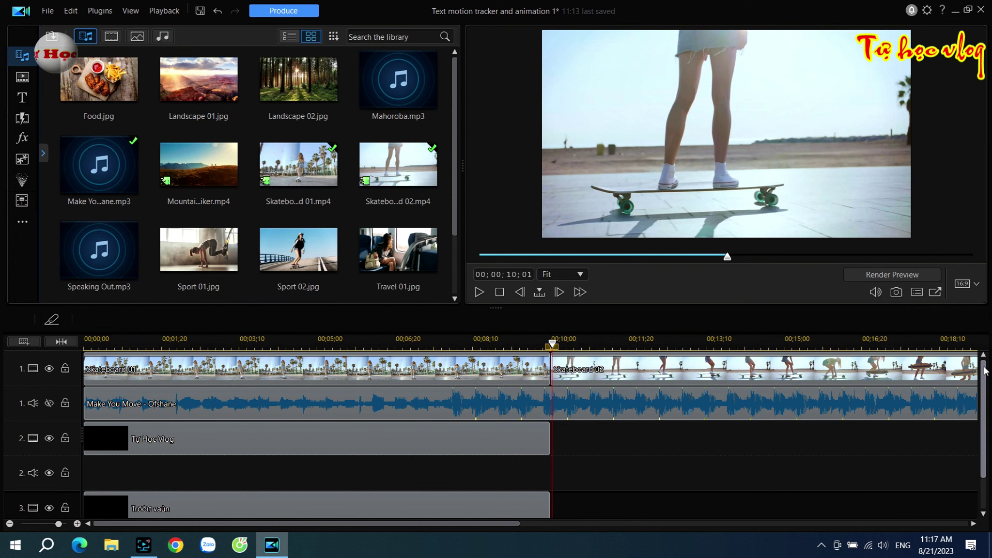
left_click(632, 374)
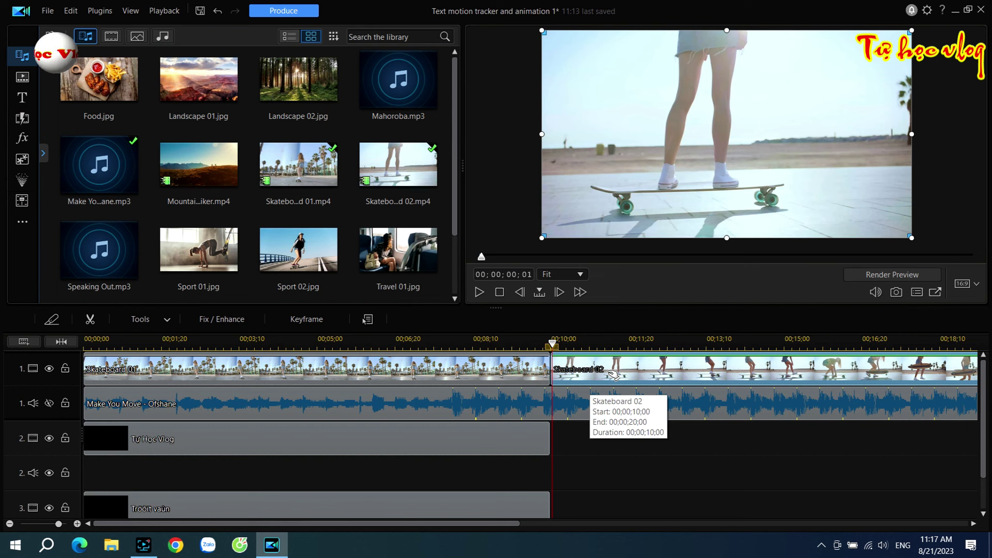
left_click(23, 99)
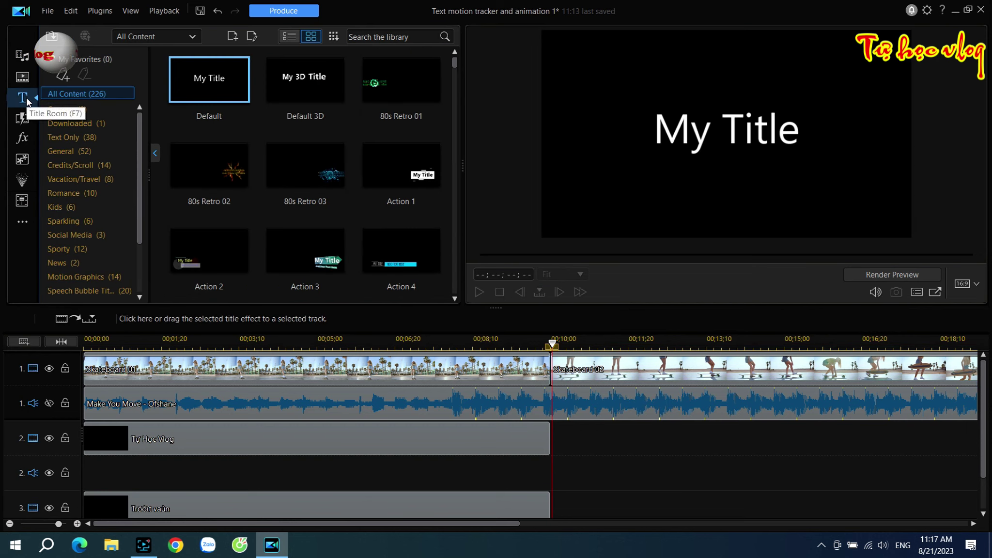
mouse_move(213, 81)
left_click_drag(209, 81, 553, 445)
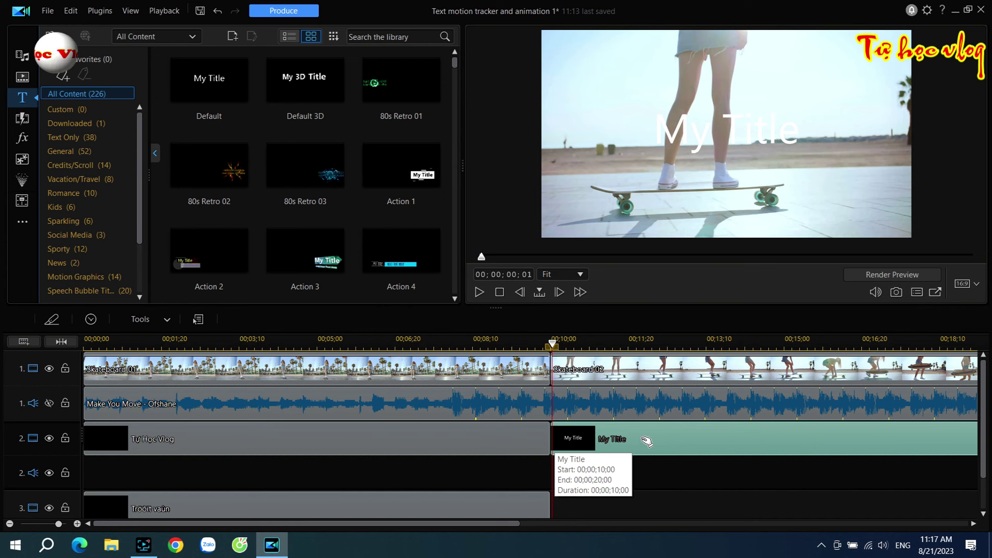
left_click(162, 322)
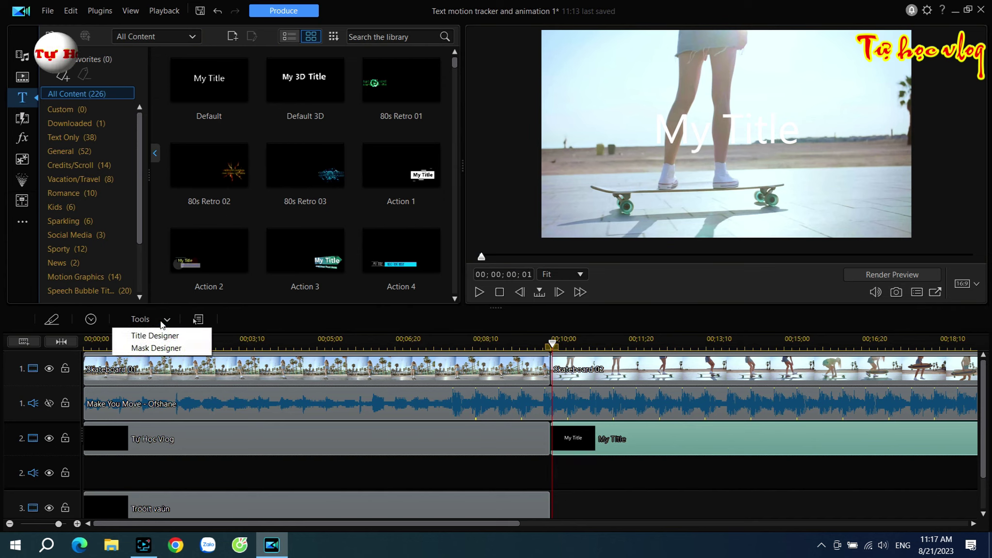
left_click(155, 336)
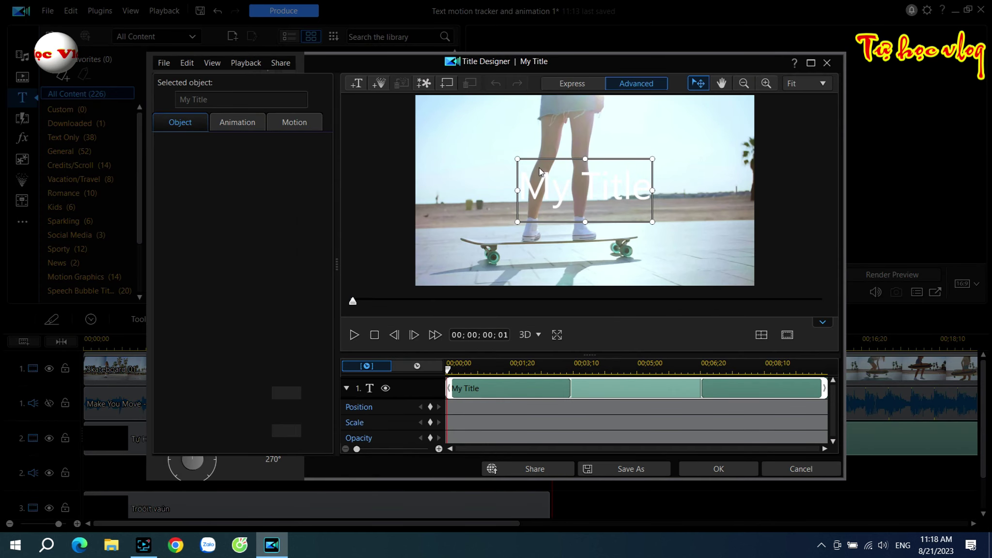
Start editing the "My Title" text and switch the UniKey character encoding to Unicode.
double_click(527, 190)
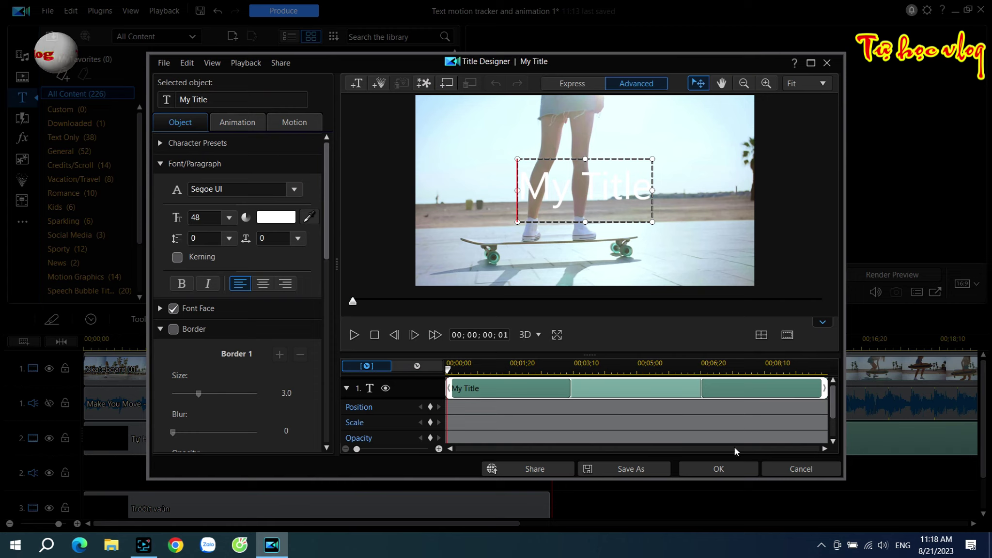
left_click(821, 546)
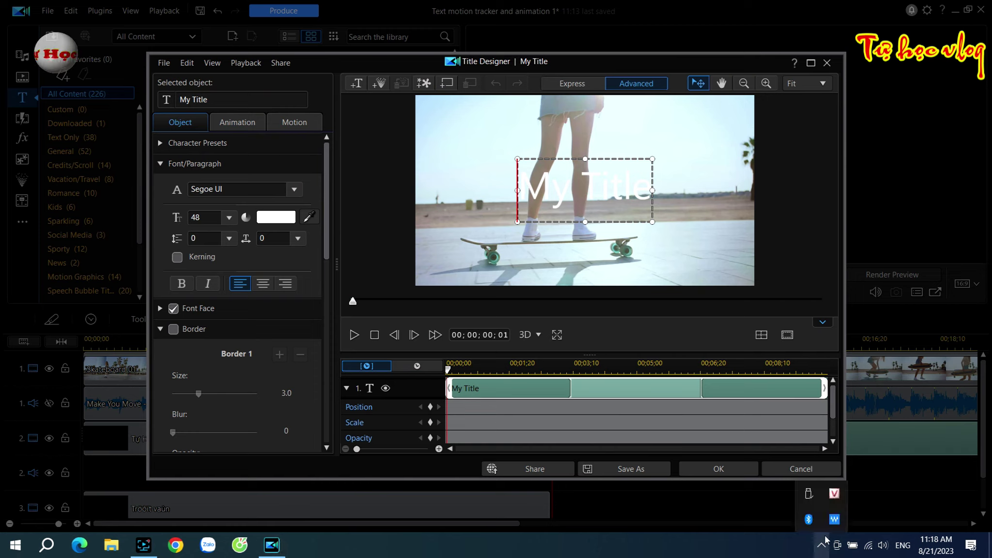
double_click(834, 494)
left_click(465, 160)
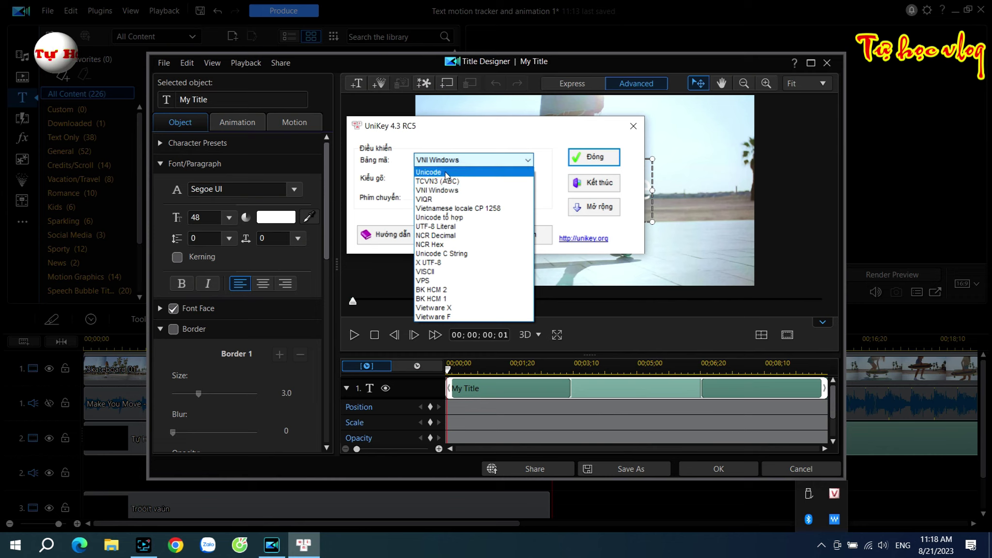
left_click(448, 172)
left_click(594, 156)
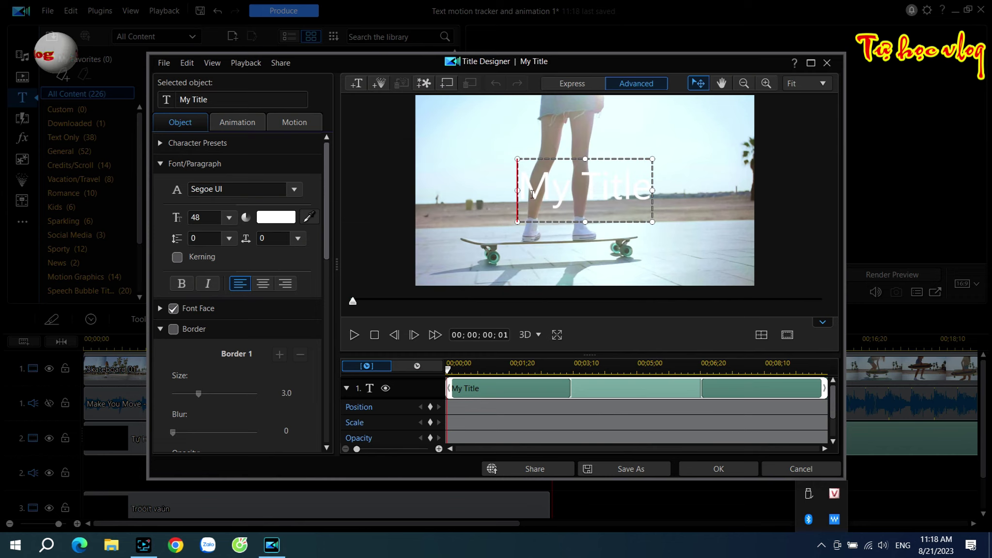
Replace the "My Title" text with "Tự Học Vlog".
left_click_drag(529, 199, 652, 206)
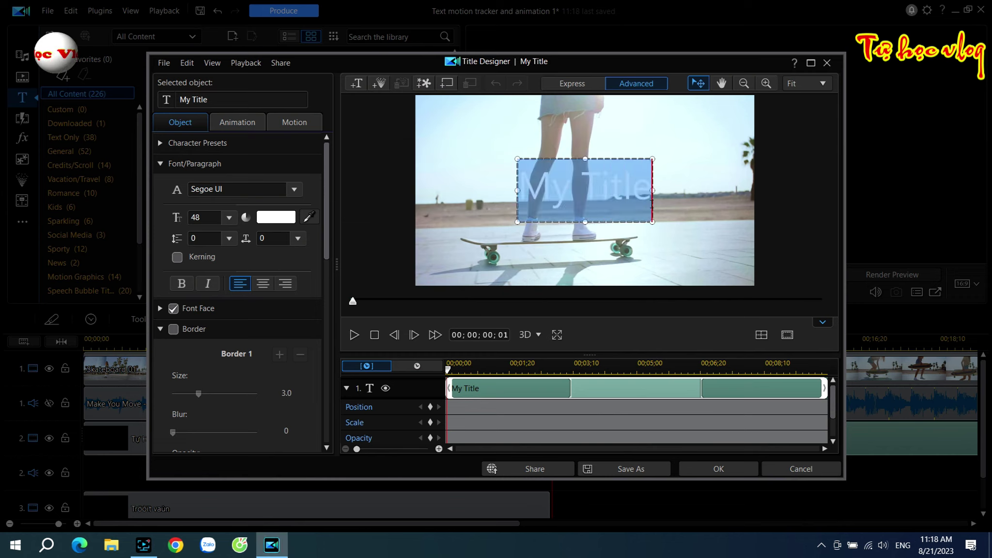
type("T")
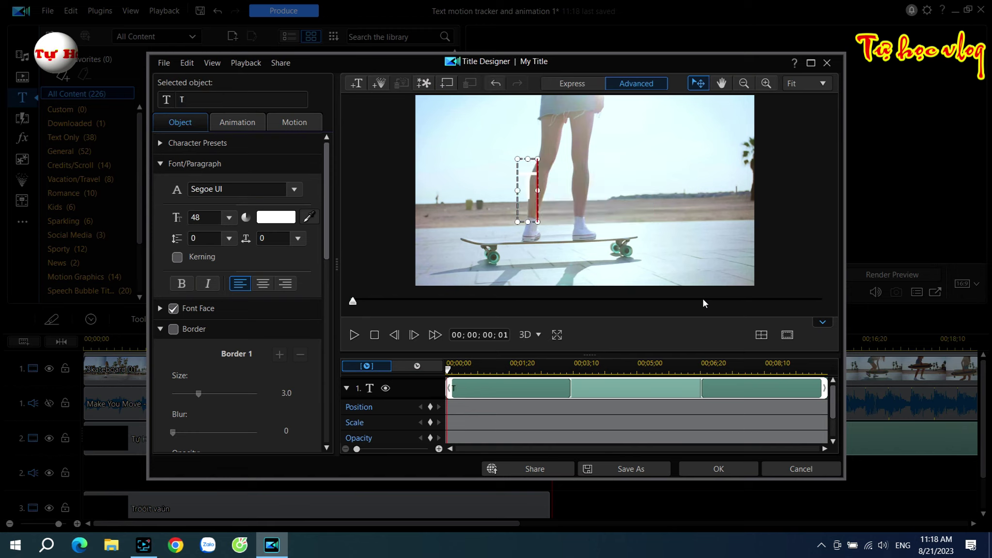
type("ự H")
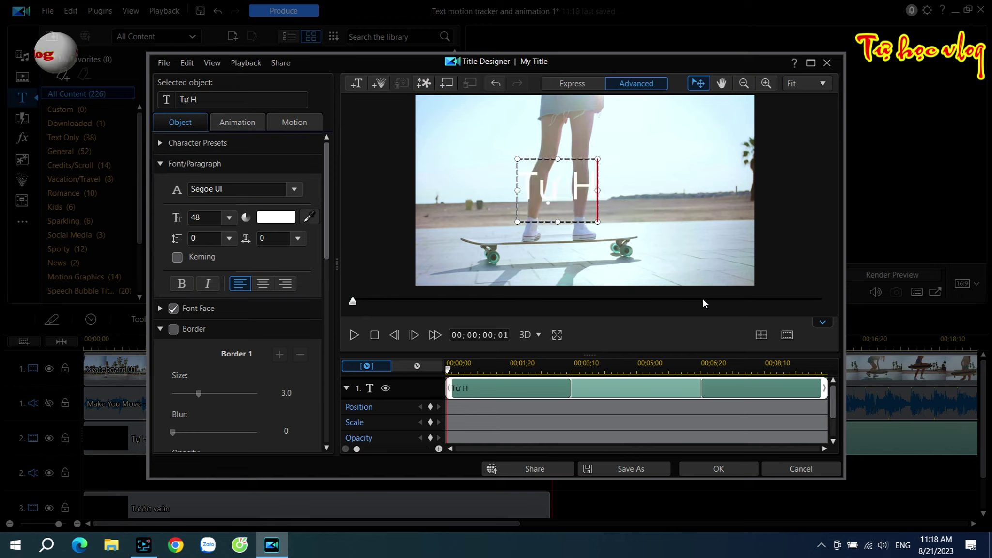
type("ocj")
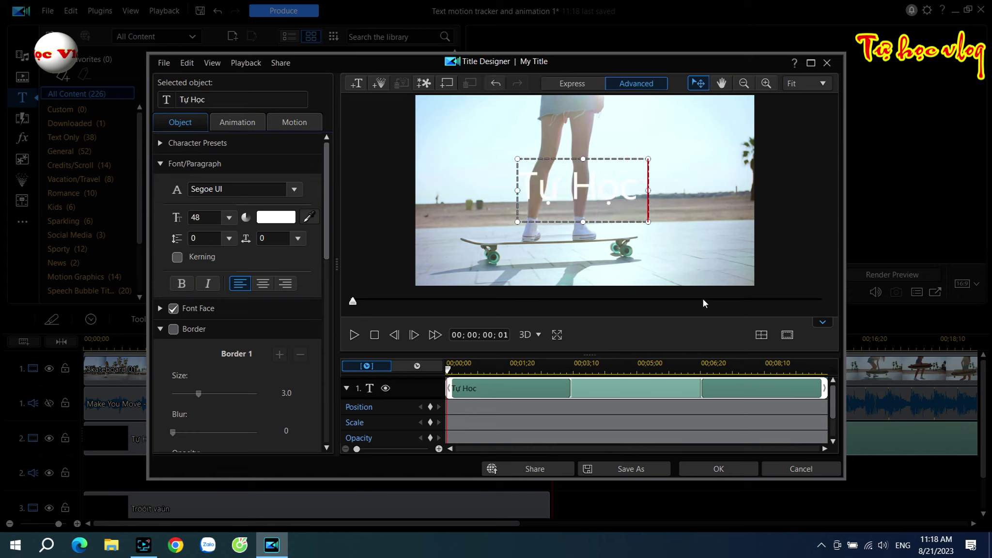
type(" v")
key("BackSpace")
type("Vlog")
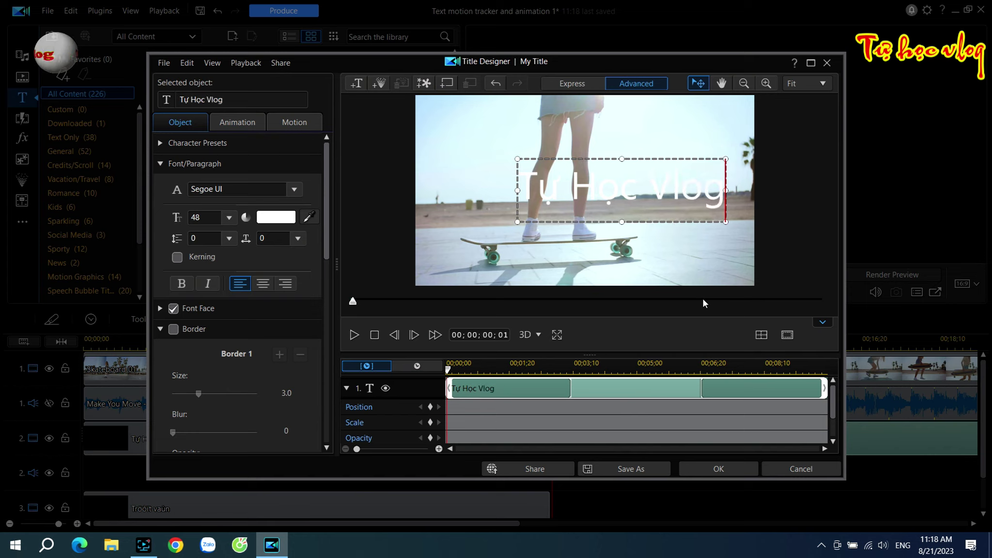
Change the font of the "Tự Học Vlog" title to VNI-Thufap2.
left_click(294, 189)
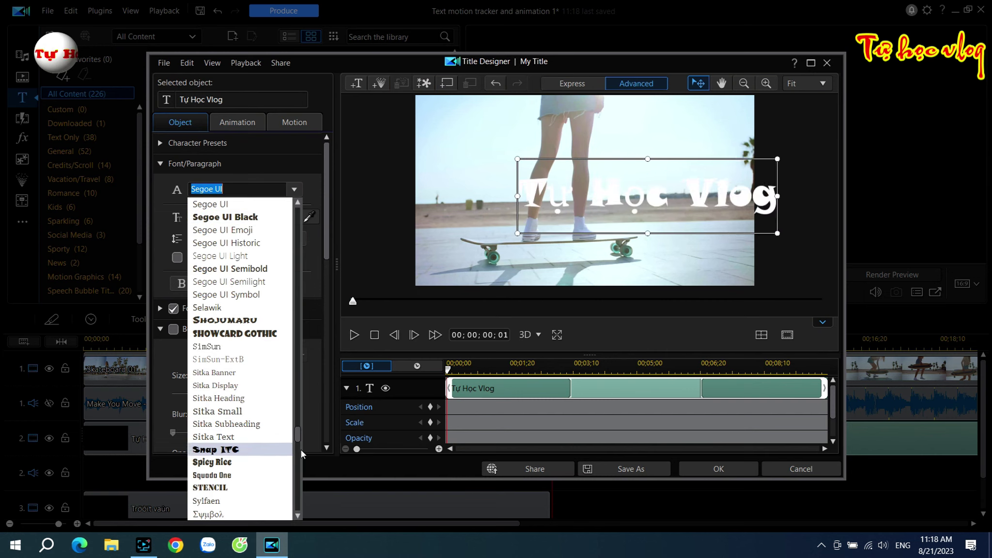
left_click_drag(299, 431, 281, 482)
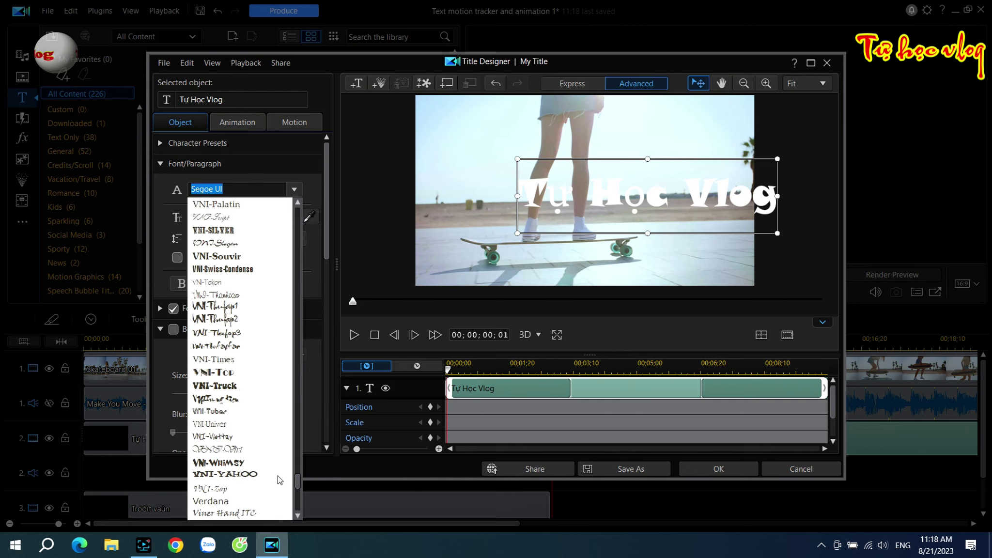
left_click(226, 296)
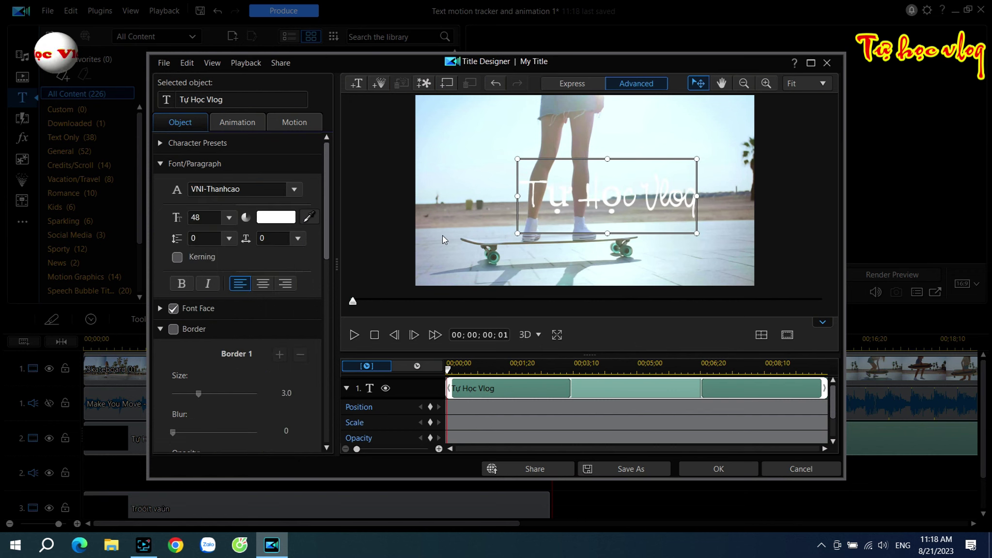
left_click(294, 189)
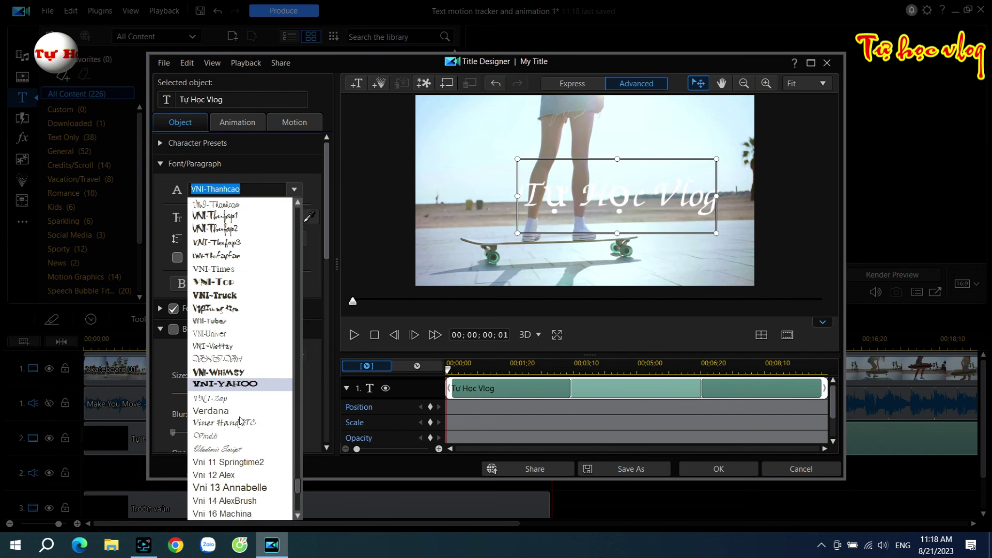
left_click(229, 228)
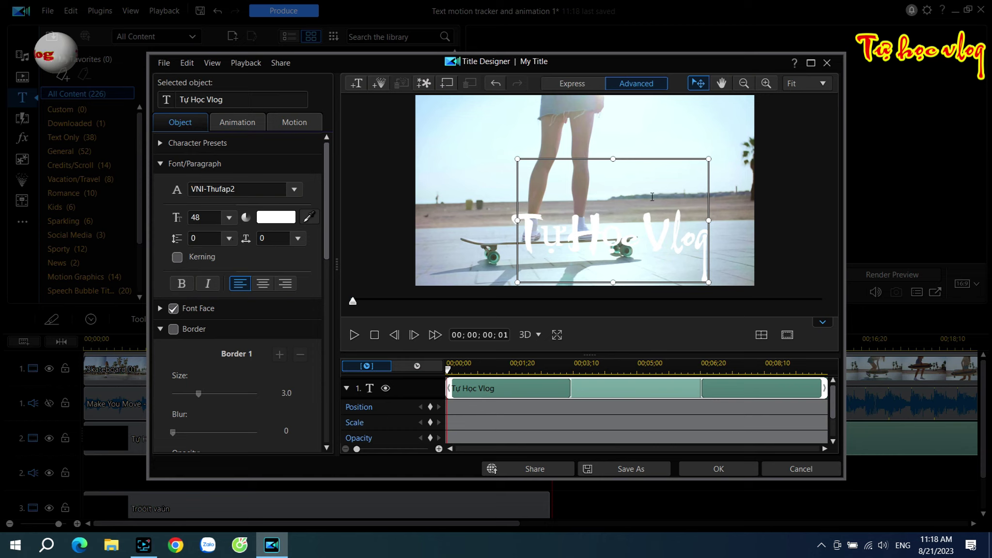
Move the "Tự Học Vlog" title up to the left of the skater's legs, shrink it to about half size and make it bold.
left_click_drag(643, 156, 576, 94)
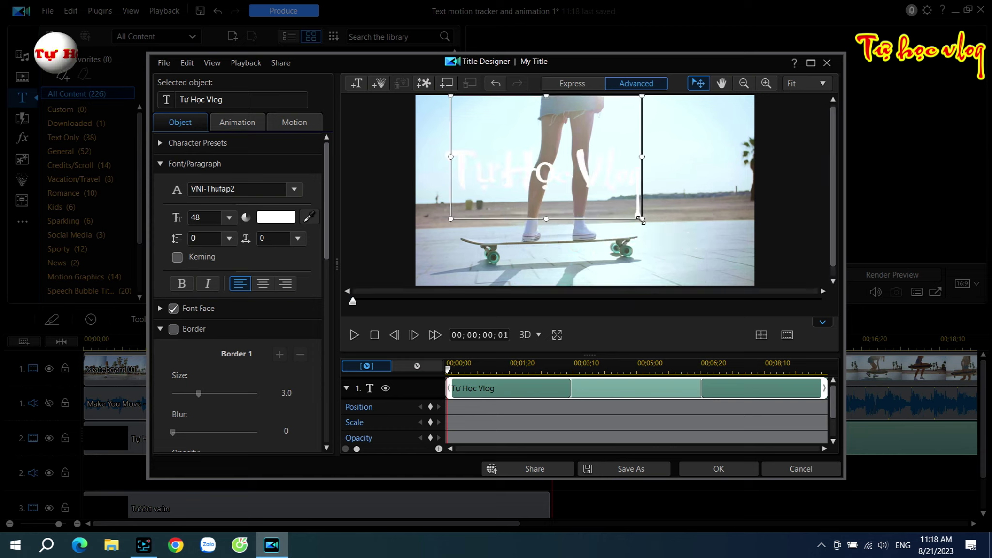
left_click_drag(642, 219, 520, 167)
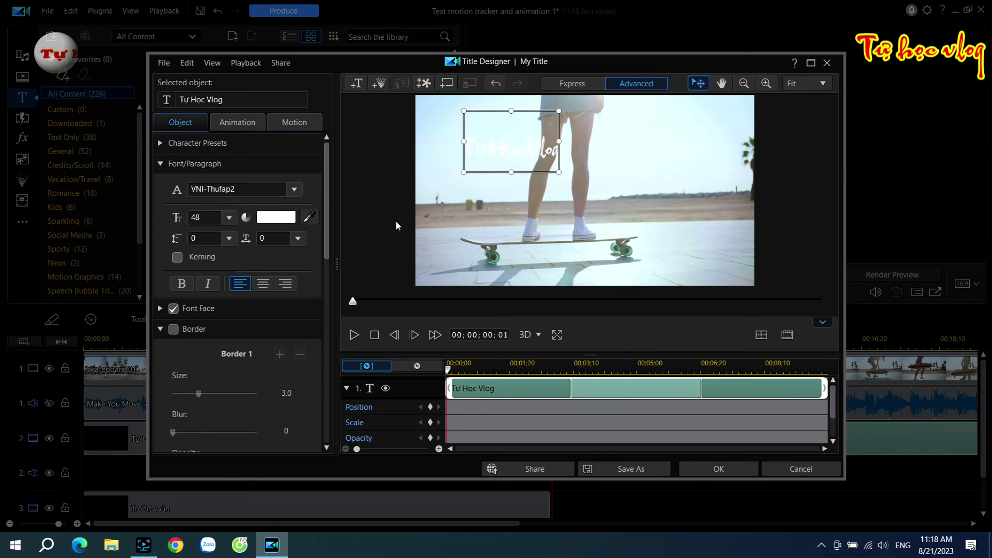
left_click(182, 283)
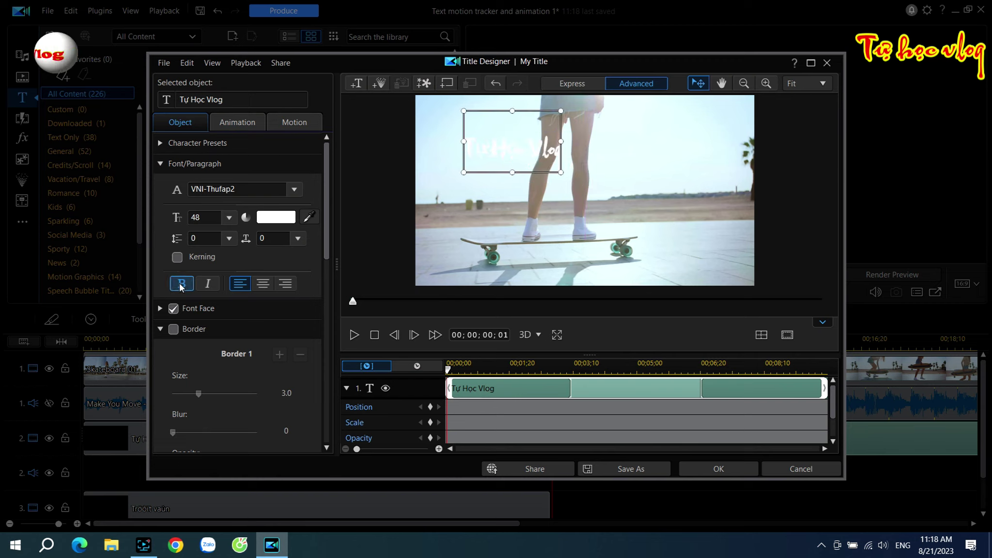
Add a red border to the "Tự Học Vlog" title and set its size to 4.2.
left_click(173, 330)
left_click_drag(329, 199, 324, 242)
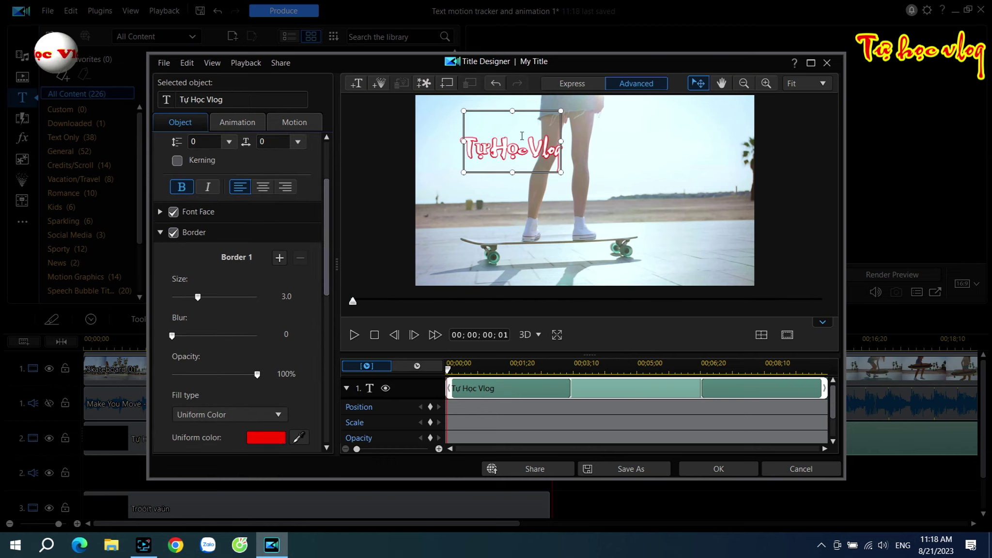
mouse_move(199, 297)
left_mouse_down()
mouse_move(244, 304)
mouse_move(195, 309)
mouse_move(209, 305)
left_mouse_up()
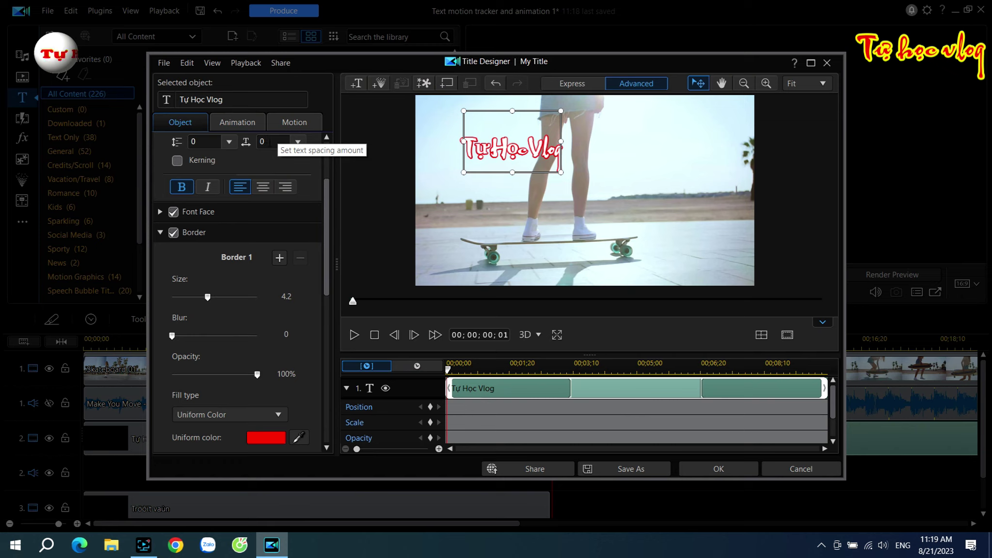
Set the text spacing of the "Tự Học Vlog" title to 3 and shift the title slightly left.
left_click_drag(334, 220, 328, 195)
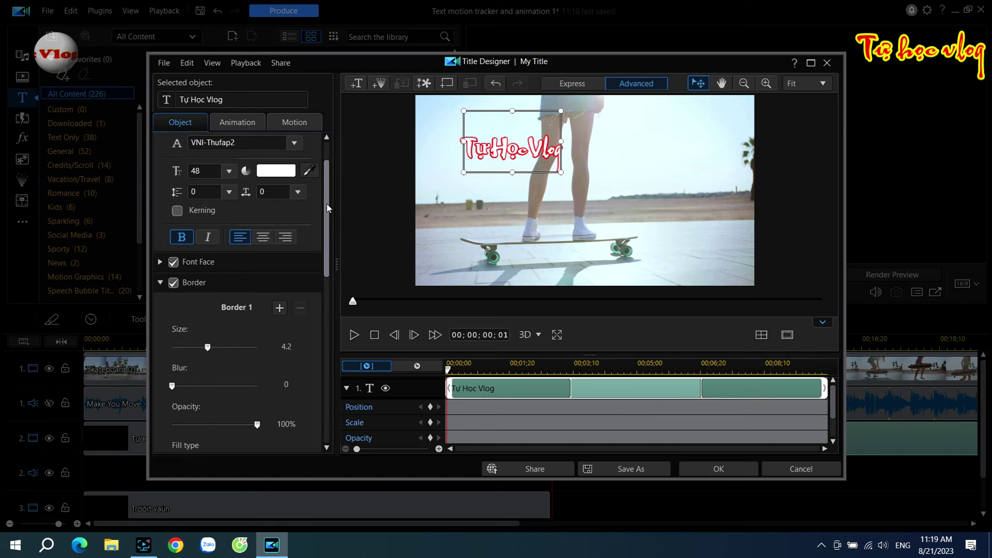
double_click(264, 191)
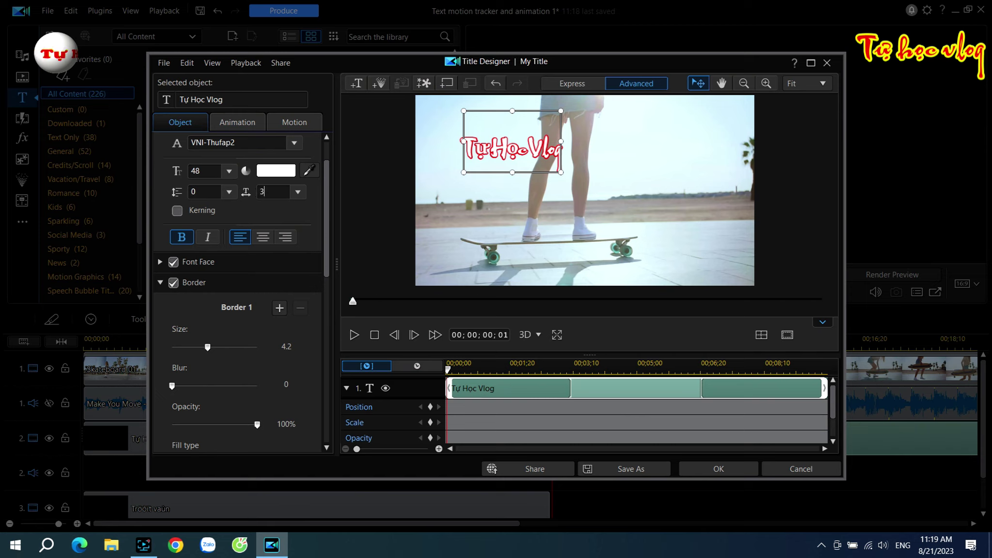
type("3")
key("Return")
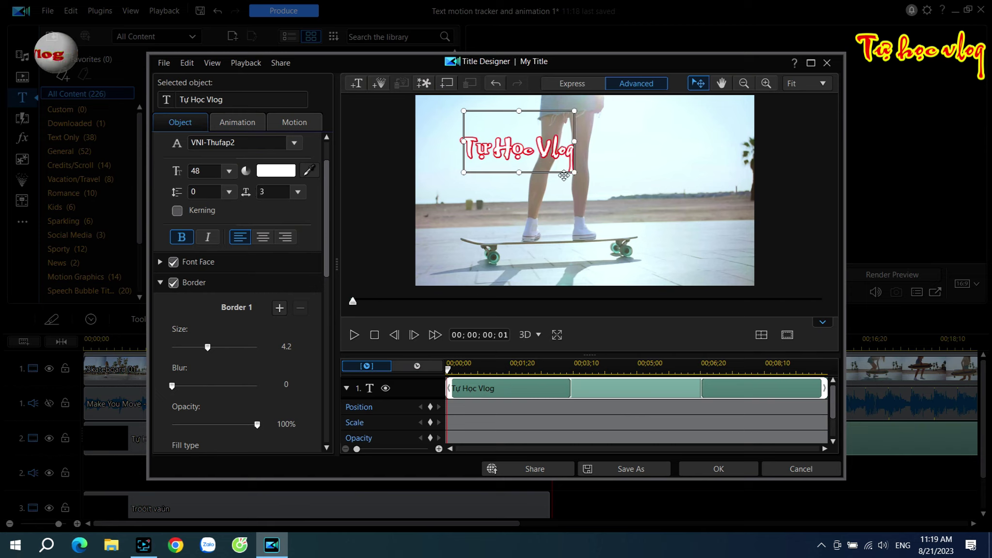
left_click_drag(562, 175, 555, 173)
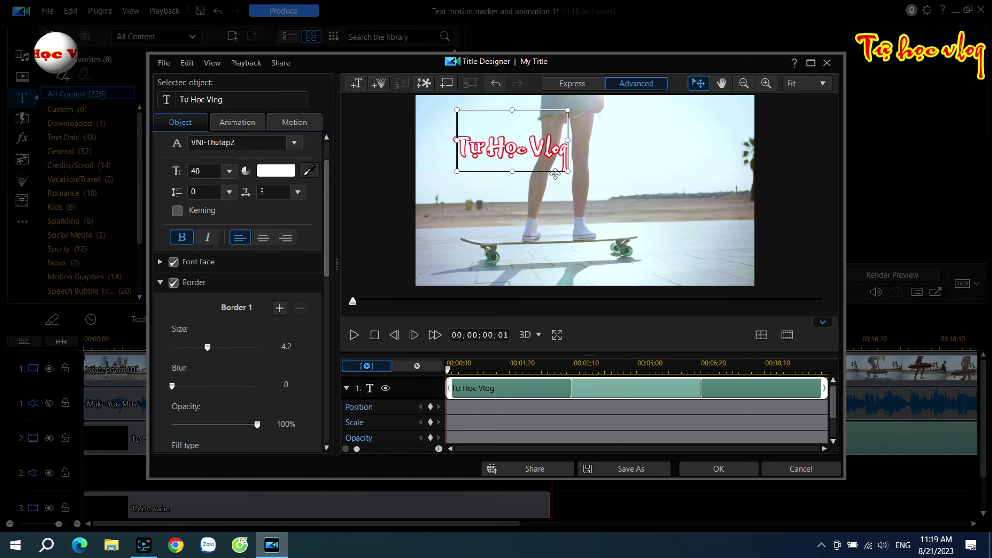
Duplicate the "Tự Học Vlog" title, place the copy below and to its right, and replace the copy's text with "Thể thao lành mạnh".
key("ctrl+c")
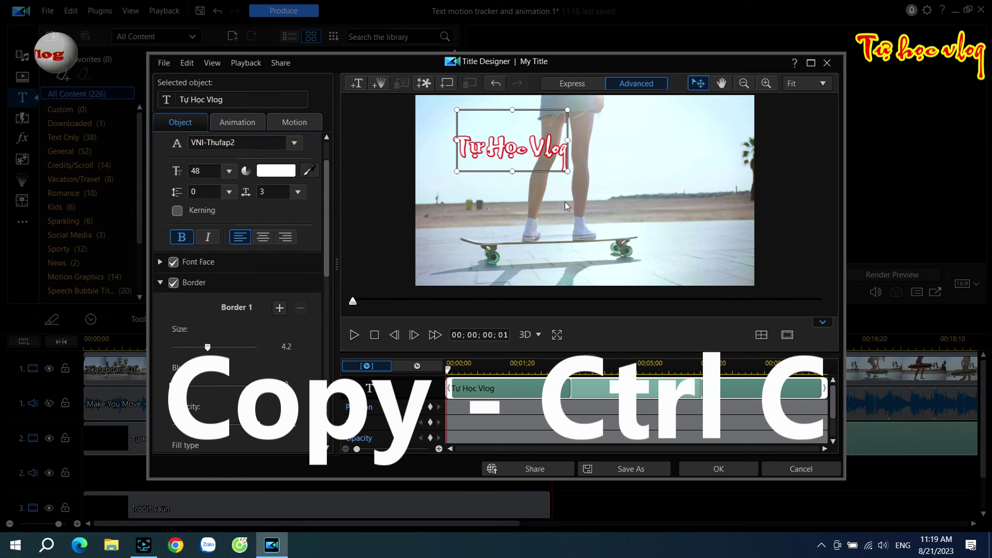
key("ctrl+v")
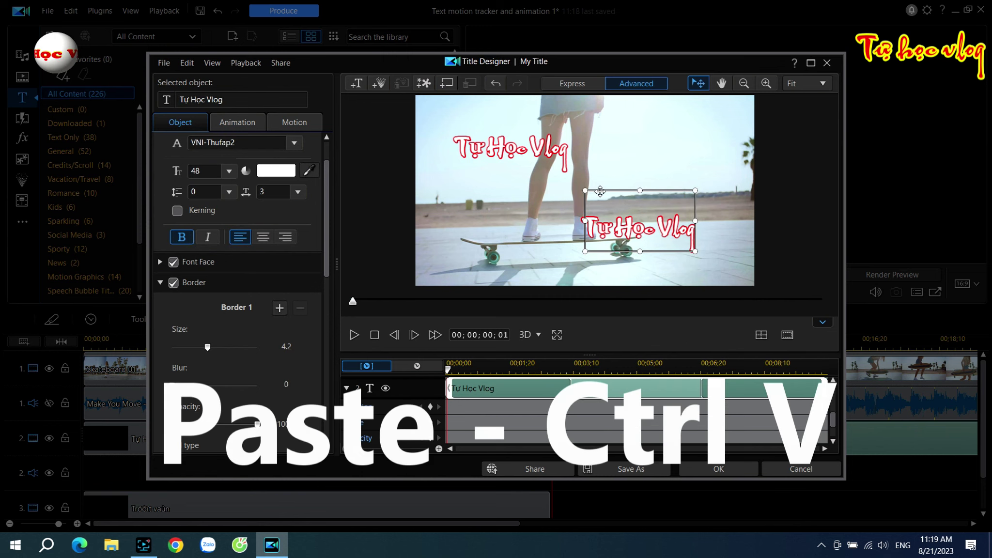
left_click_drag(601, 219, 677, 230)
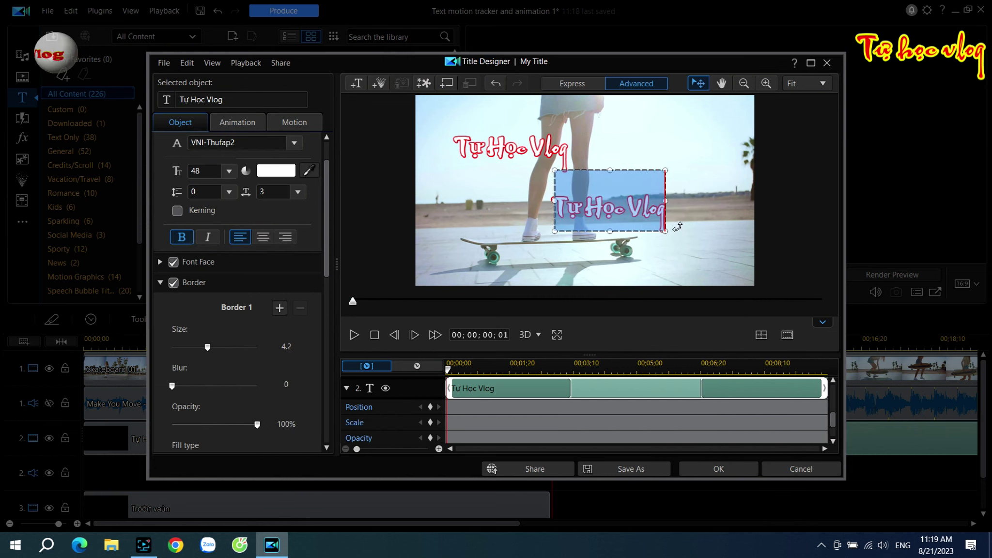
type("Thê")
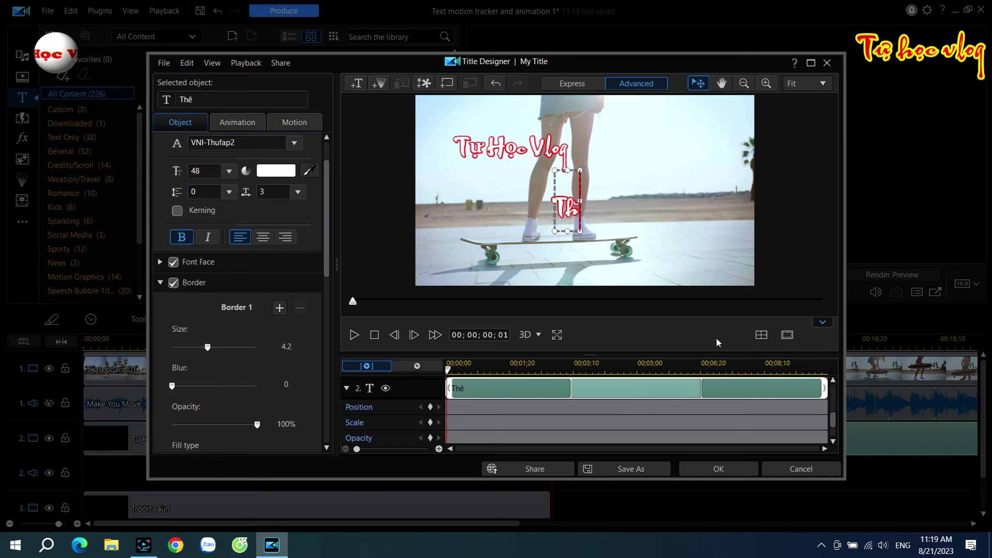
key("BackSpace")
type("e")
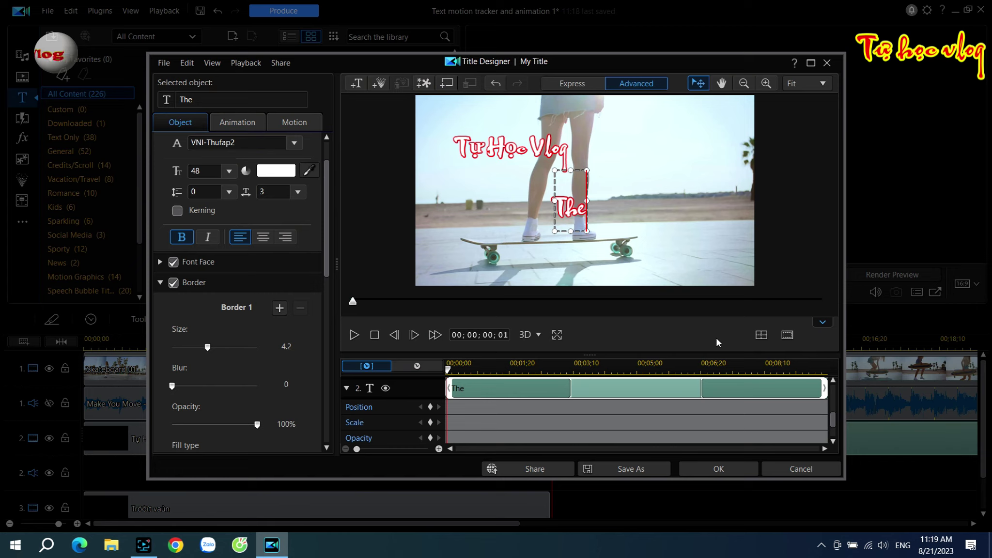
type("er tha")
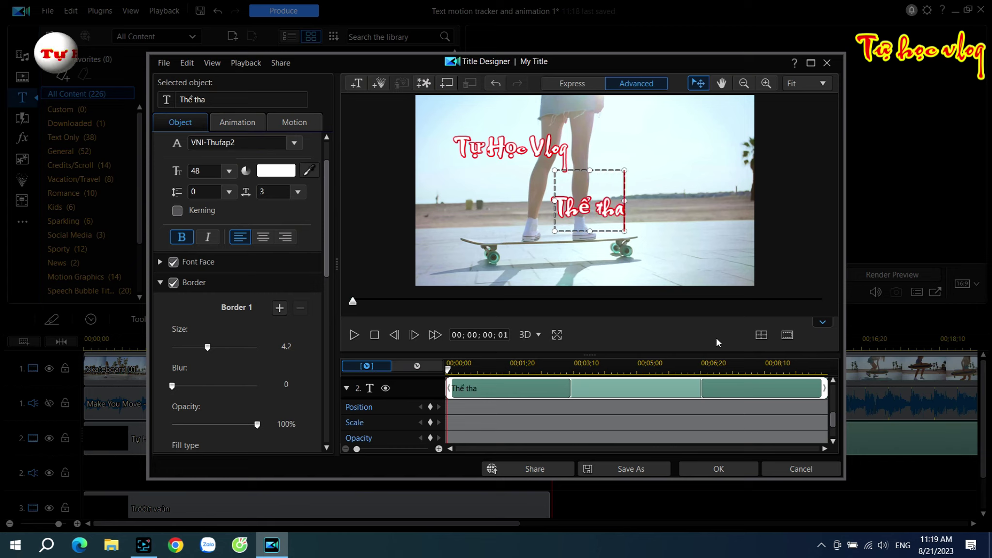
type("o l")
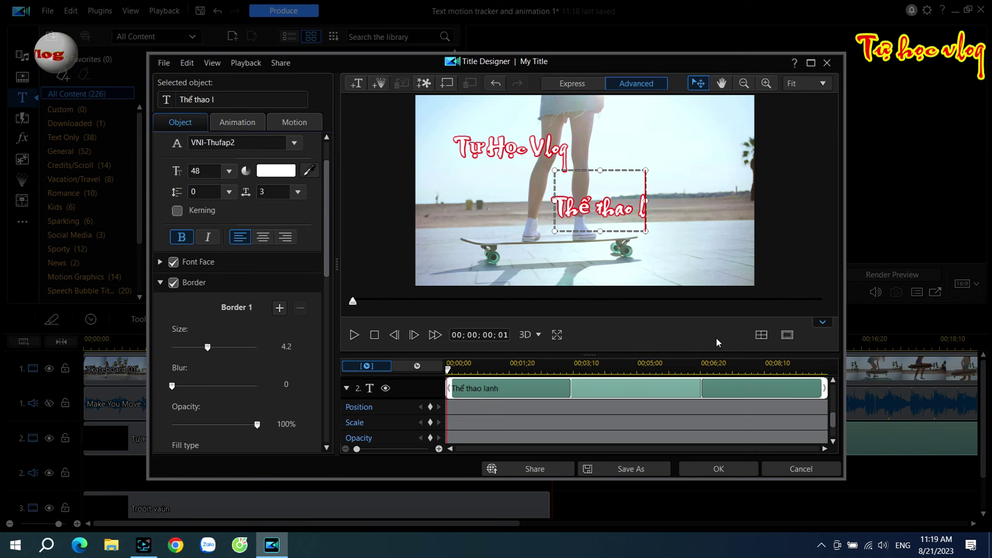
type("ành manhj")
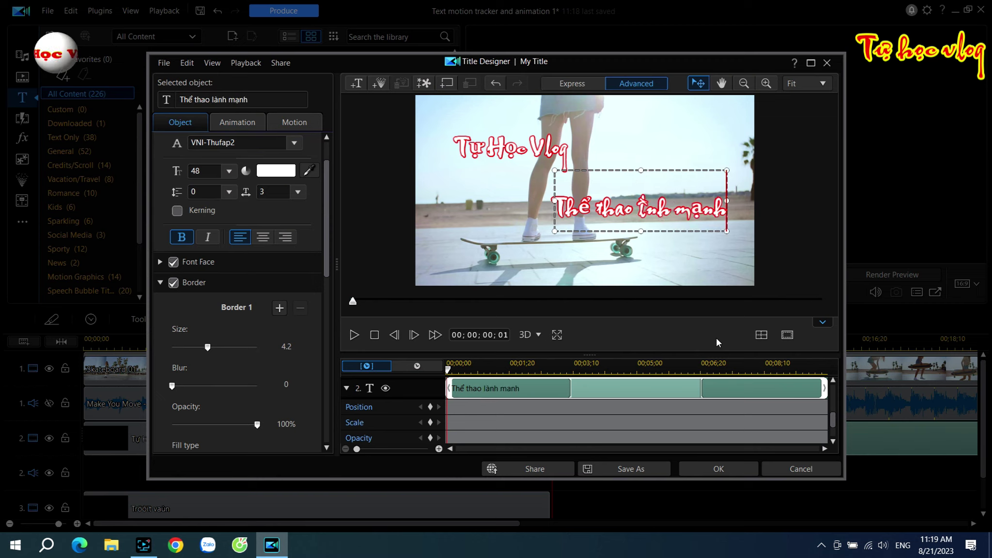
Change the font of the "Thể thao lành mạnh" title to Segoe Print and reposition it so it fits within the frame.
left_click(661, 165)
left_click_drag(662, 165, 654, 157)
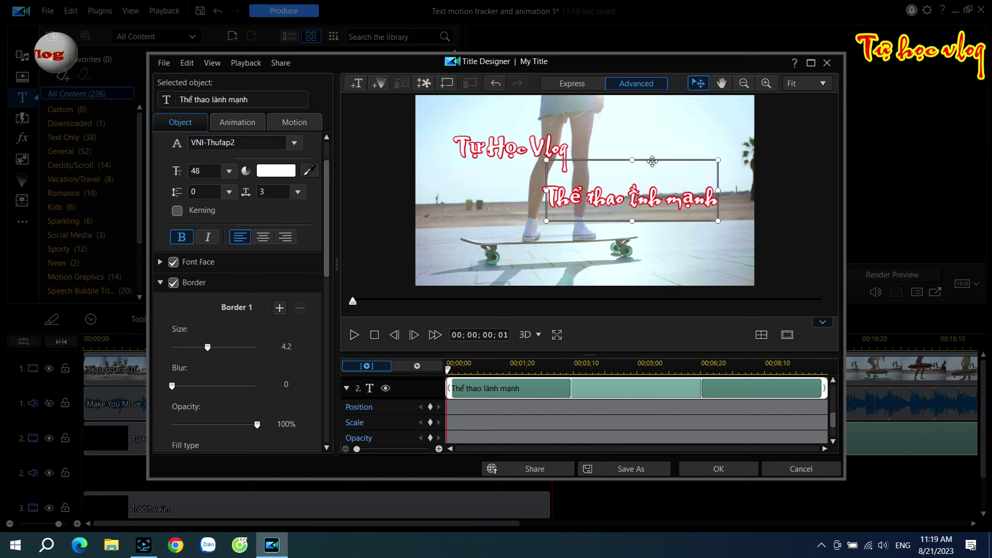
left_click(295, 143)
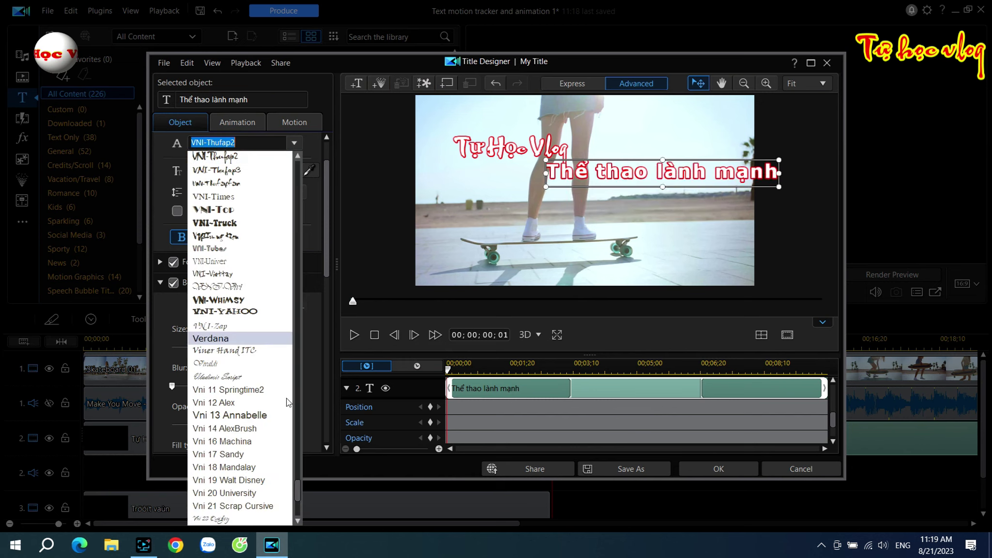
left_click_drag(295, 495, 293, 416)
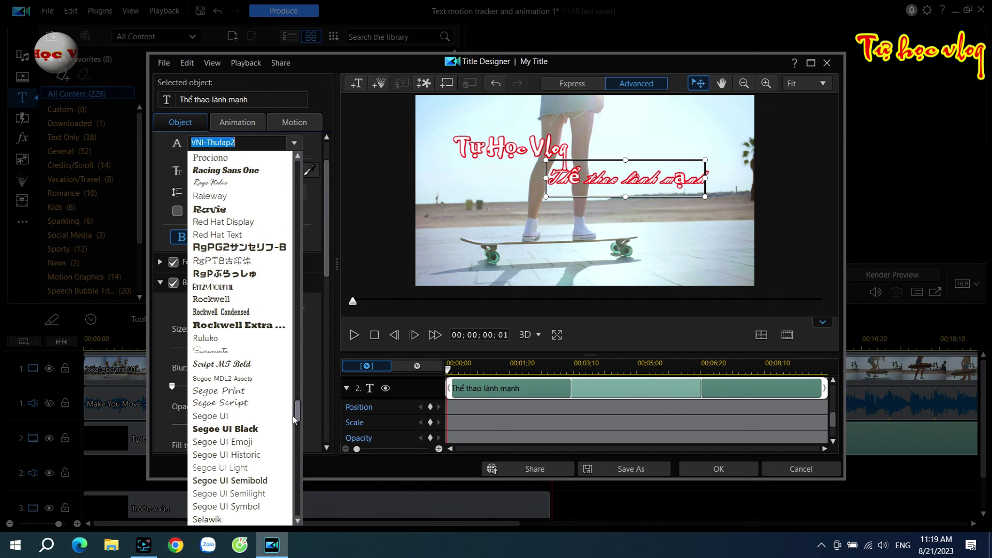
left_click(239, 391)
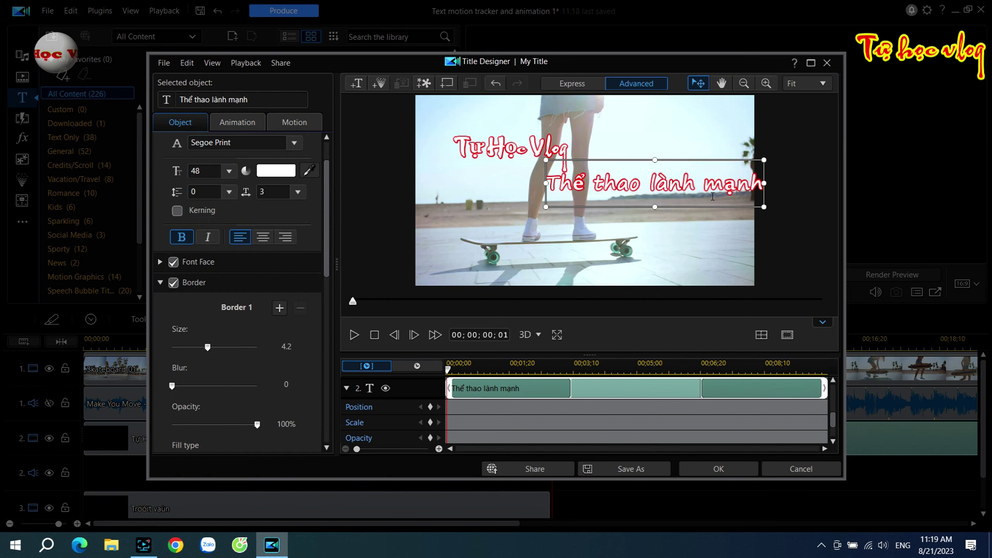
left_click_drag(700, 207, 685, 221)
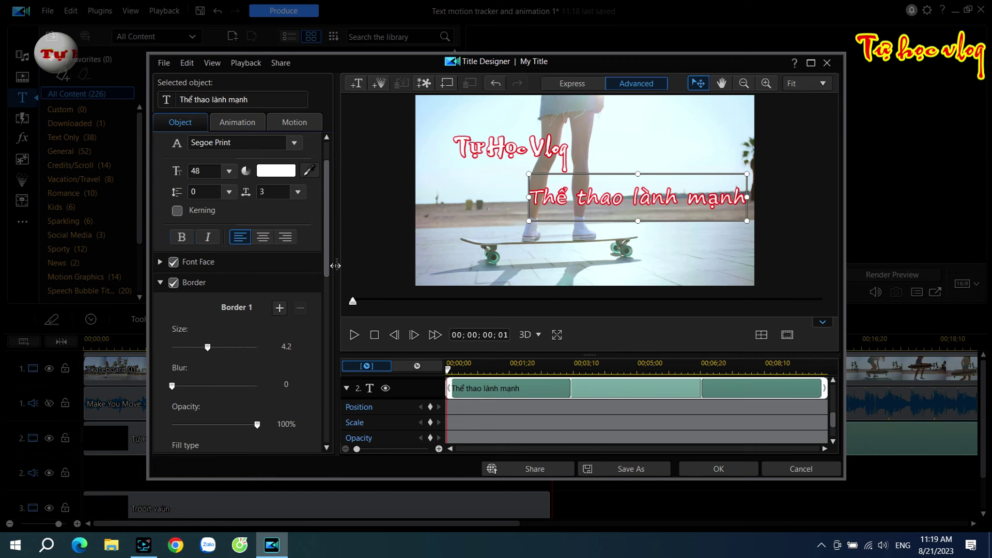
Change the border color of the "Thể thao lành mạnh" title to blue (0000FF).
scroll(326, 257, "down", 3)
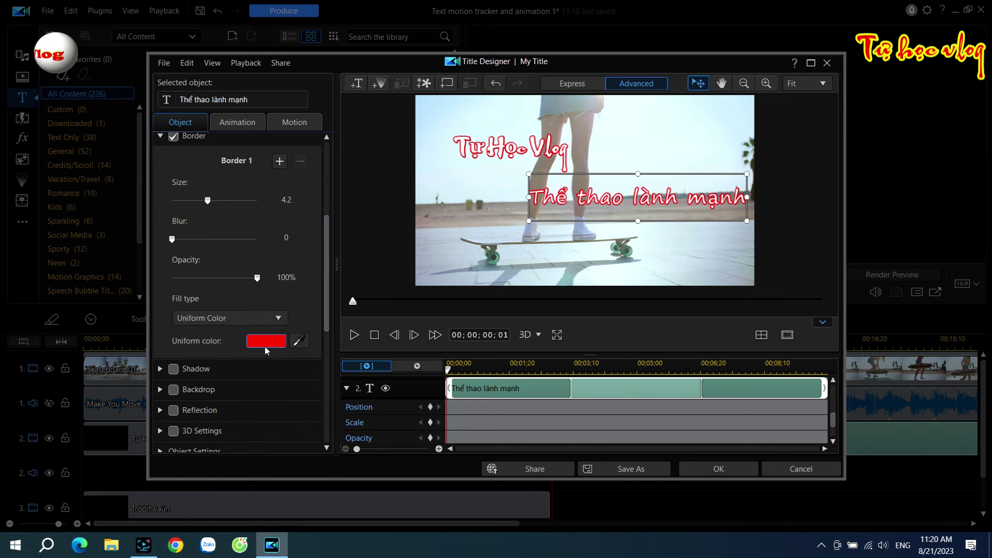
left_click(265, 344)
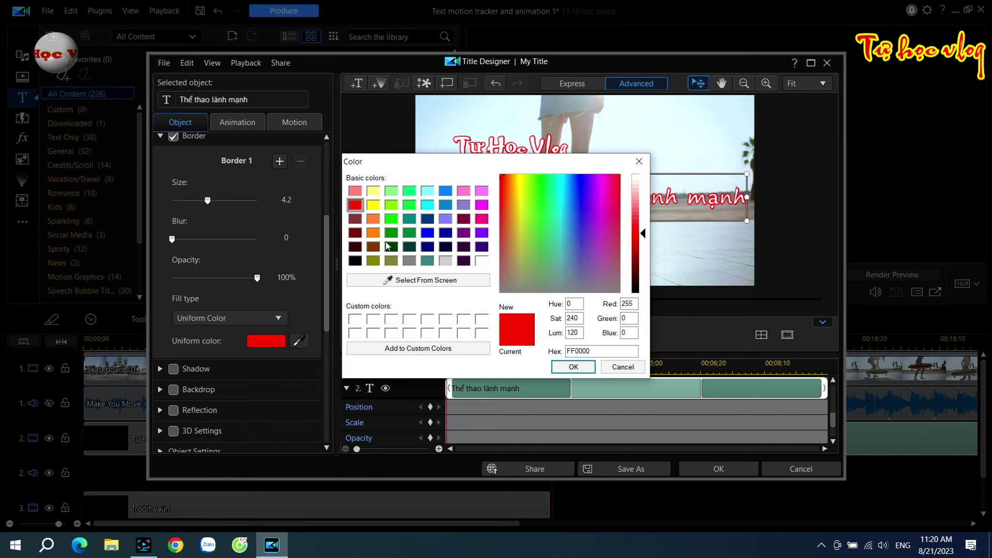
left_click(427, 233)
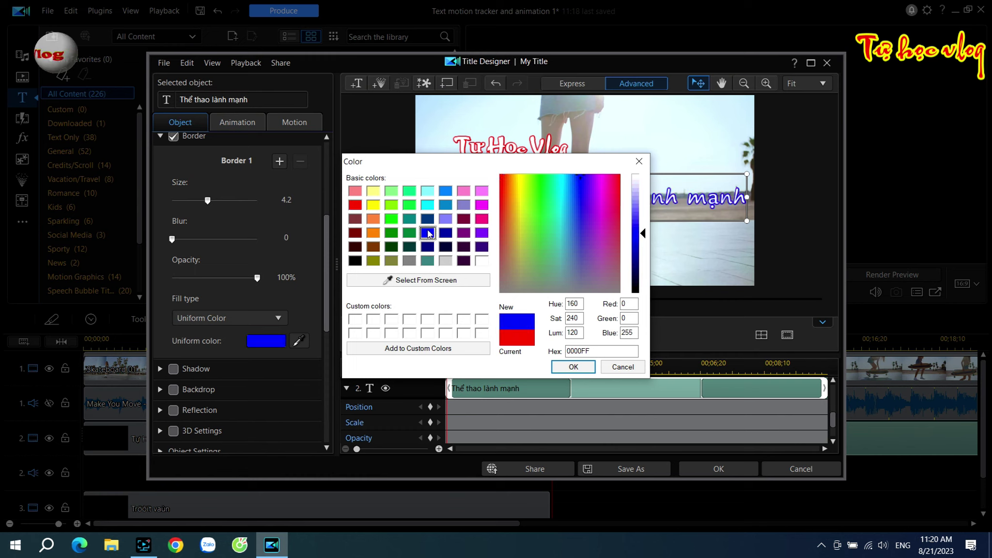
left_click(573, 367)
left_click_drag(325, 293, 327, 247)
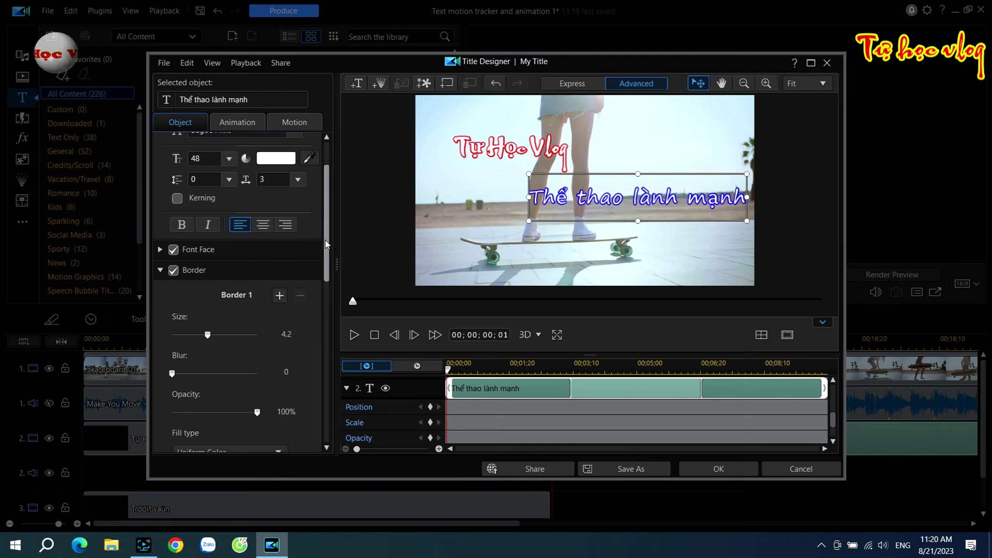
left_click_drag(326, 235, 331, 213)
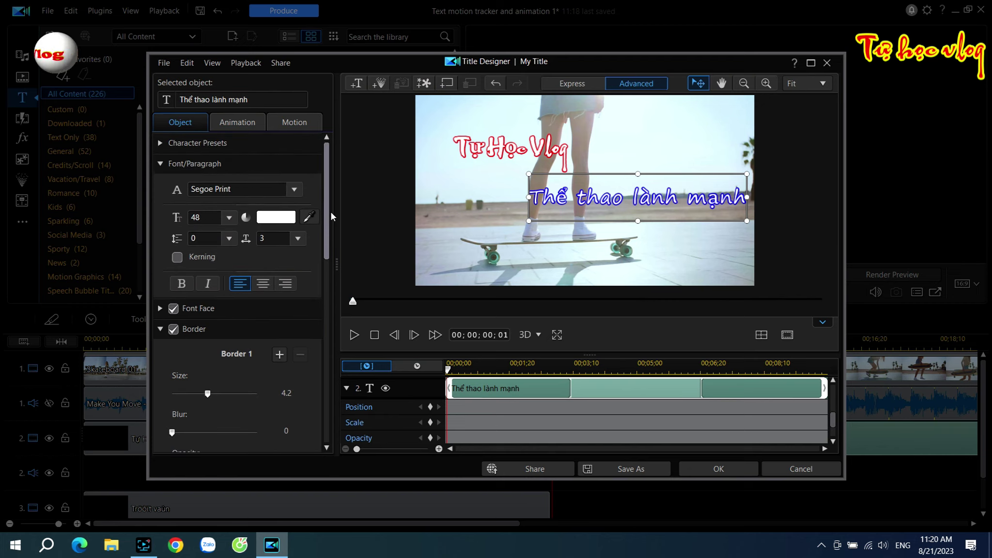
Make the "Thể thao lành mạnh" title slightly narrower and taller, set it in bold and move it up a little.
mouse_move(527, 220)
left_mouse_down()
mouse_move(519, 226)
mouse_move(531, 221)
left_mouse_up()
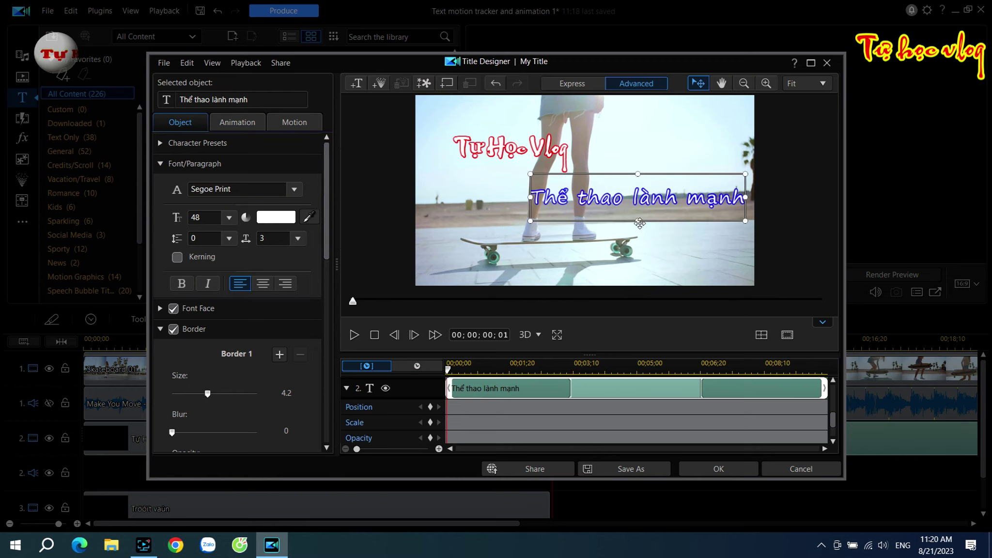
left_click_drag(638, 221, 637, 227)
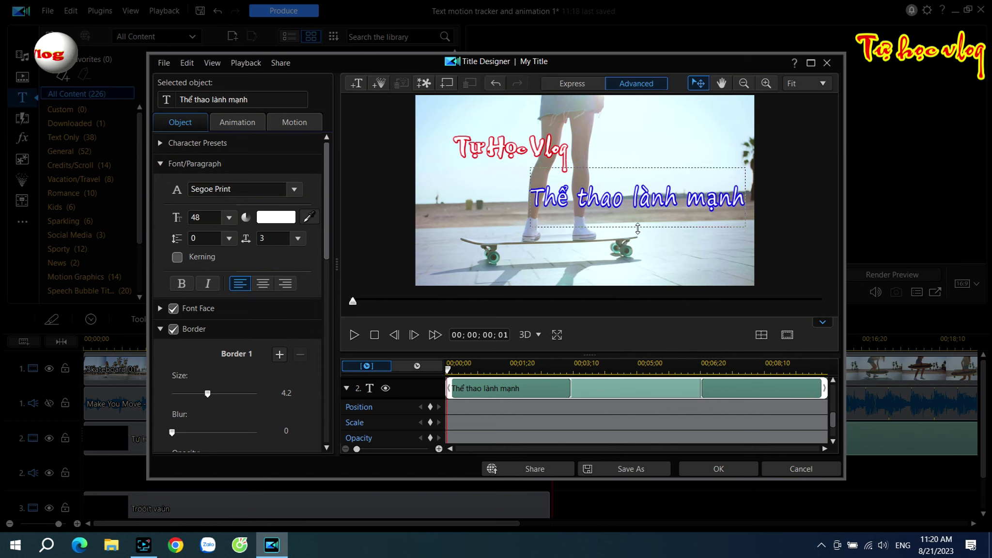
left_click_drag(529, 200, 535, 196)
left_click(182, 284)
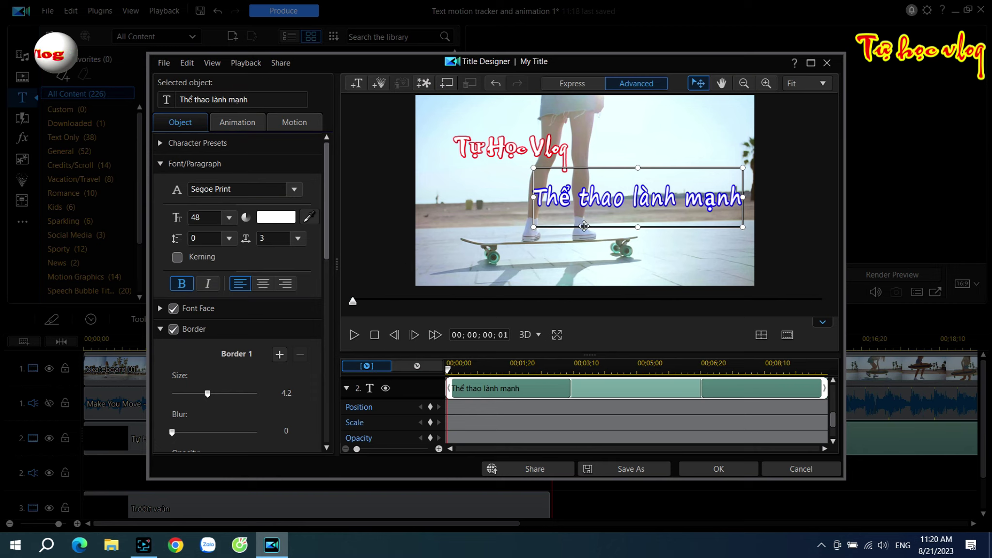
left_click_drag(585, 227, 584, 222)
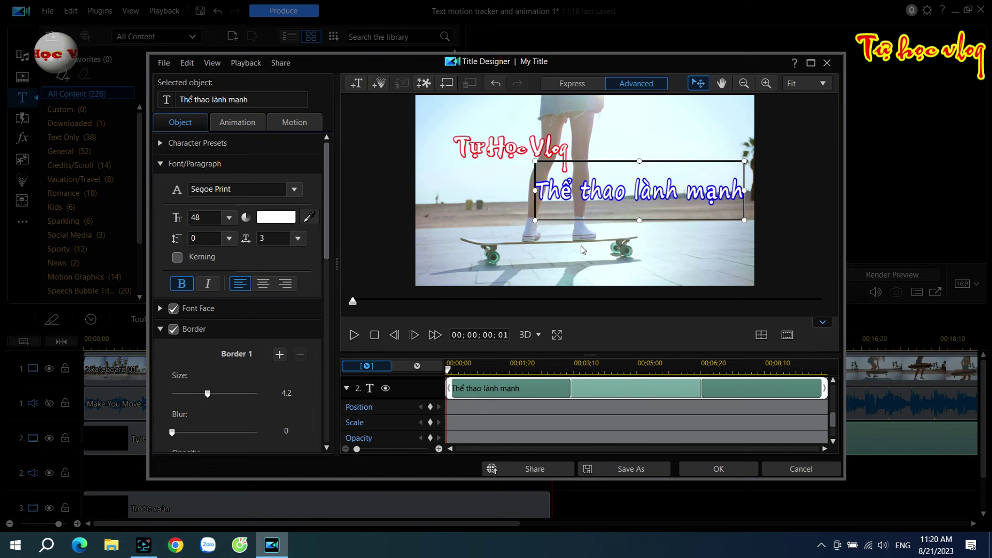
Apply the Beam In - Up starting animation to the "Thể thao lành mạnh" title.
left_click(234, 123)
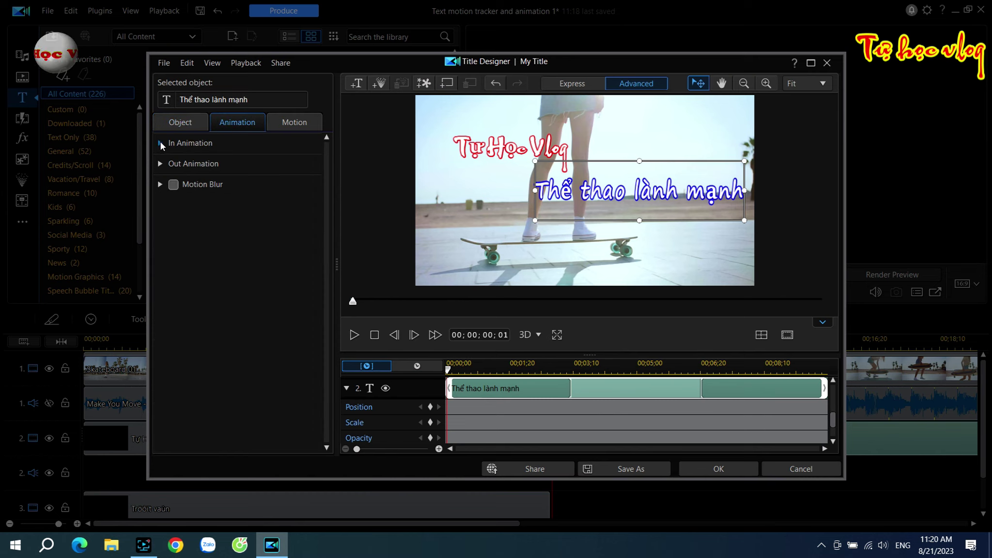
left_click(190, 143)
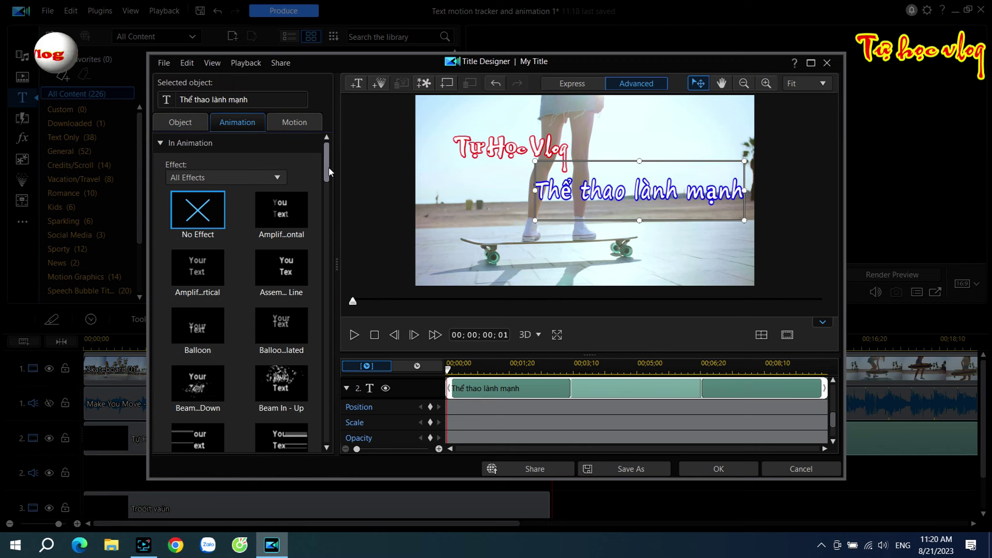
left_click_drag(329, 167, 321, 193)
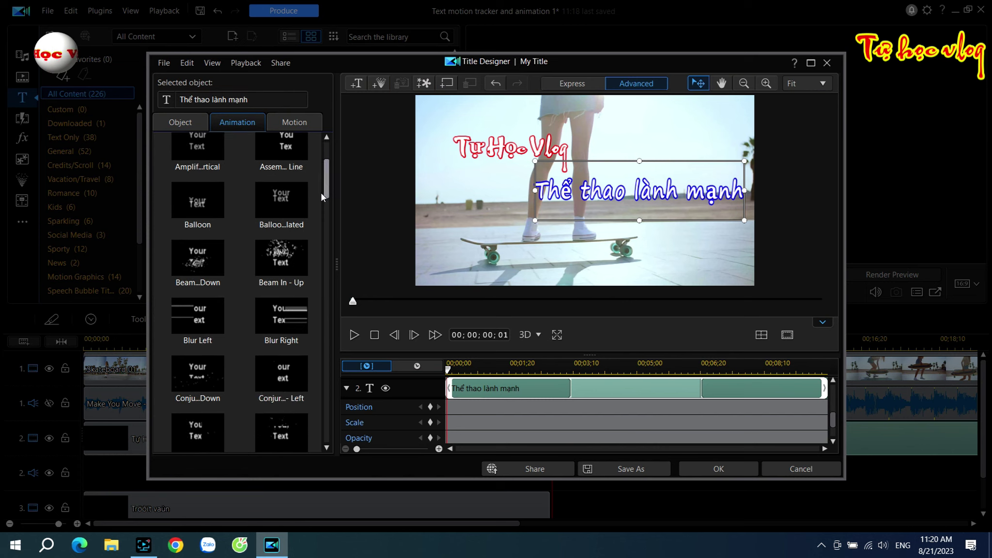
left_click(281, 264)
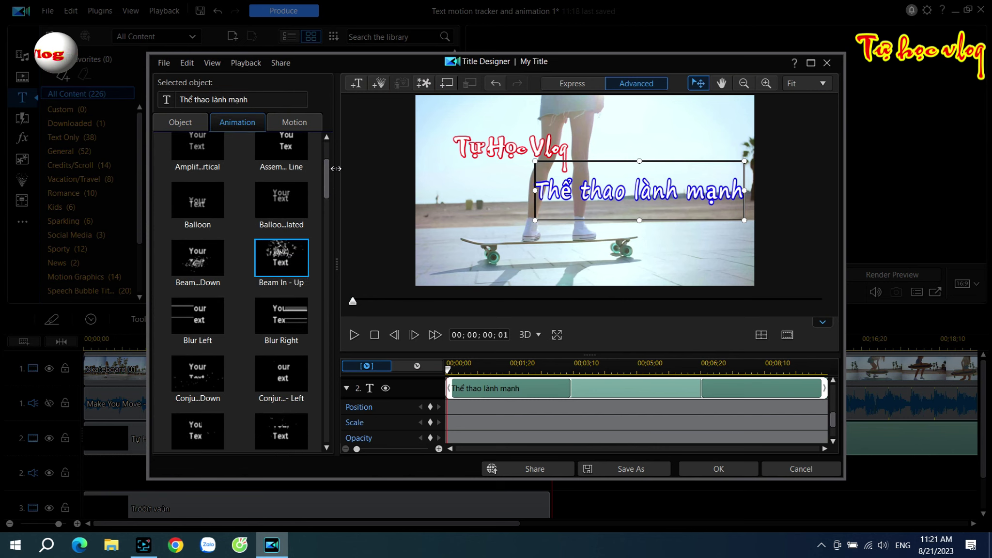
left_click_drag(325, 182, 324, 138)
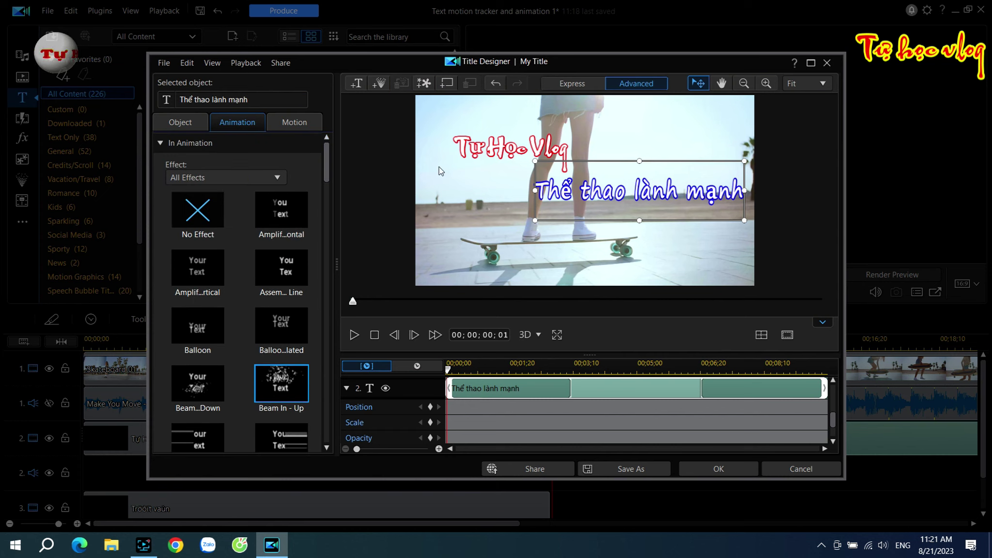
Apply the Assembly Line starting animation to the "Tự Học Vlog" title and accept the title design.
left_click(499, 170)
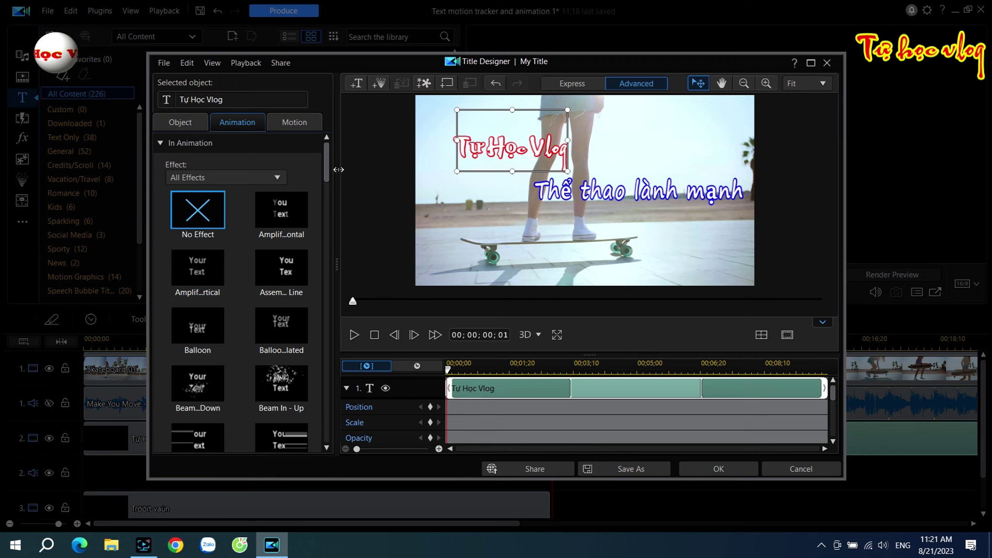
left_click(277, 275)
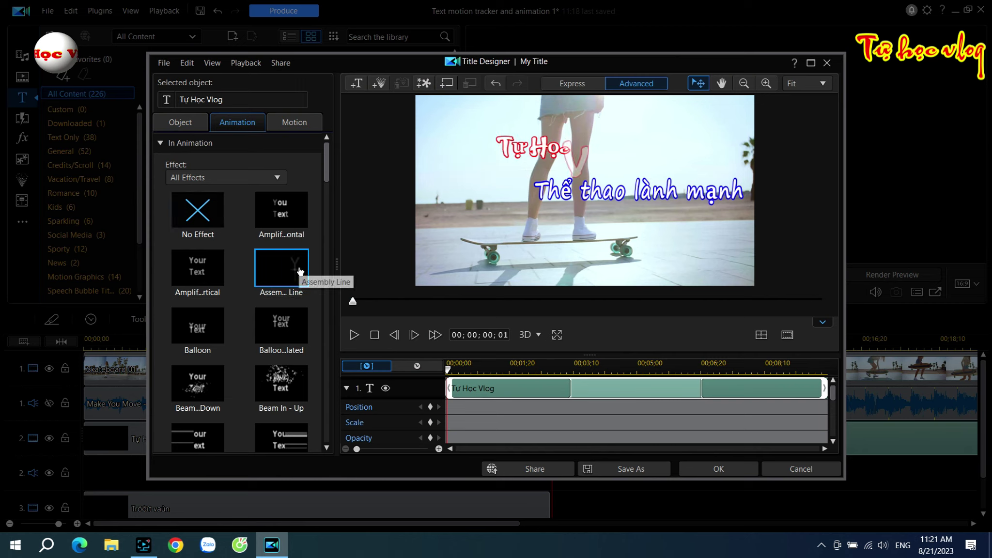
left_click(719, 470)
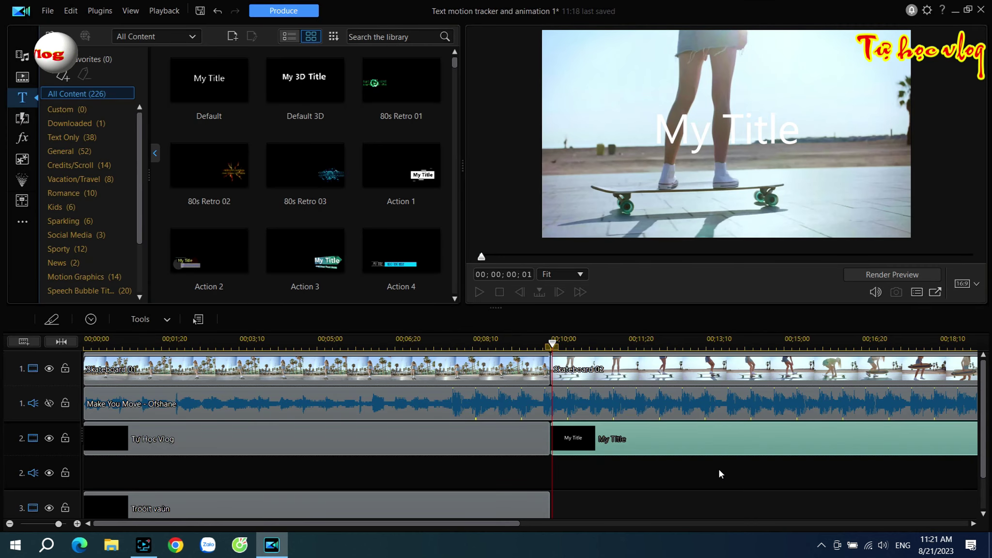
Play back the Skateboard 02 section with its new titles and save the project.
left_click(500, 292)
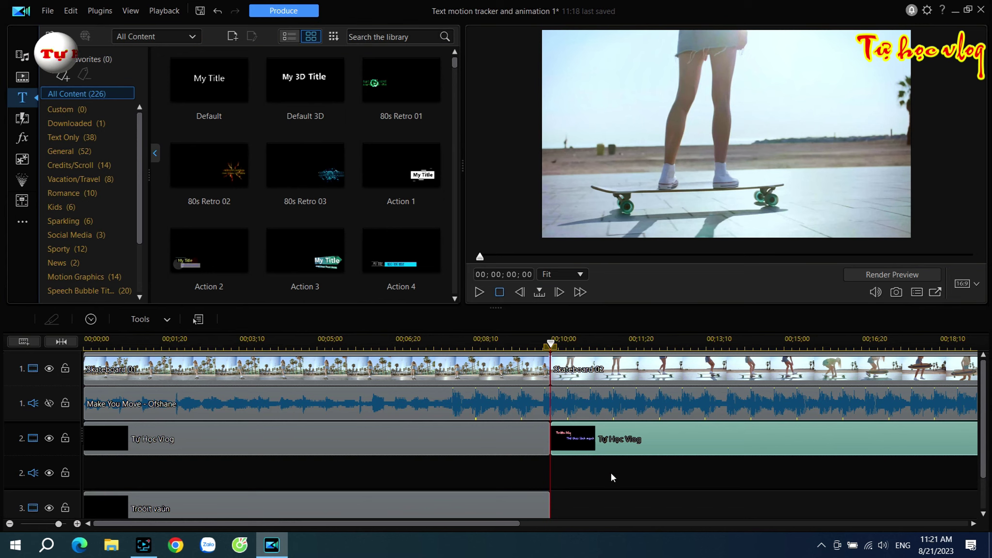
left_click(617, 498)
scroll(585, 447, "down", 1)
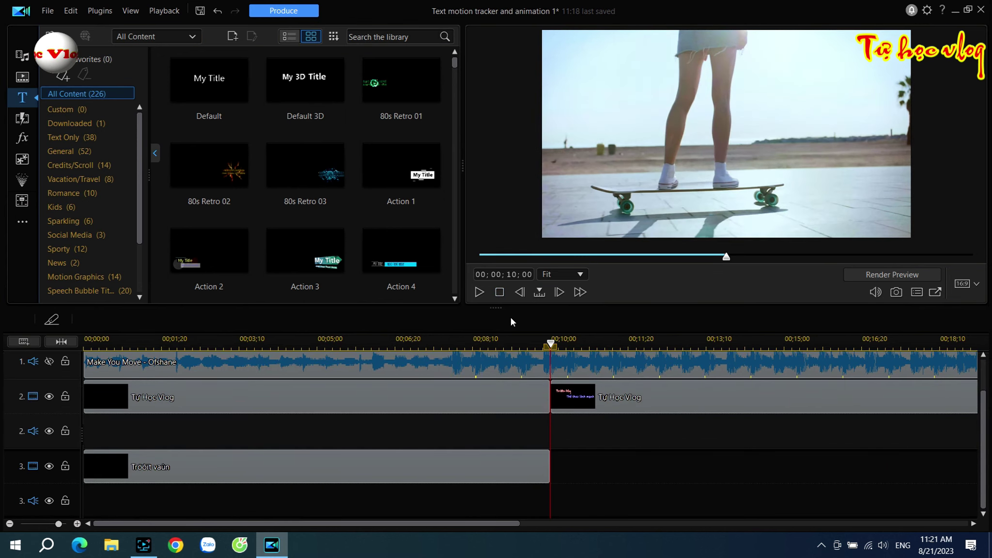
left_click(475, 288)
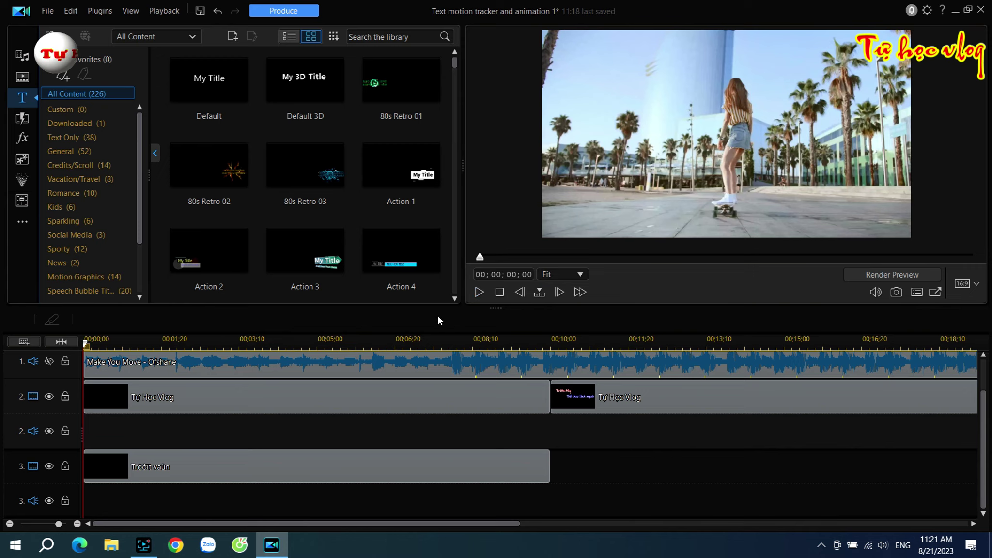
left_click(199, 9)
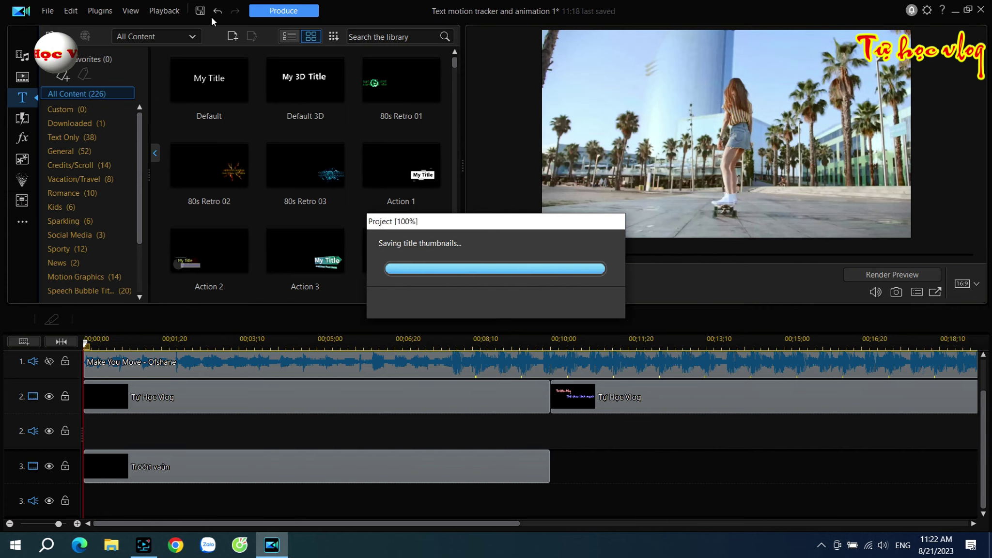